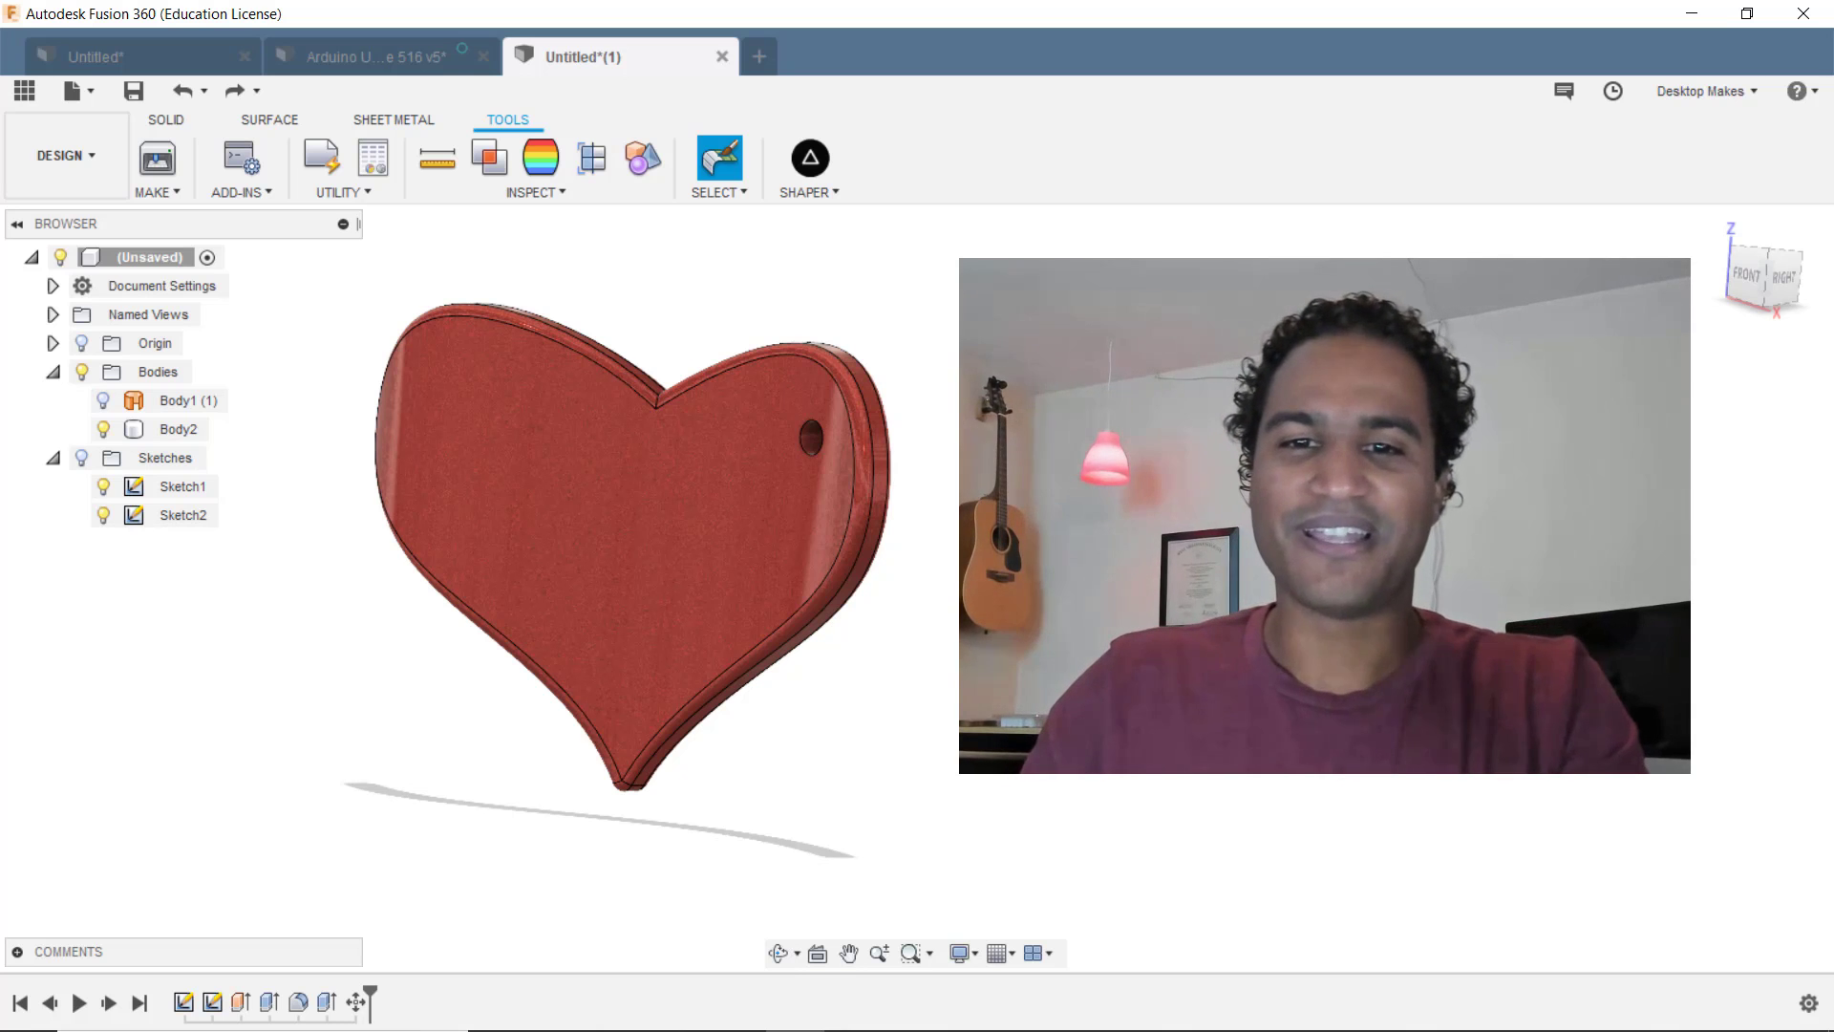
# Step: Orbit and pan around the finished pendant to inspect the hanging hole body, Body2
pyautogui.click(778, 953)
pyautogui.moveTo(1099, 631)
pyautogui.mouseDown()
pyautogui.moveTo(858, 635)
pyautogui.moveTo(1069, 619)
pyautogui.mouseUp()
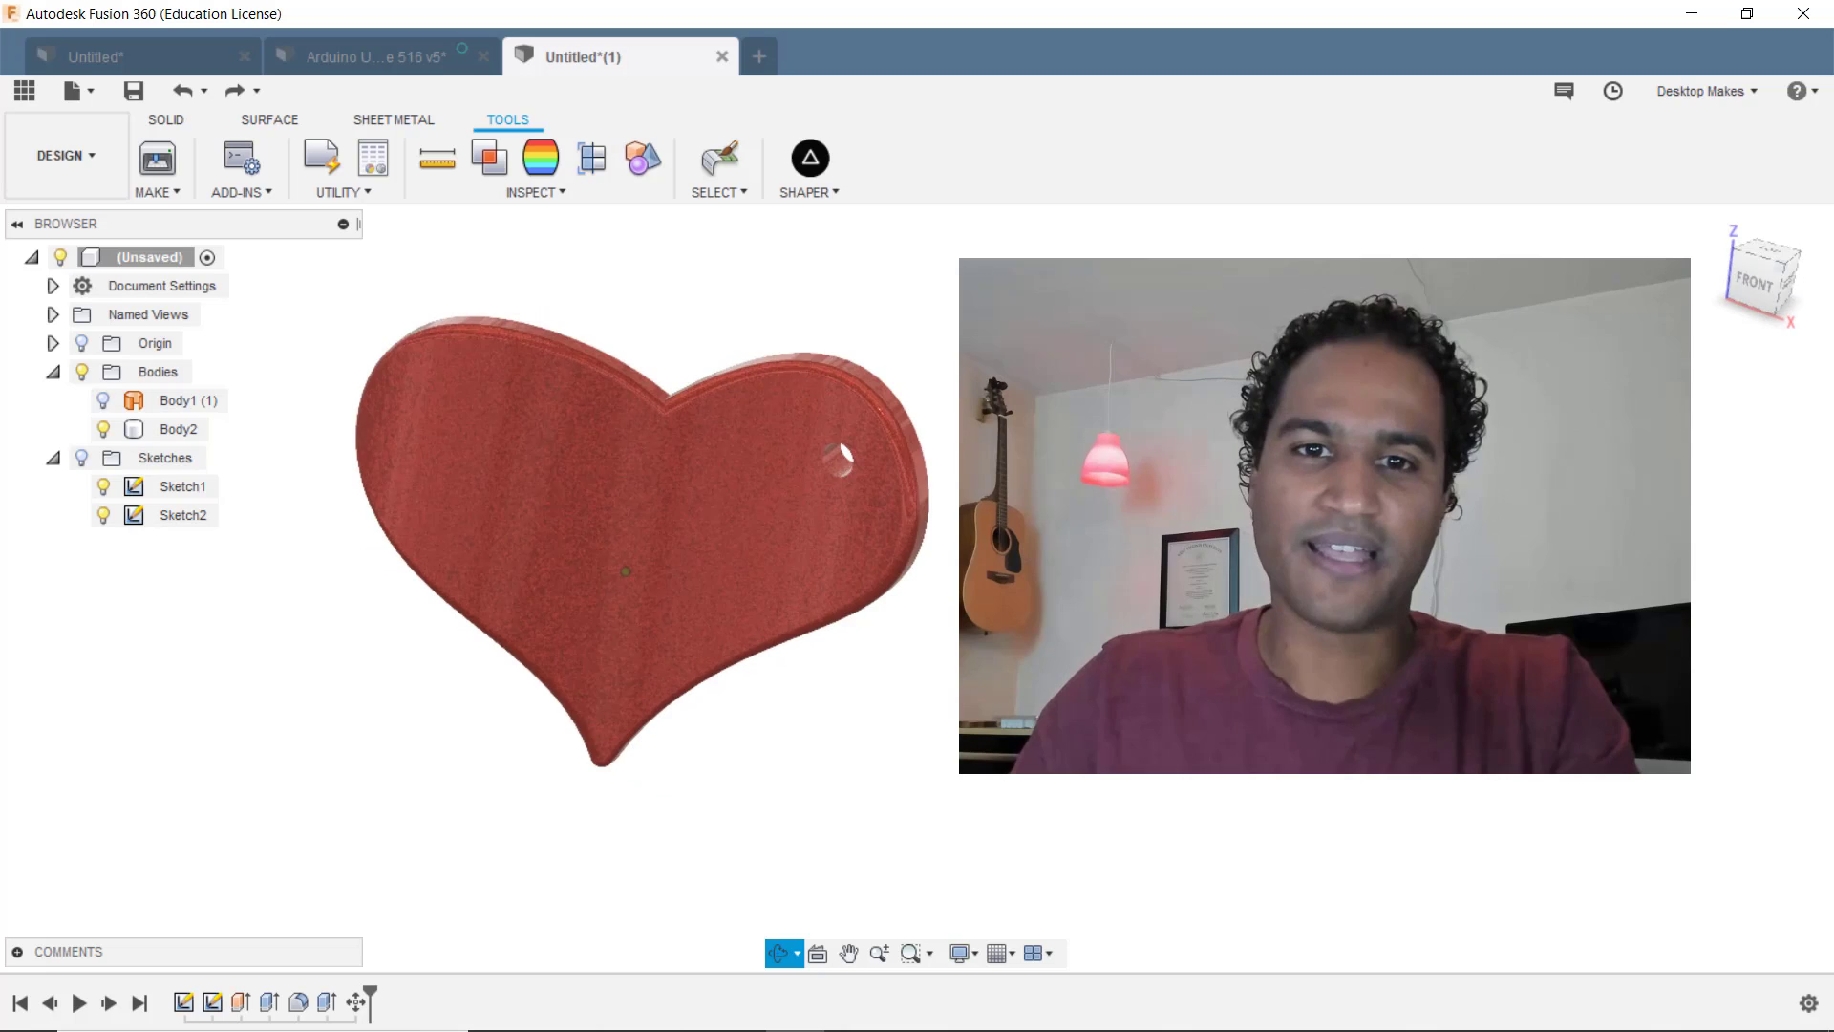
pyautogui.press('Escape')
pyautogui.scroll(2, 833, 456)
pyautogui.click(782, 439)
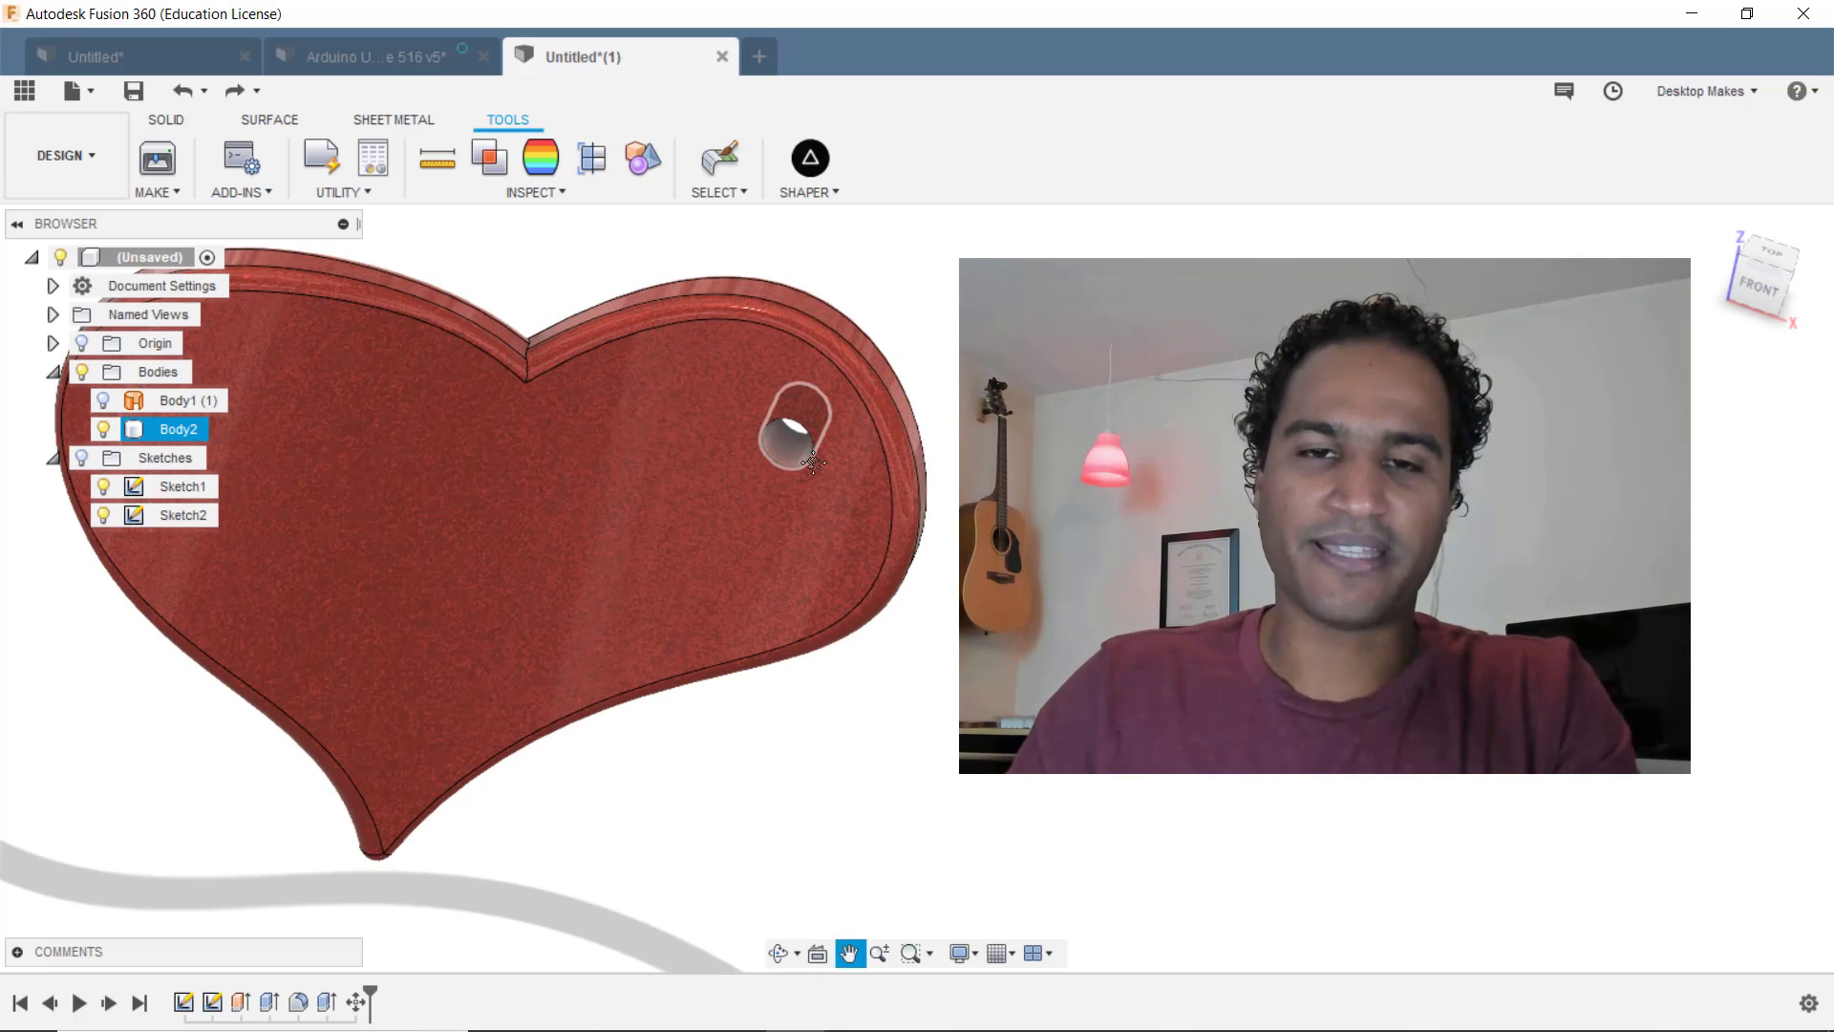
pyautogui.moveTo(782, 439); pyautogui.dragTo(873, 486, button='middle')
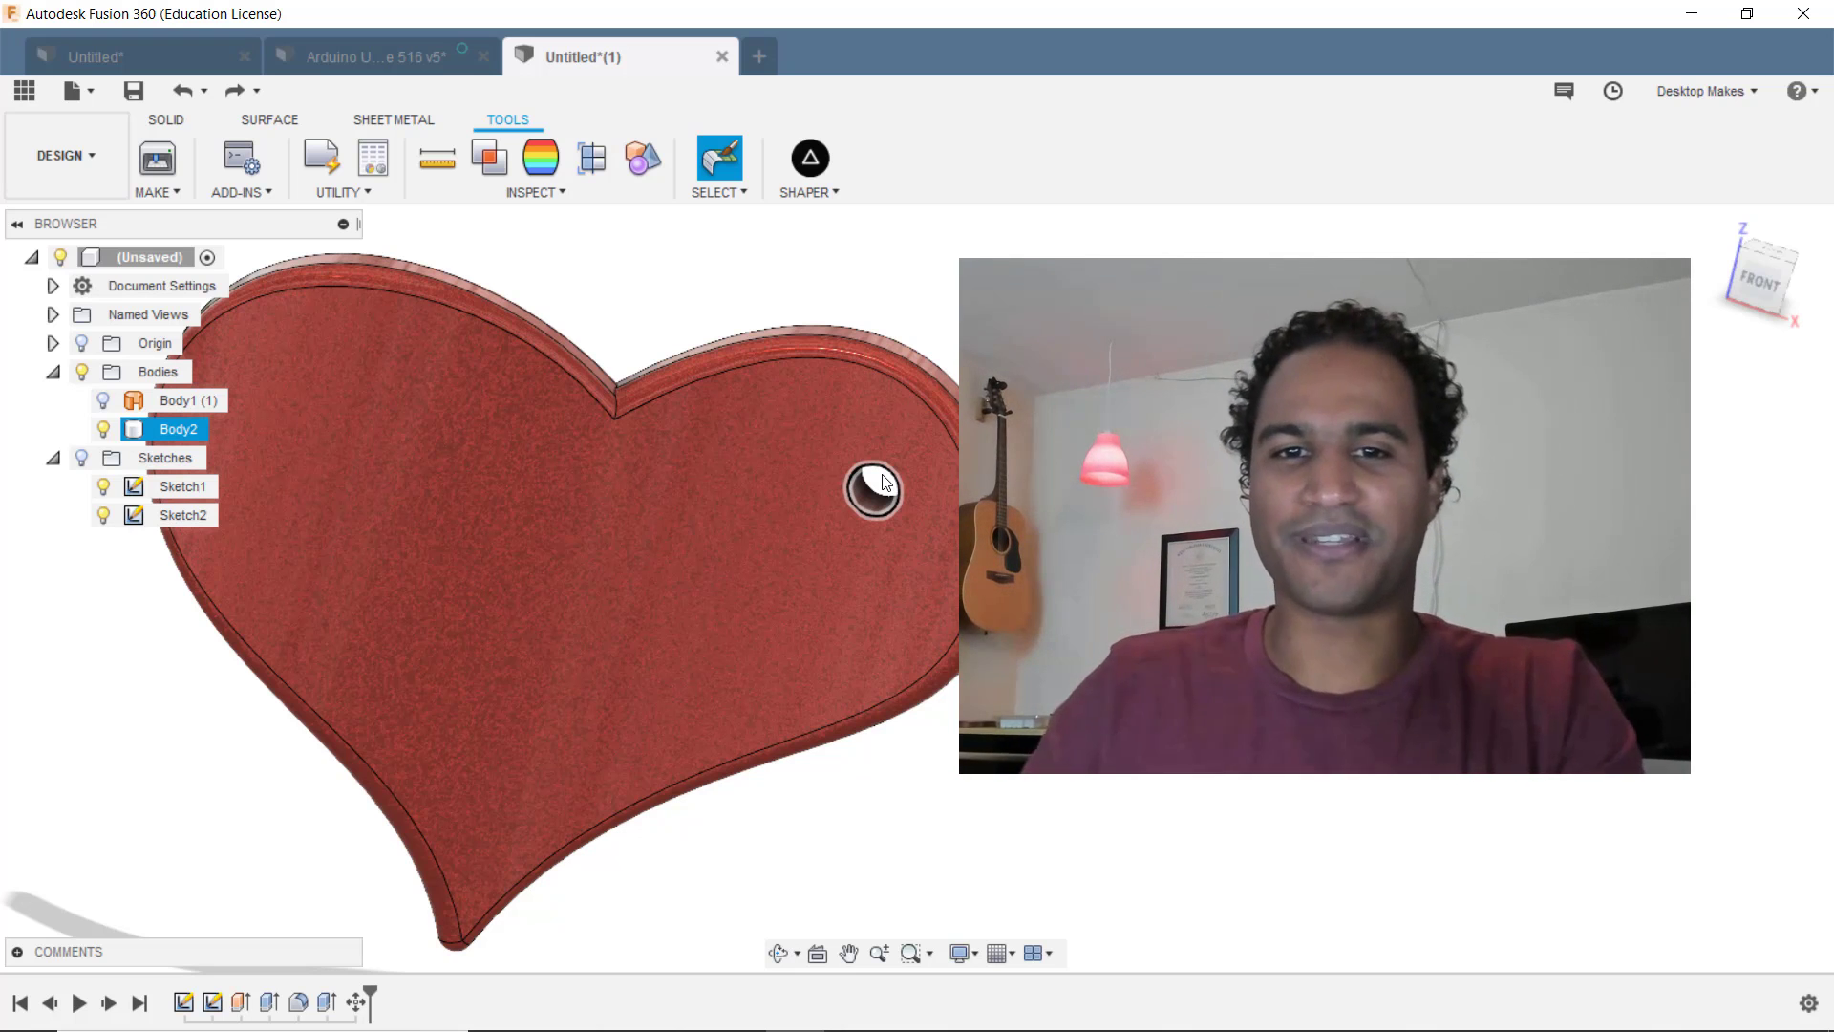
pyautogui.scroll(-3, 885, 483)
pyautogui.press('Escape')
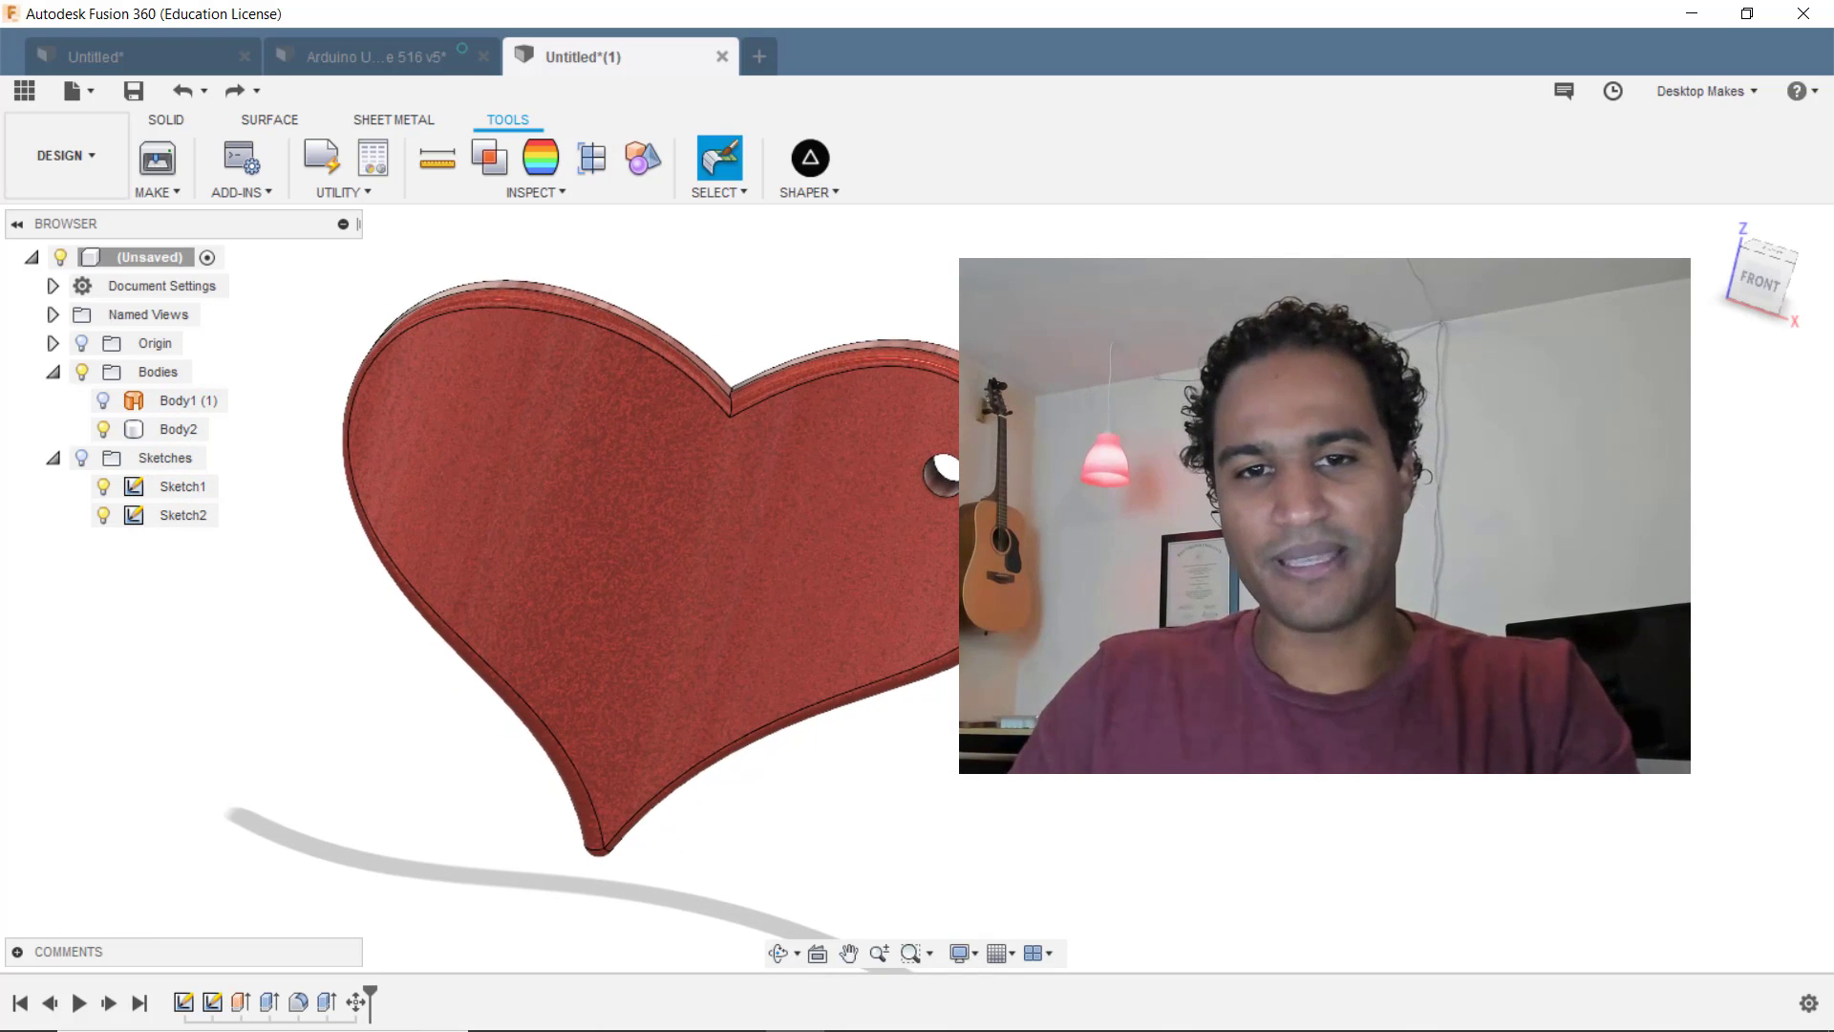
# Step: Orbit and pan the wavy pendant until the heart faces the camera
pyautogui.click(778, 952)
pyautogui.moveTo(663, 573); pyautogui.dragTo(663, 745)
pyautogui.press('Escape')
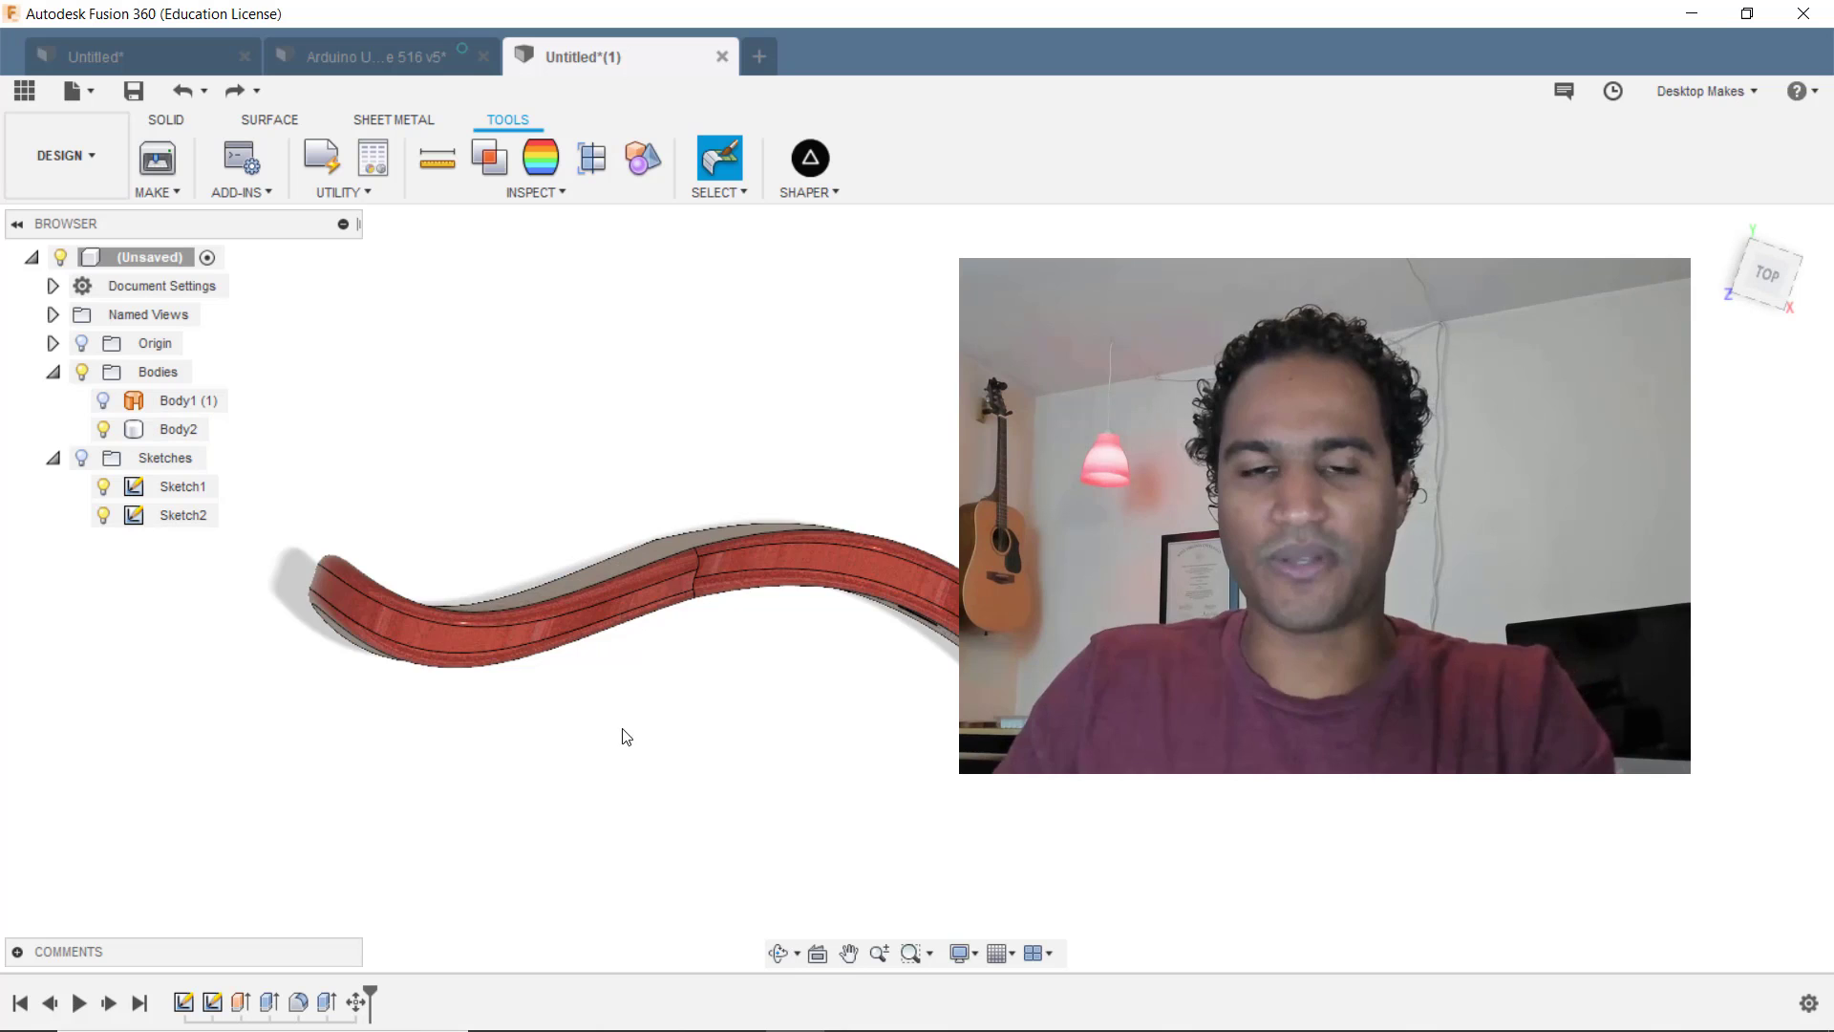
pyautogui.moveTo(622, 736); pyautogui.dragTo(716, 742, button='middle')
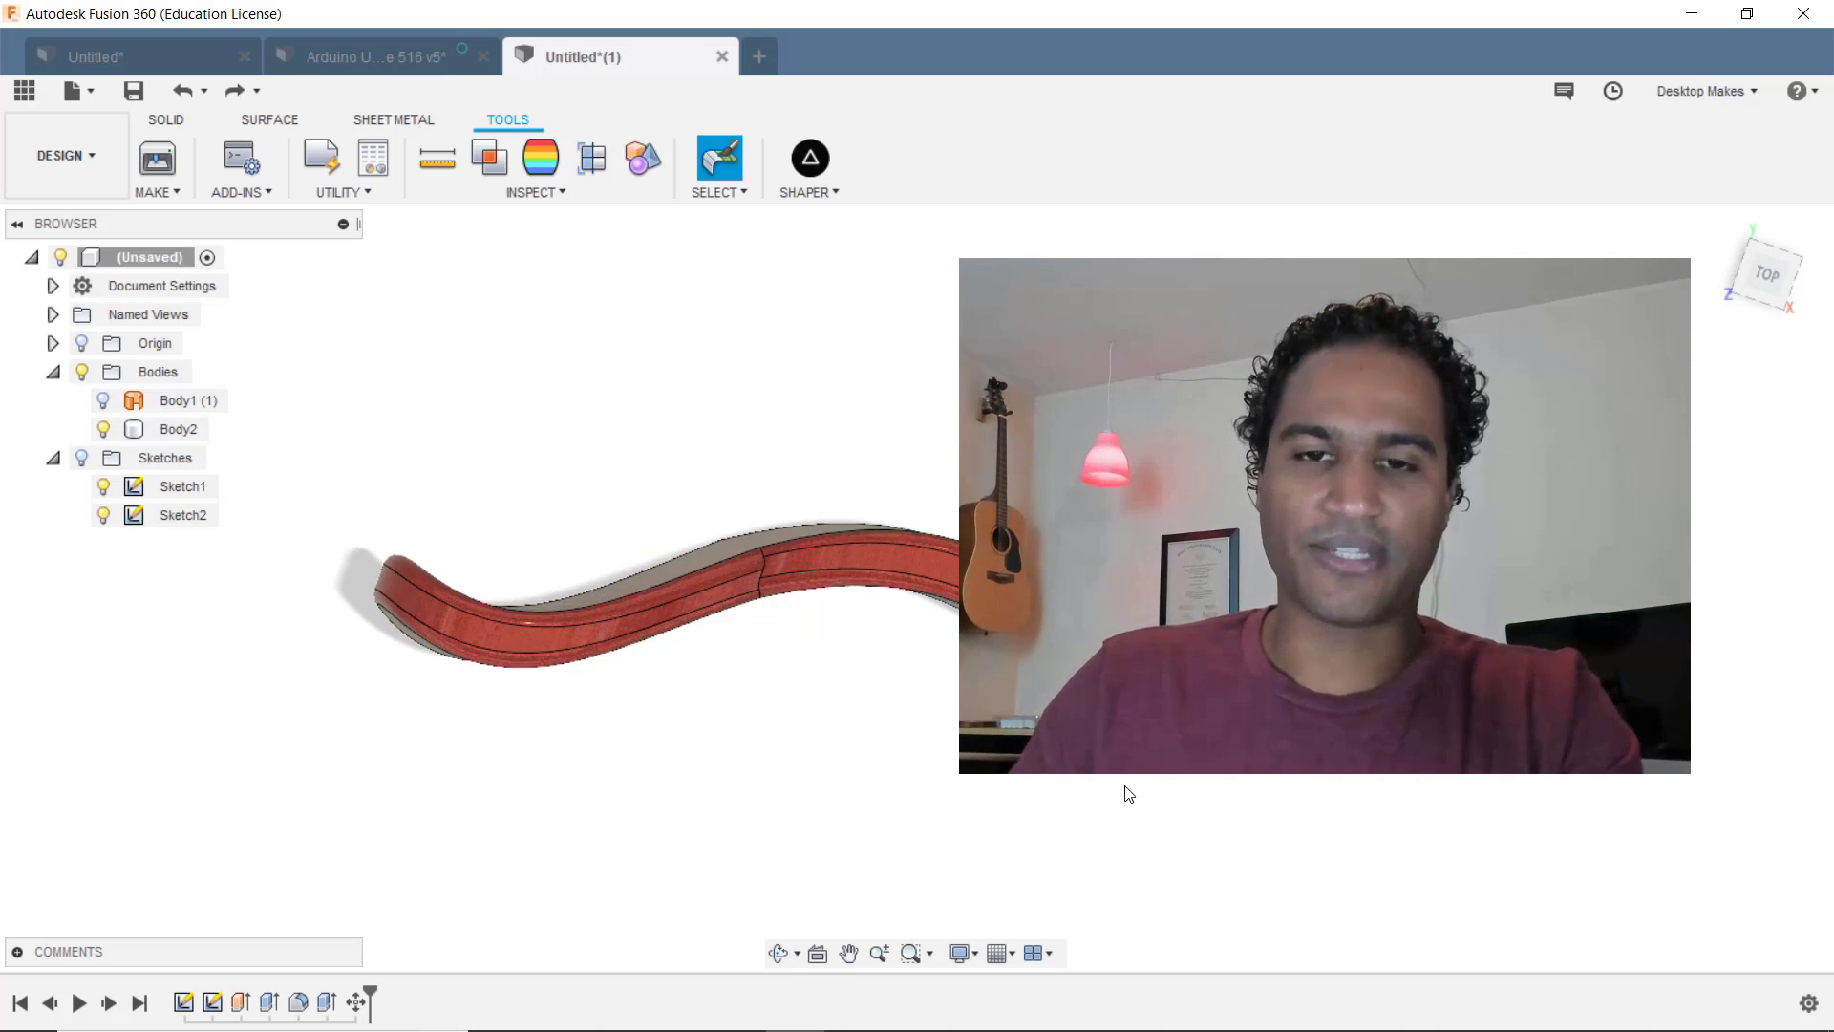
pyautogui.press('F4')
pyautogui.moveTo(1067, 787)
pyautogui.mouseDown()
pyautogui.moveTo(1031, 583)
pyautogui.moveTo(926, 745)
pyautogui.moveTo(790, 778)
pyautogui.moveTo(1003, 765)
pyautogui.moveTo(907, 765)
pyautogui.mouseUp()
pyautogui.press('Escape')
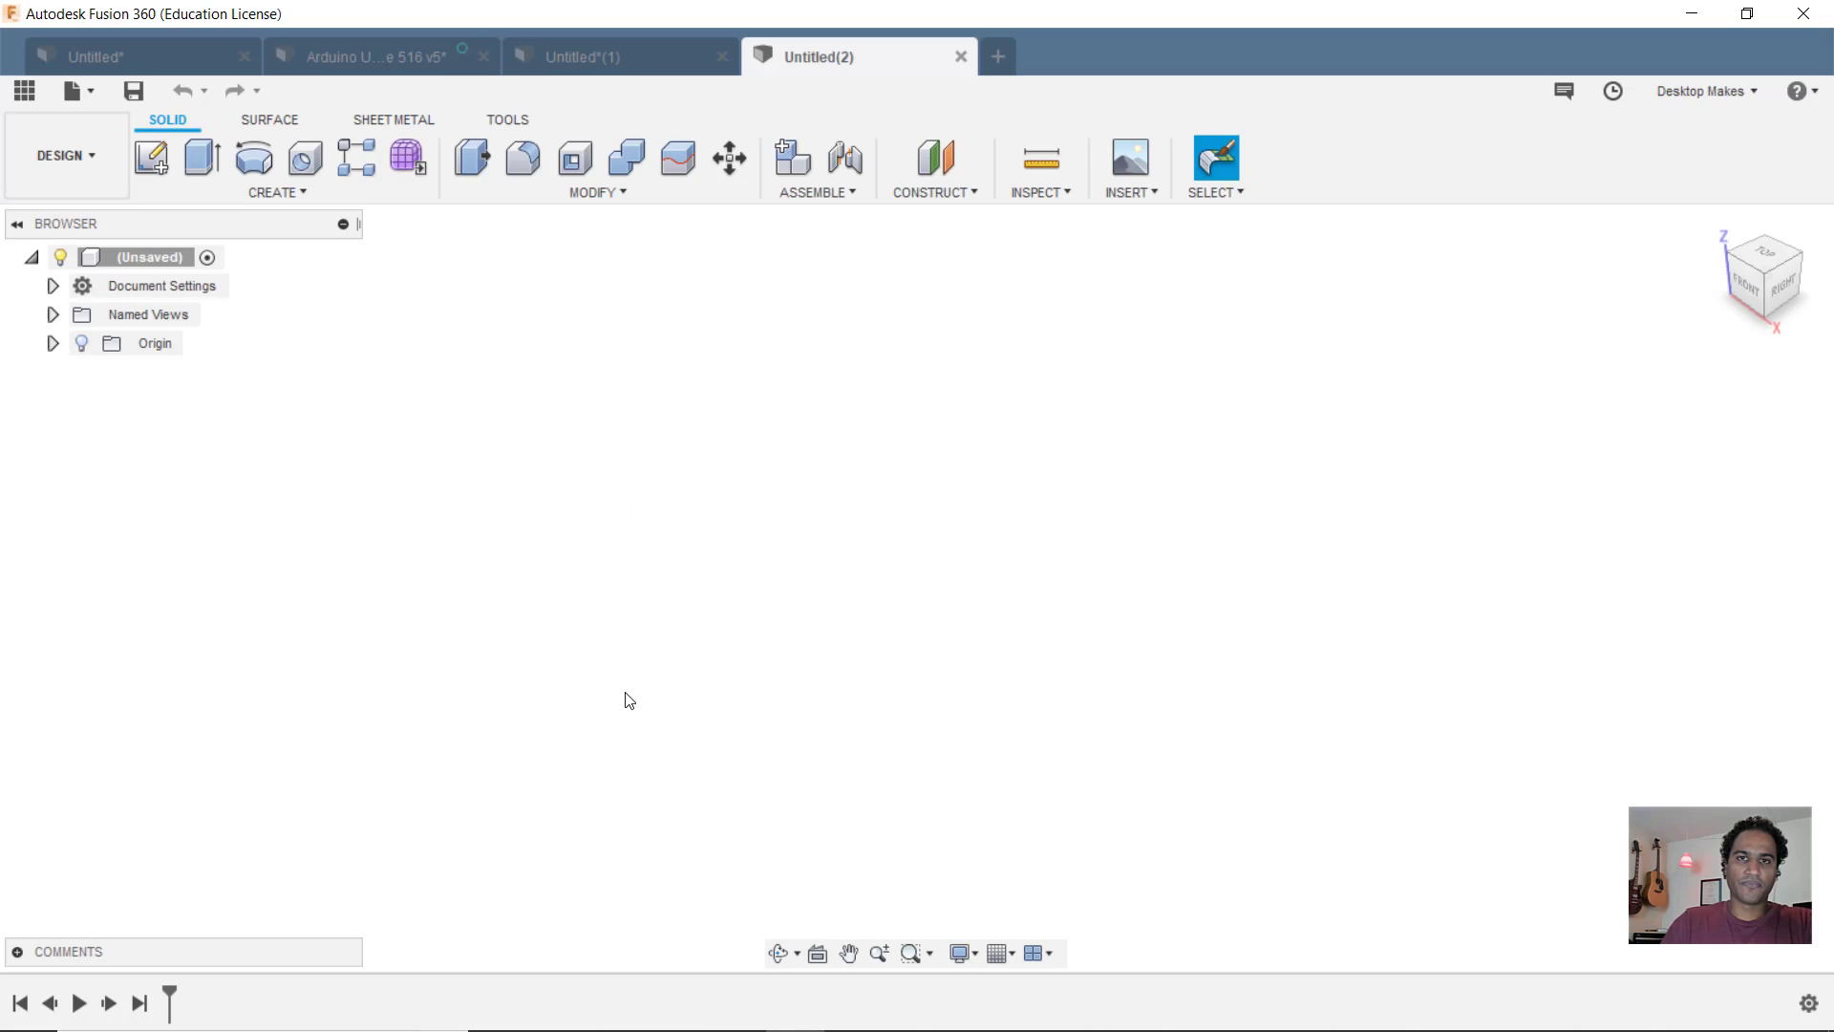
# Step: Start a new sketch on the front plane
pyautogui.click(150, 161)
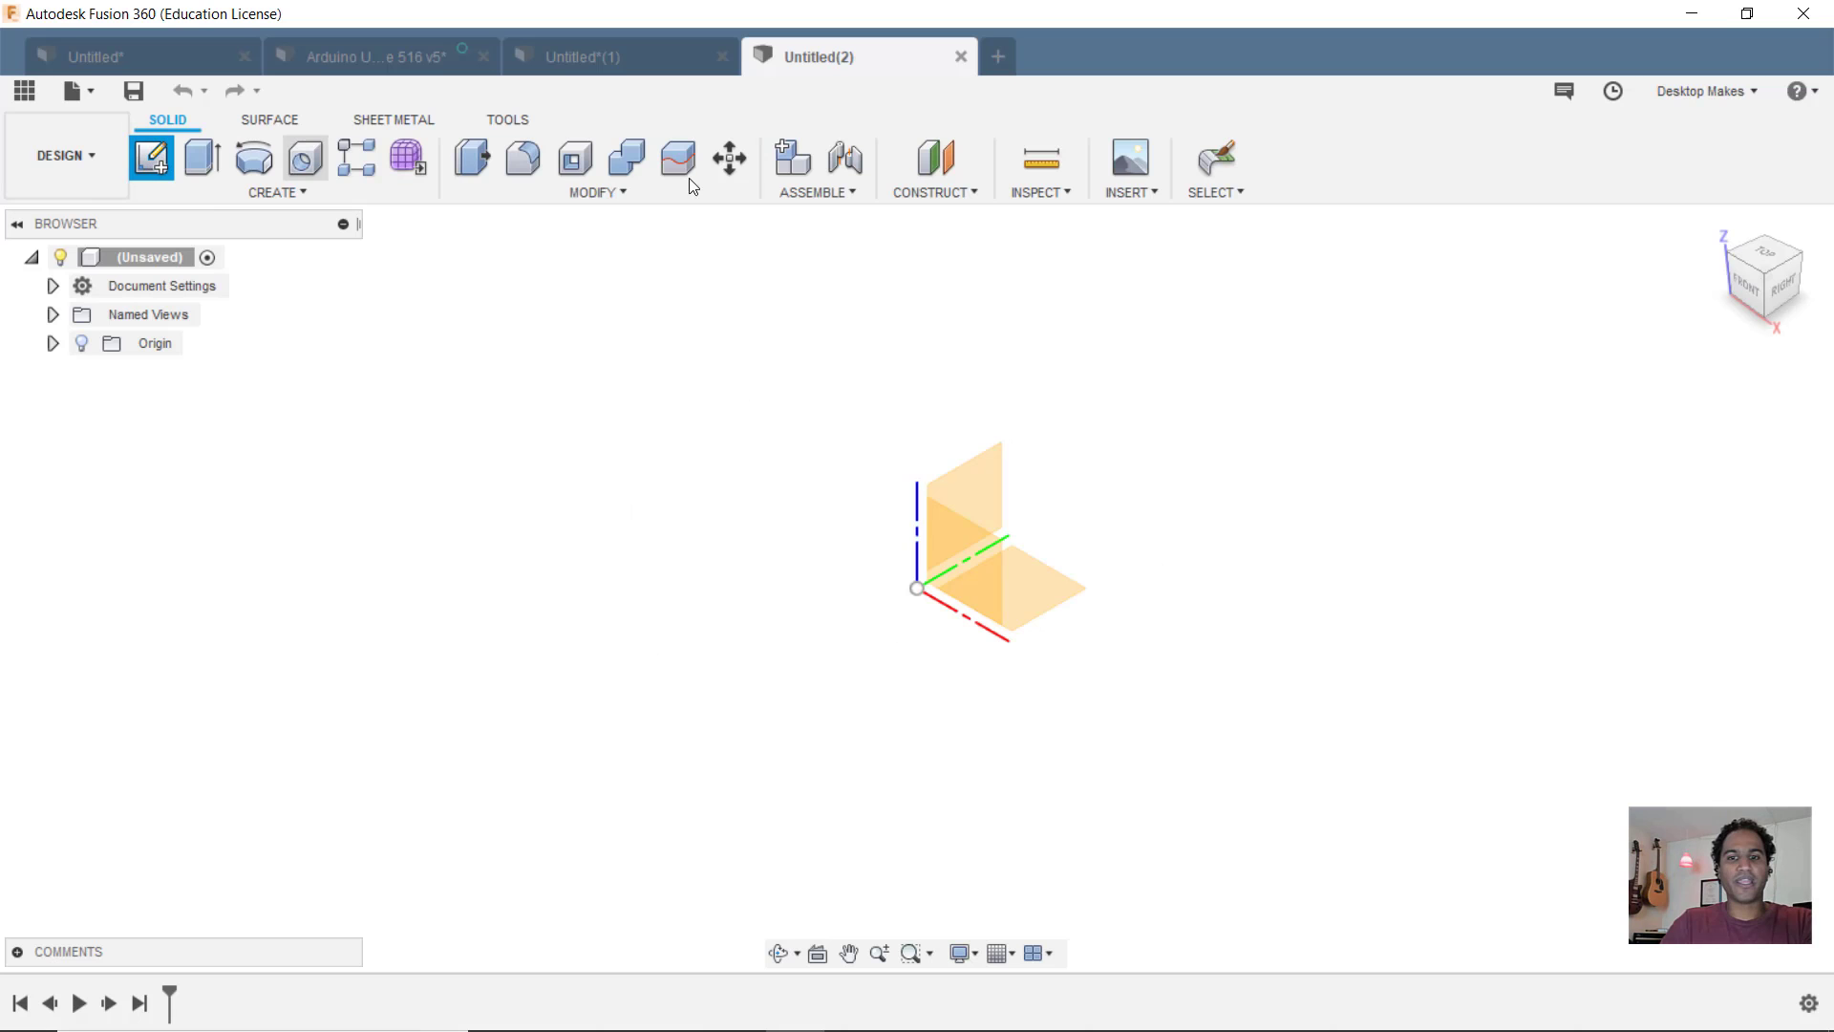
pyautogui.click(967, 571)
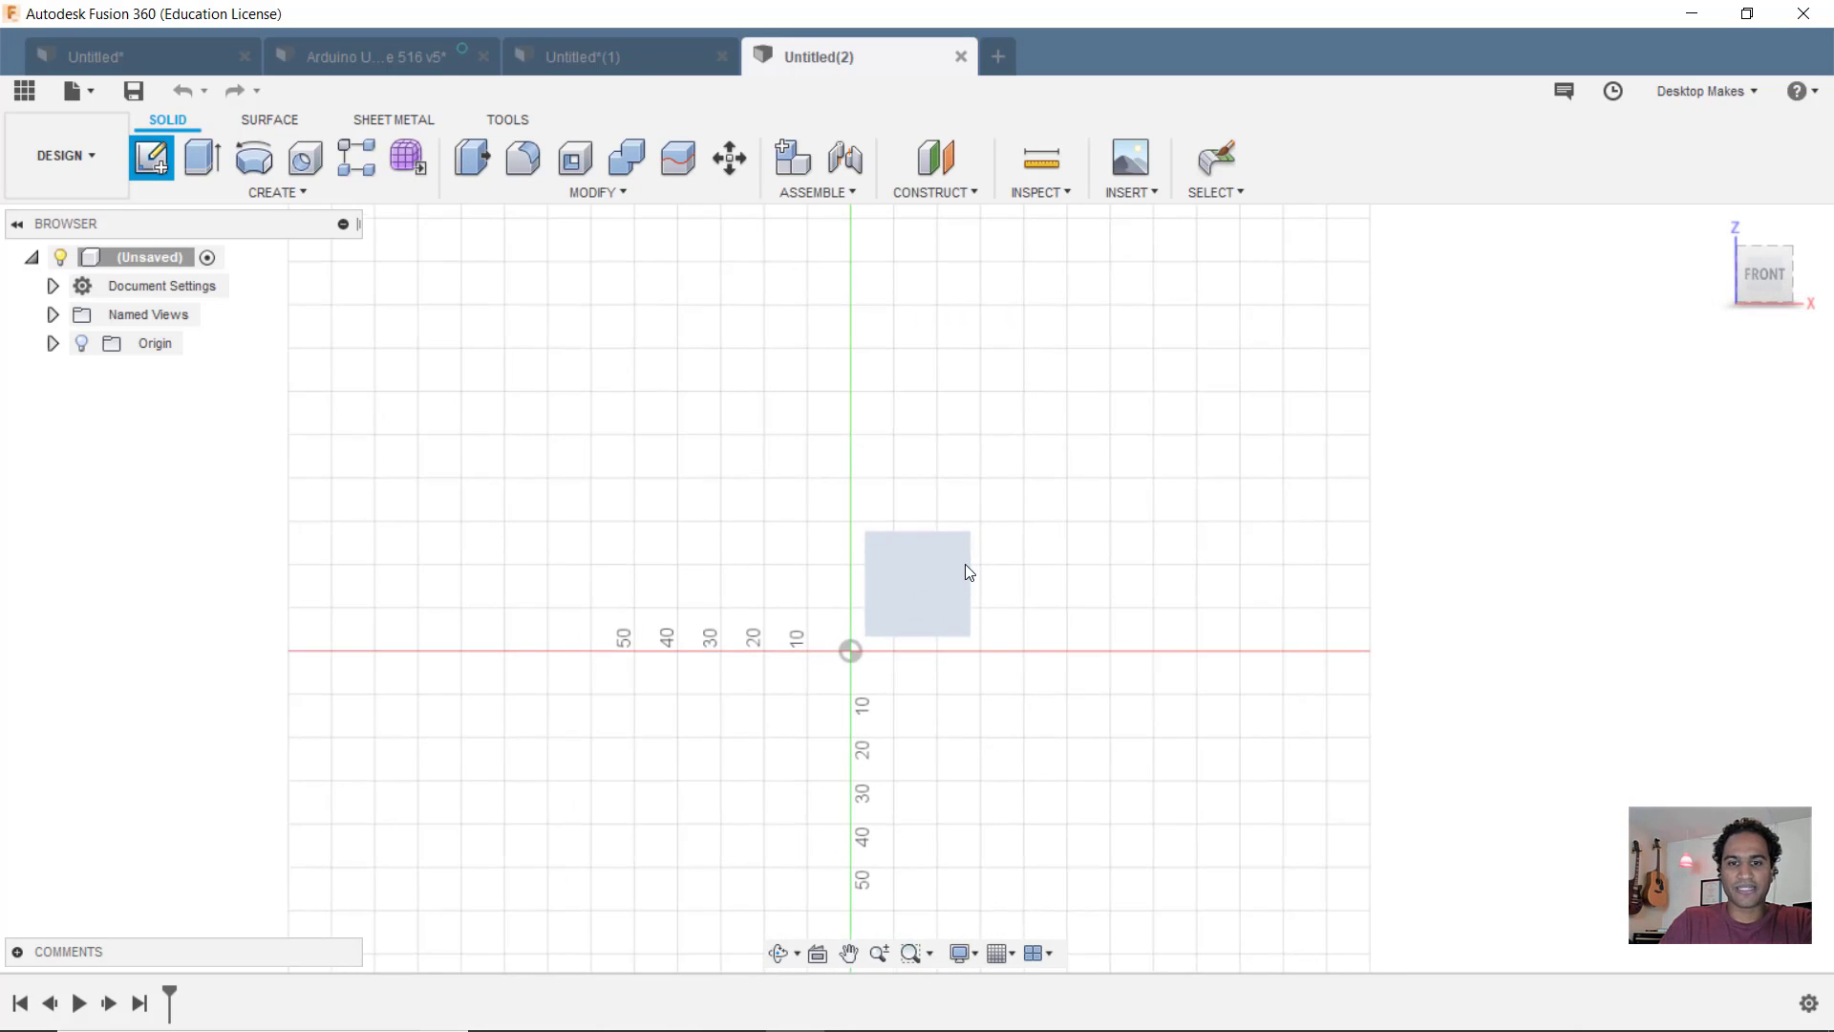
pyautogui.scroll(3, 856, 525)
pyautogui.moveTo(856, 525); pyautogui.dragTo(850, 563, button='middle')
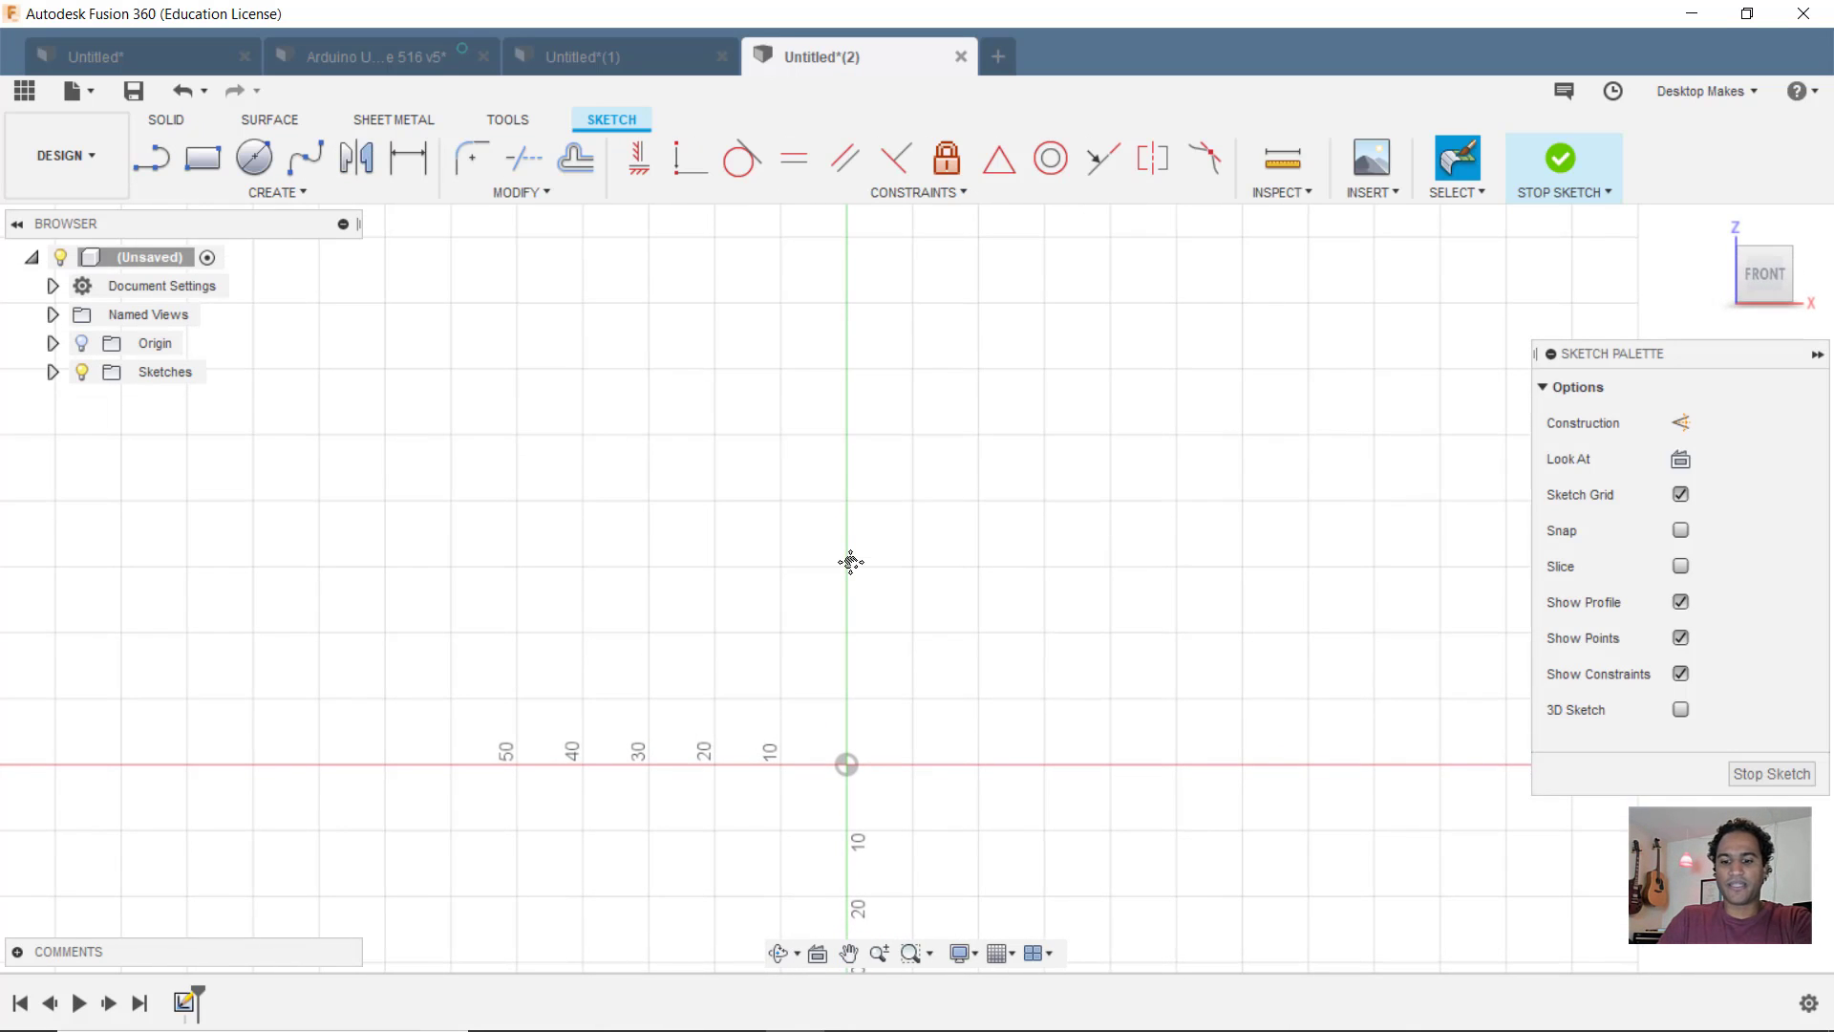
# Step: Draw a vertical line about 40 mm up from the origin and make it construction geometry
pyautogui.press('l')
pyautogui.click(848, 768)
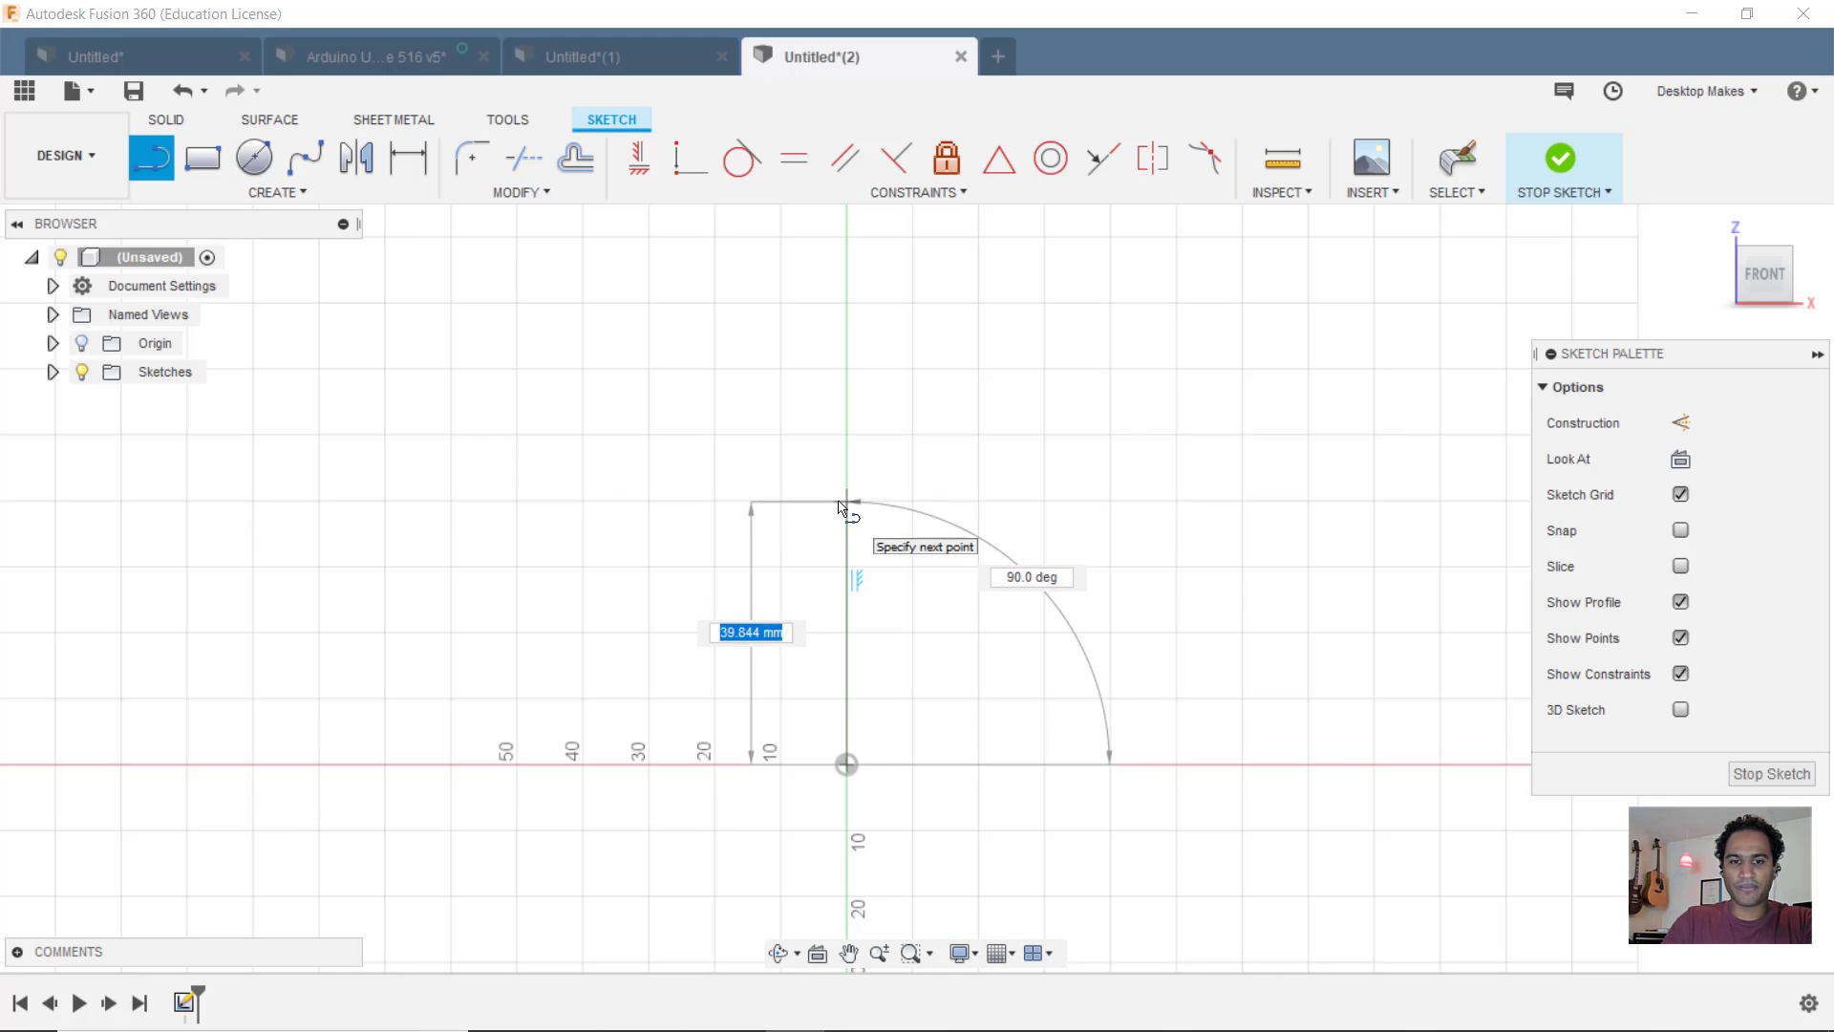
pyautogui.click(842, 498)
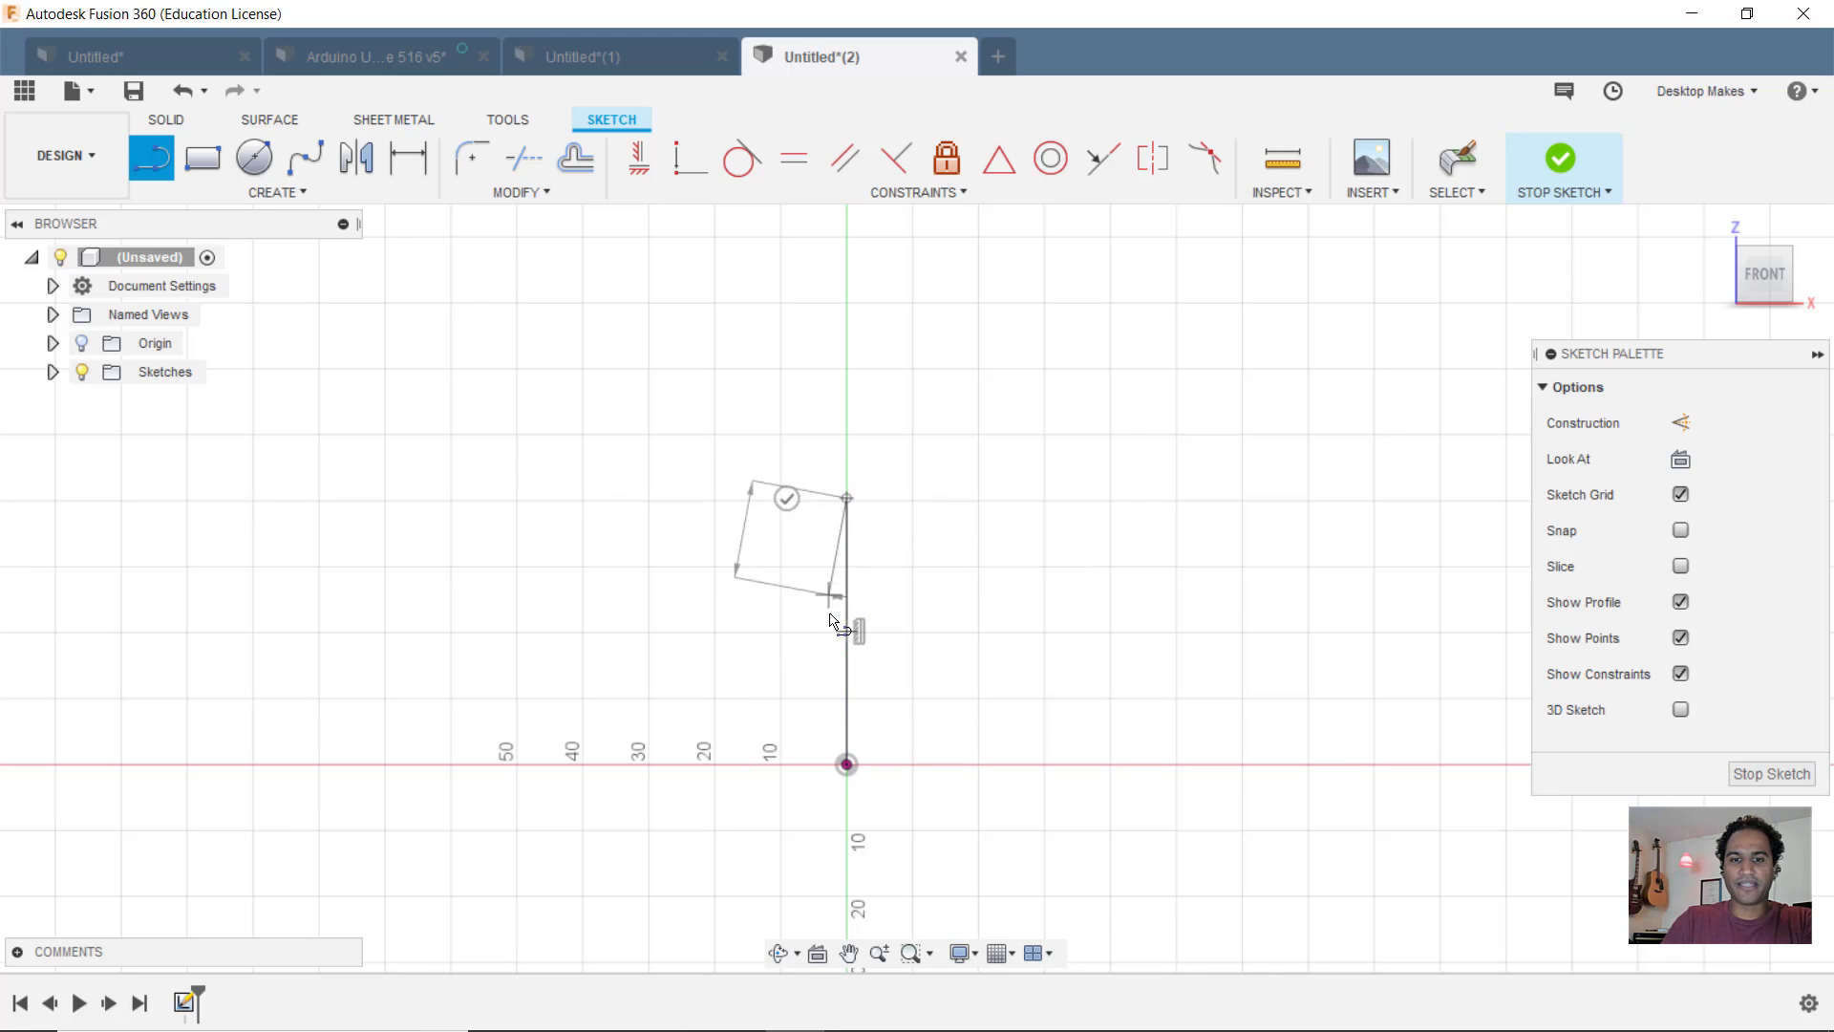
pyautogui.click(784, 498)
pyautogui.scroll(2, 842, 604)
pyautogui.press('Escape')
pyautogui.click(846, 589)
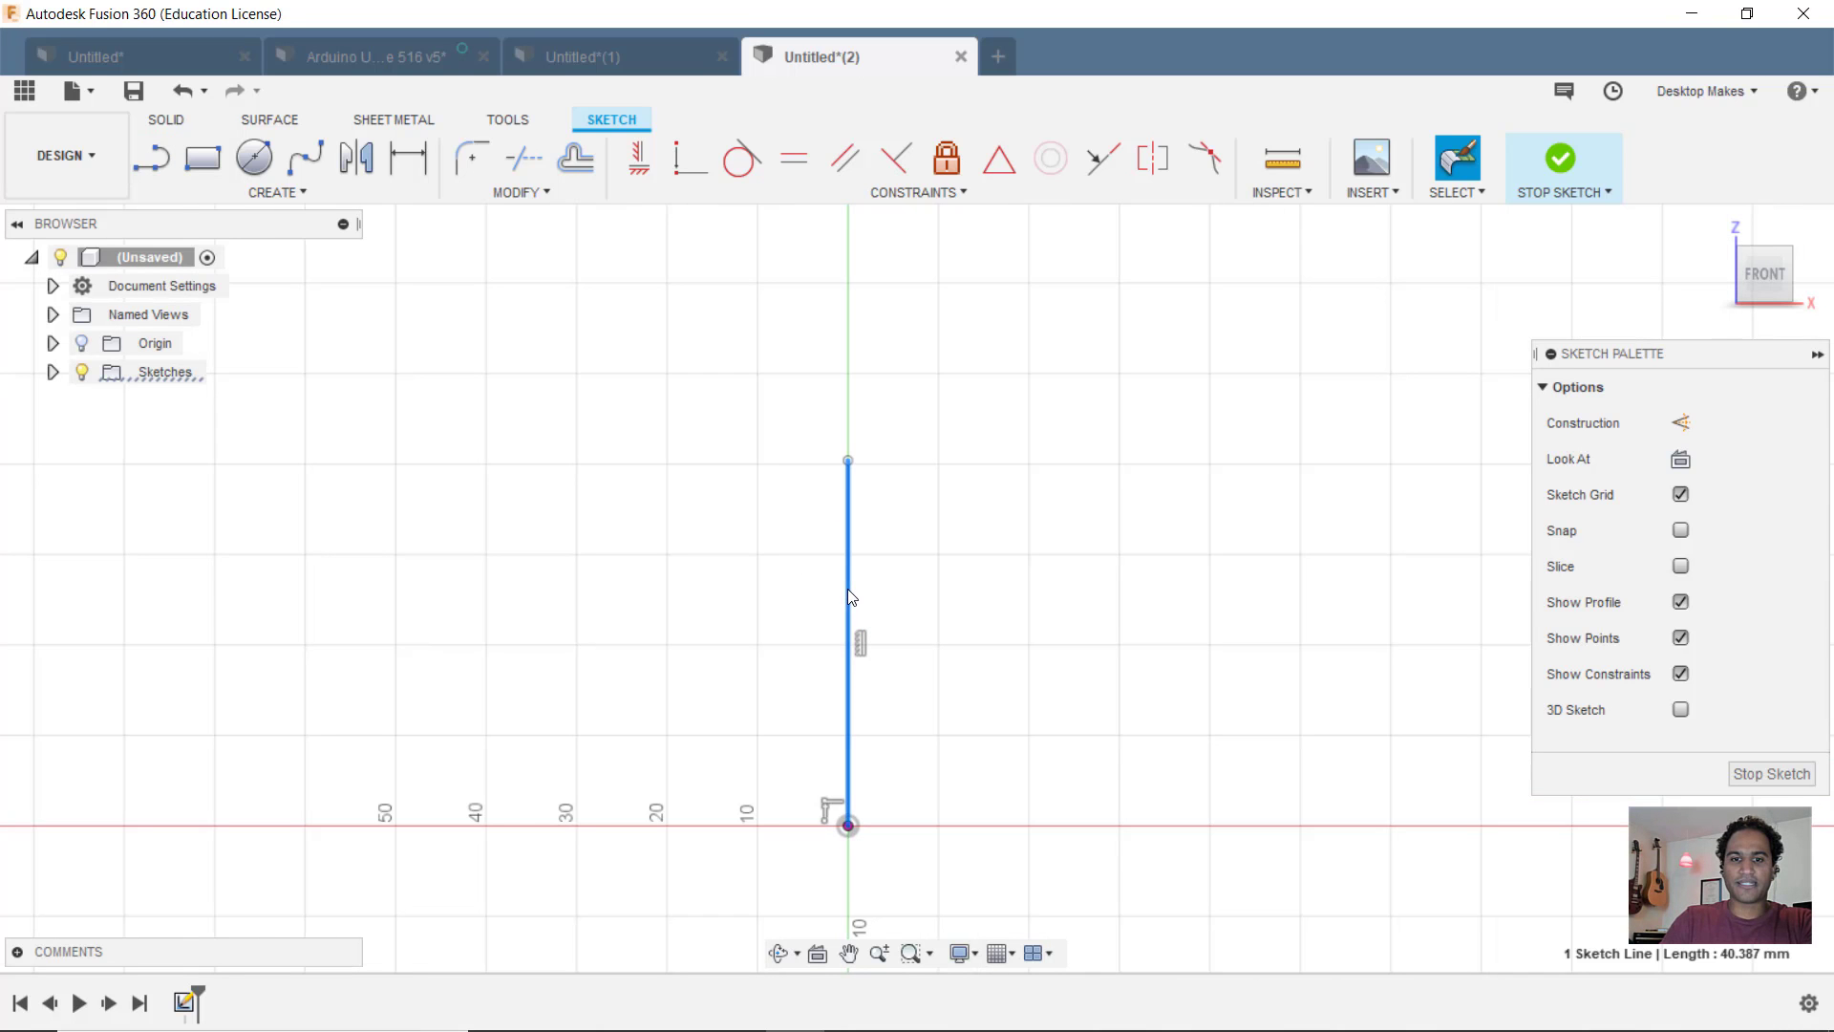
pyautogui.press('x')
pyautogui.moveTo(912, 633); pyautogui.dragTo(841, 638, button='middle')
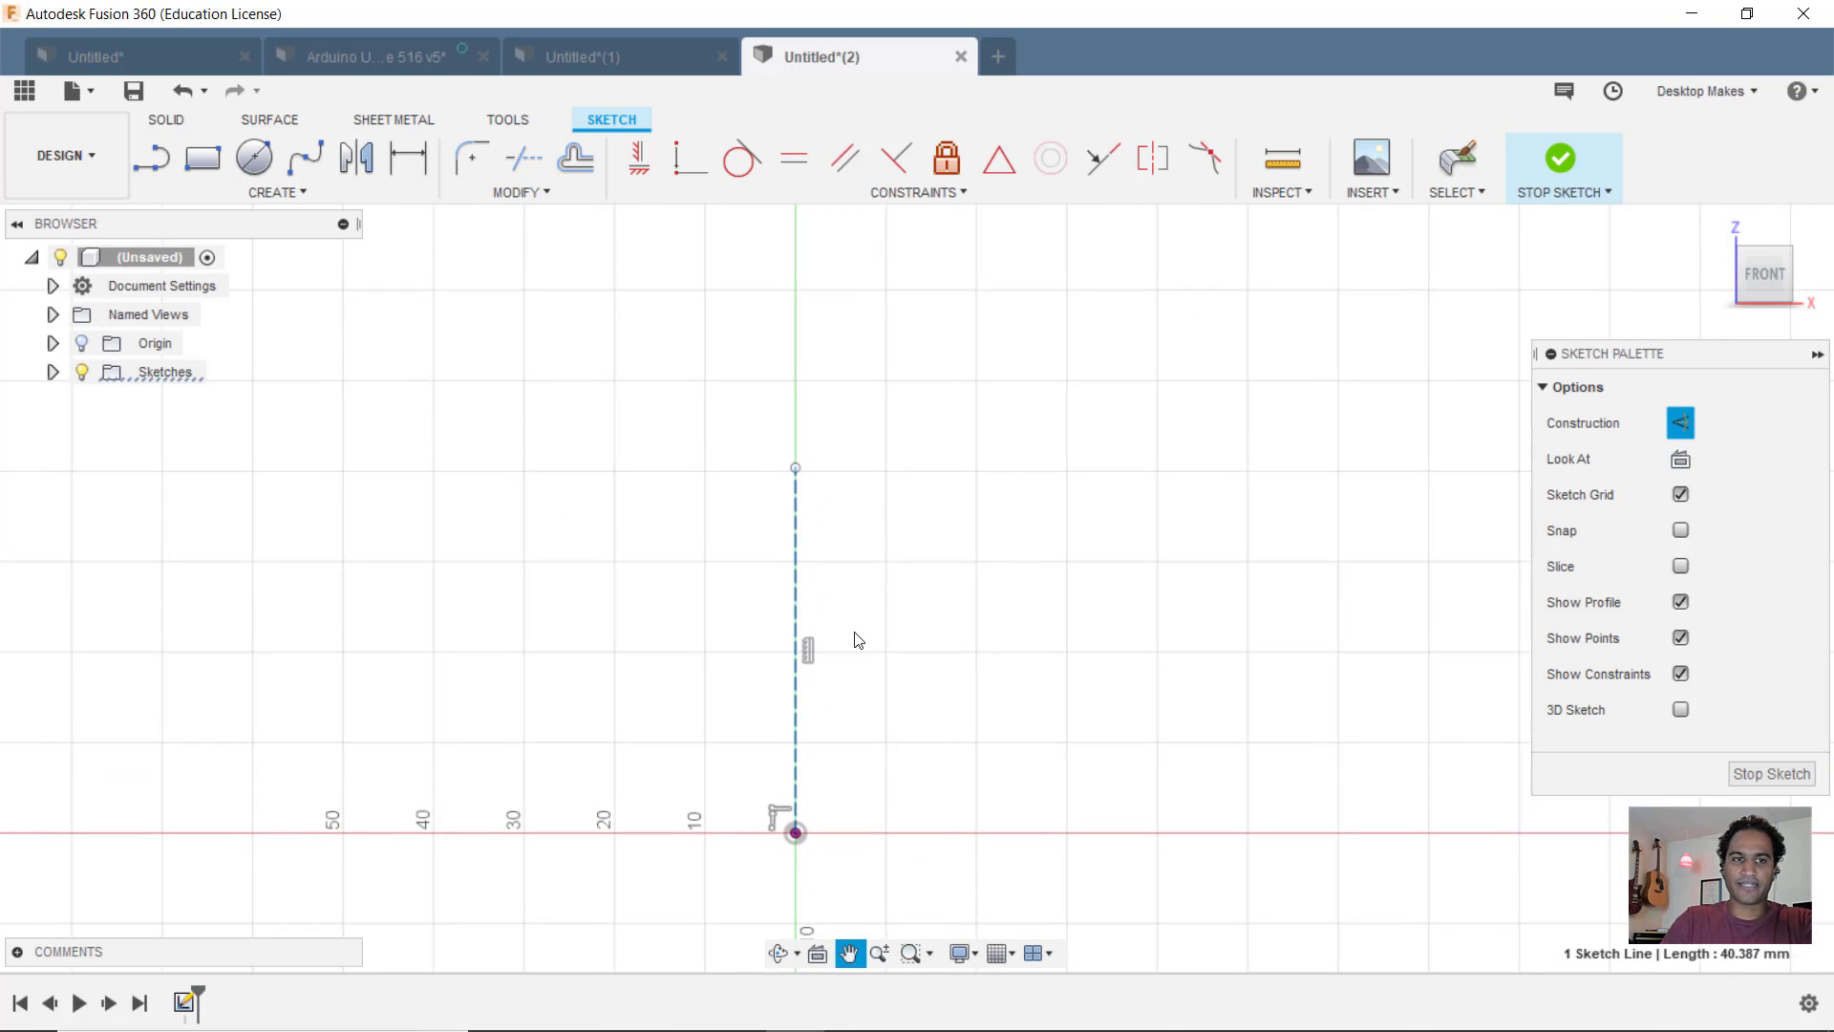
# Step: Draw a fit-point spline from the construction line's top through three points to the origin
pyautogui.click(300, 197)
pyautogui.moveTo(277, 407)
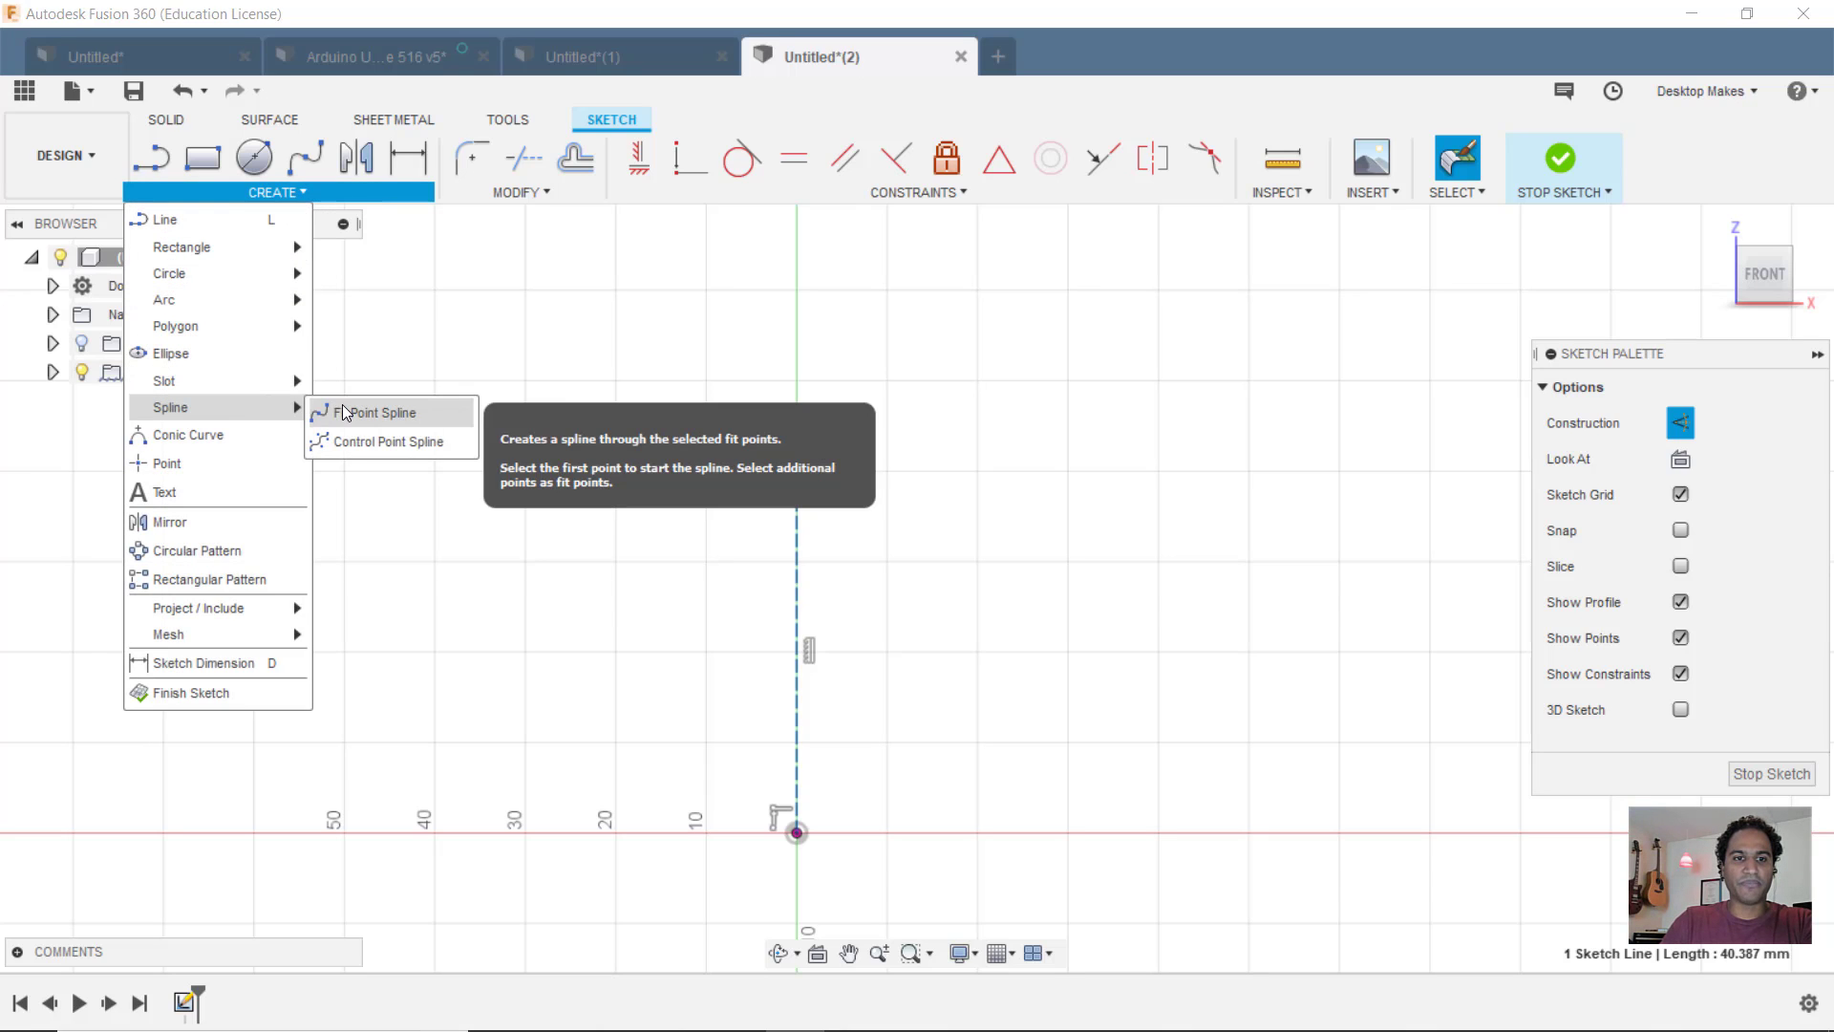
pyautogui.click(346, 409)
pyautogui.click(796, 467)
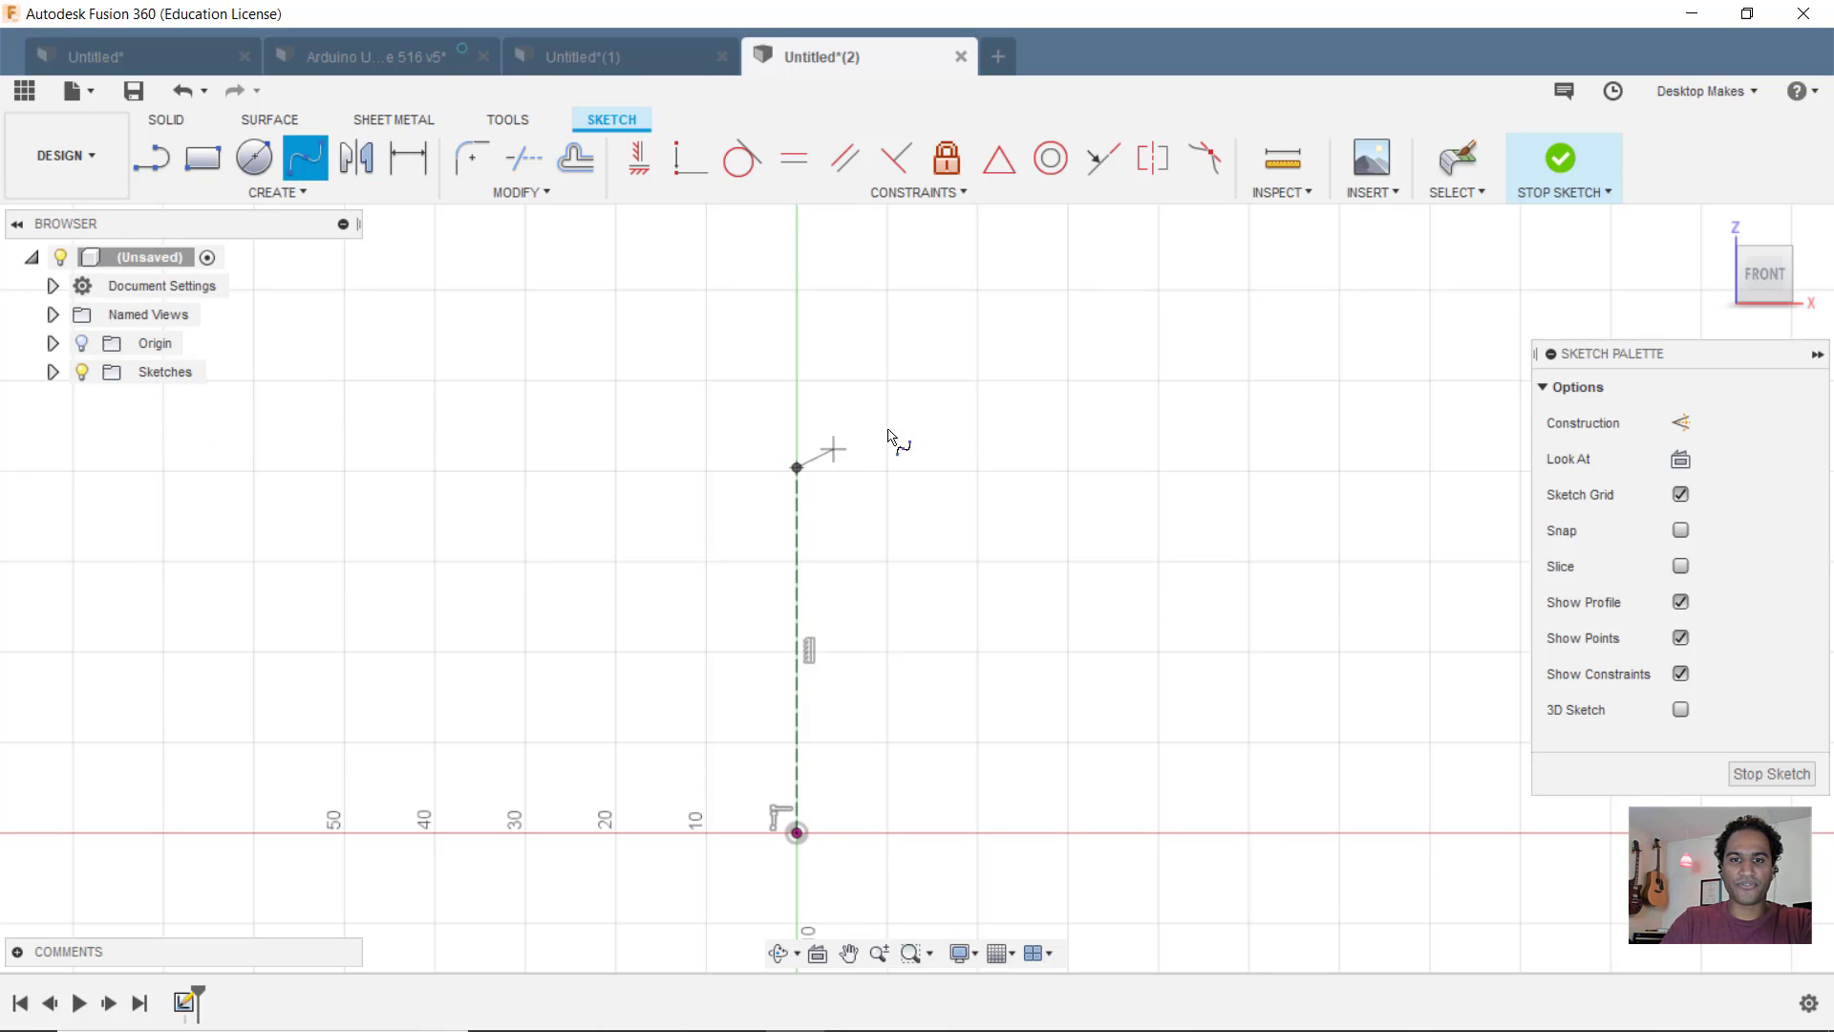
pyautogui.click(939, 421)
pyautogui.click(1075, 528)
pyautogui.click(978, 730)
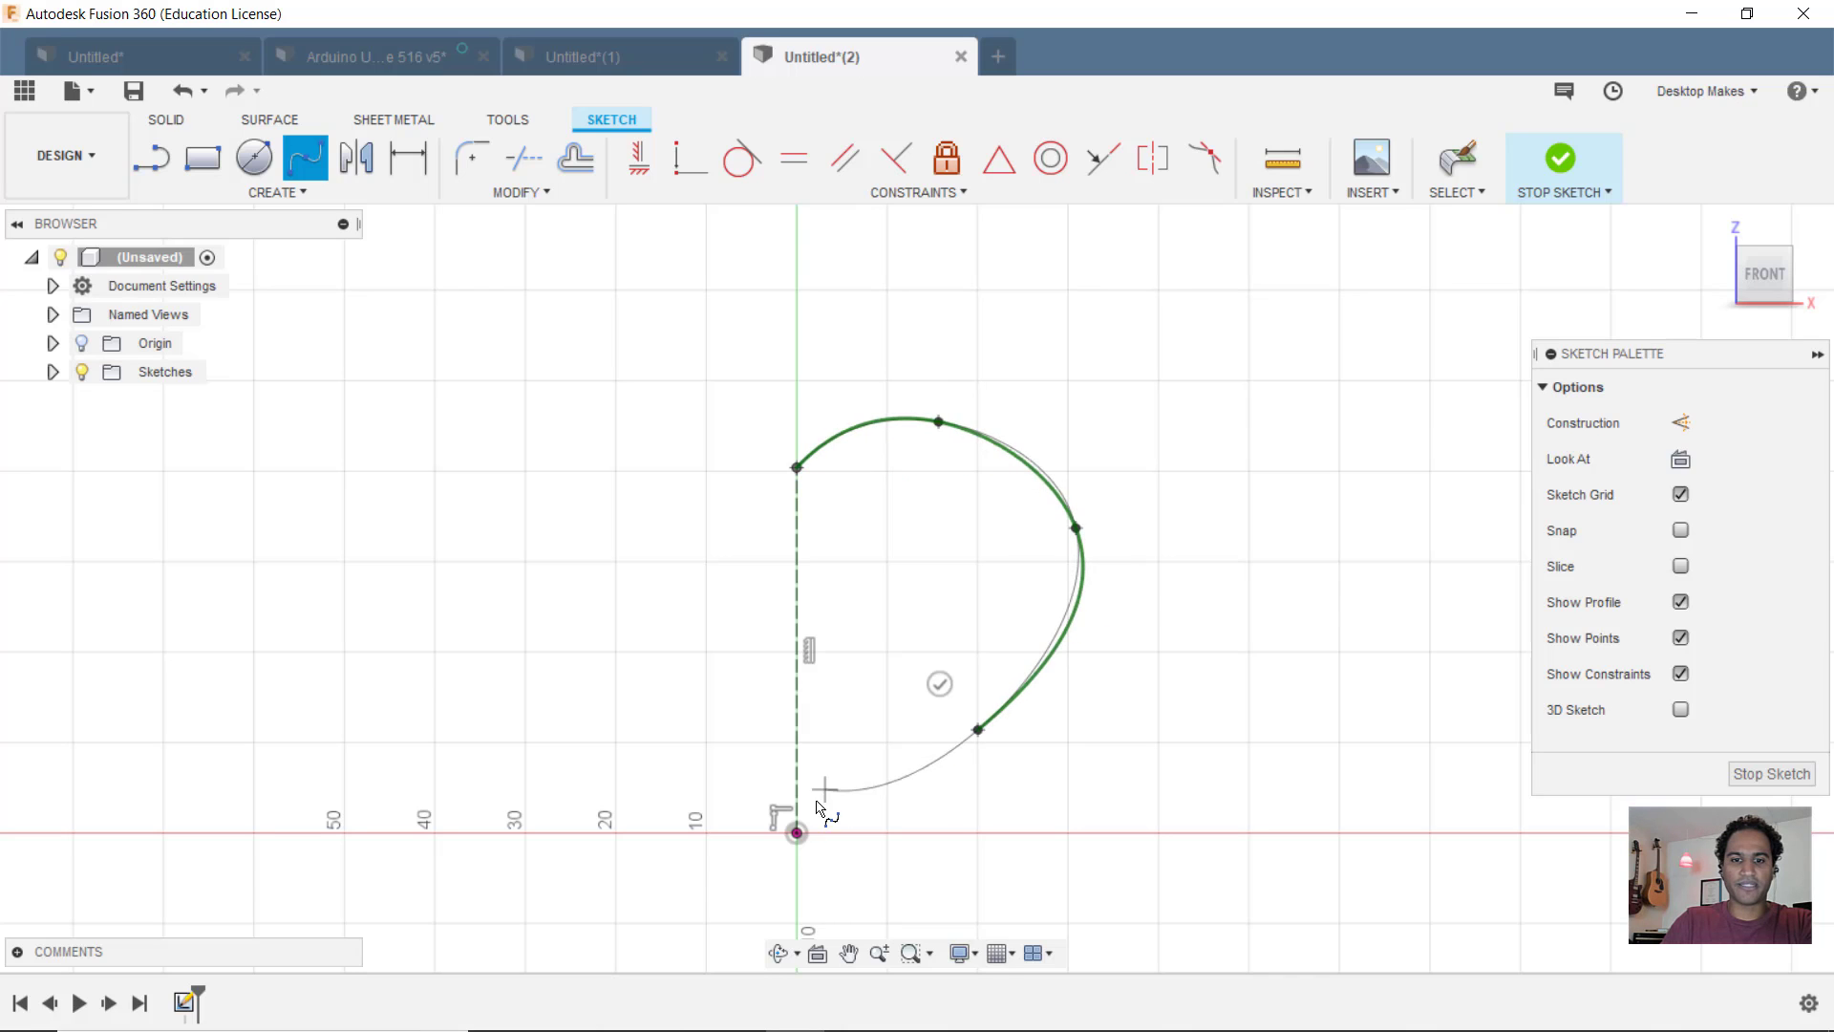
pyautogui.click(797, 832)
pyautogui.click(785, 775)
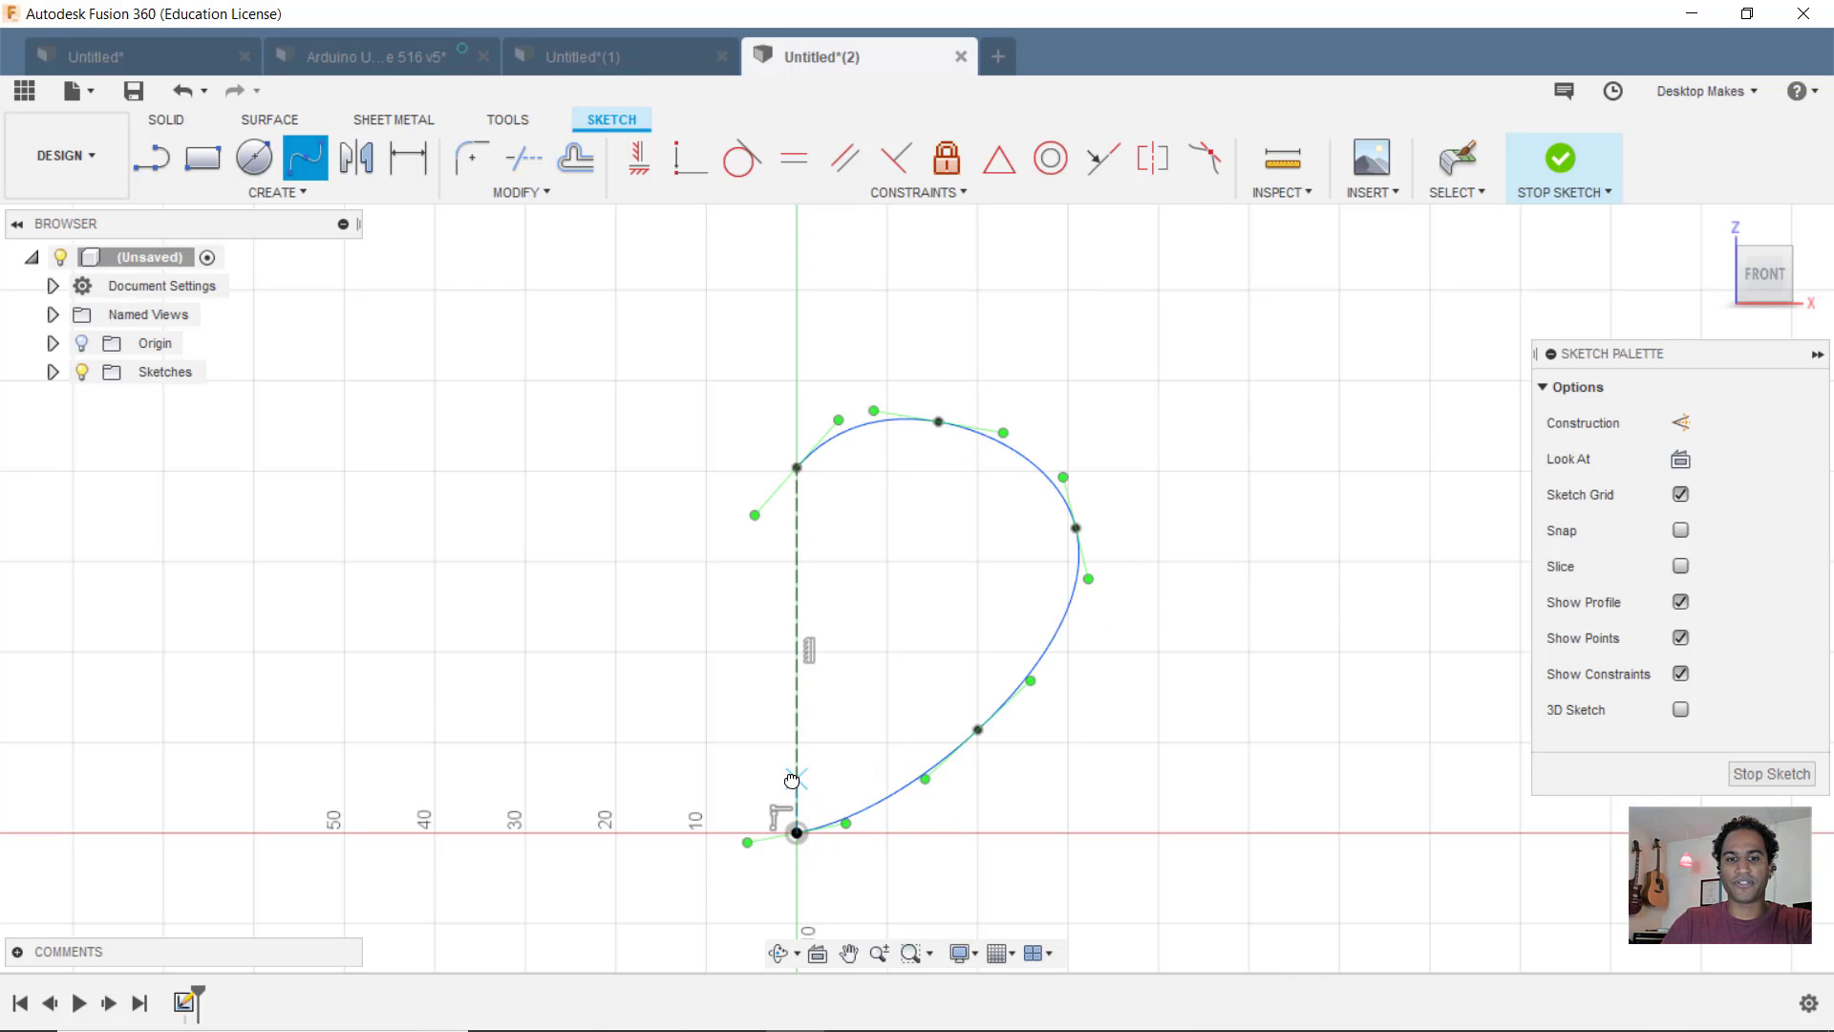
pyautogui.press('Escape')
# Step: Drag the spline's fit points to round the heart's upper lobe and lower curve
pyautogui.moveTo(978, 730); pyautogui.dragTo(928, 682)
pyautogui.moveTo(1077, 528); pyautogui.dragTo(1068, 526)
pyautogui.moveTo(936, 683); pyautogui.dragTo(924, 670)
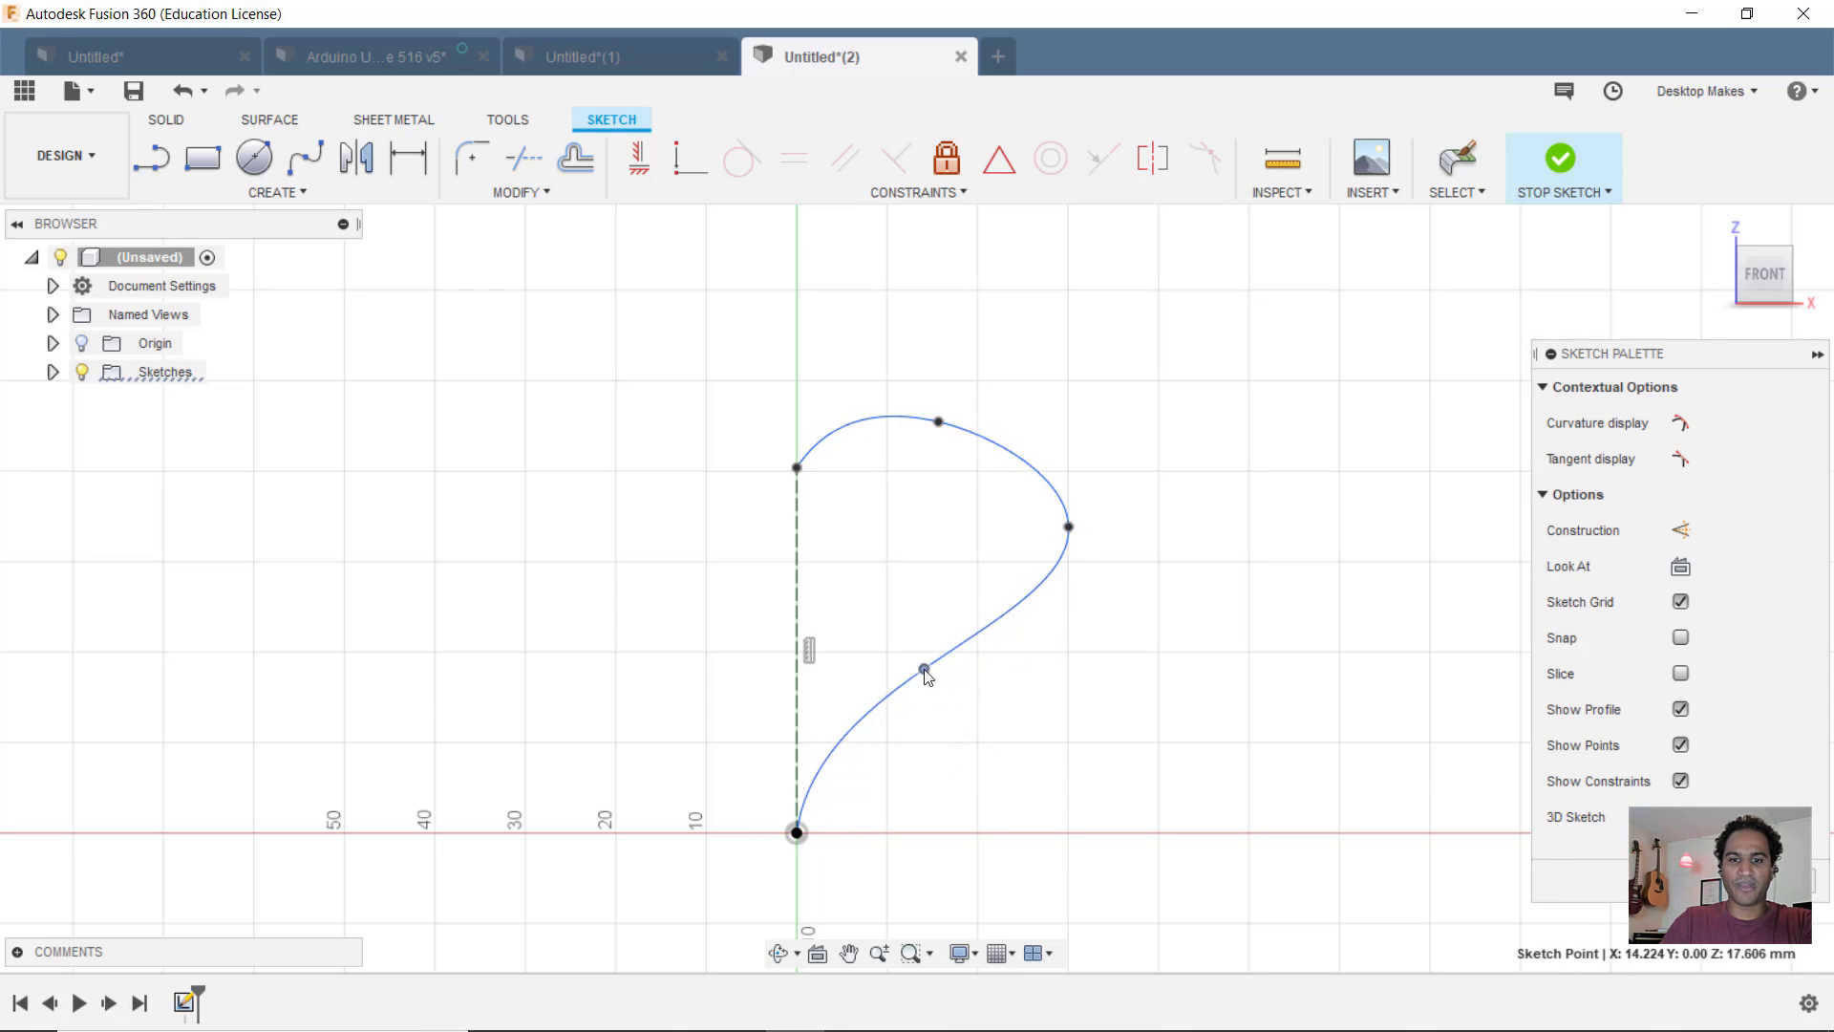
pyautogui.moveTo(939, 421); pyautogui.dragTo(950, 414)
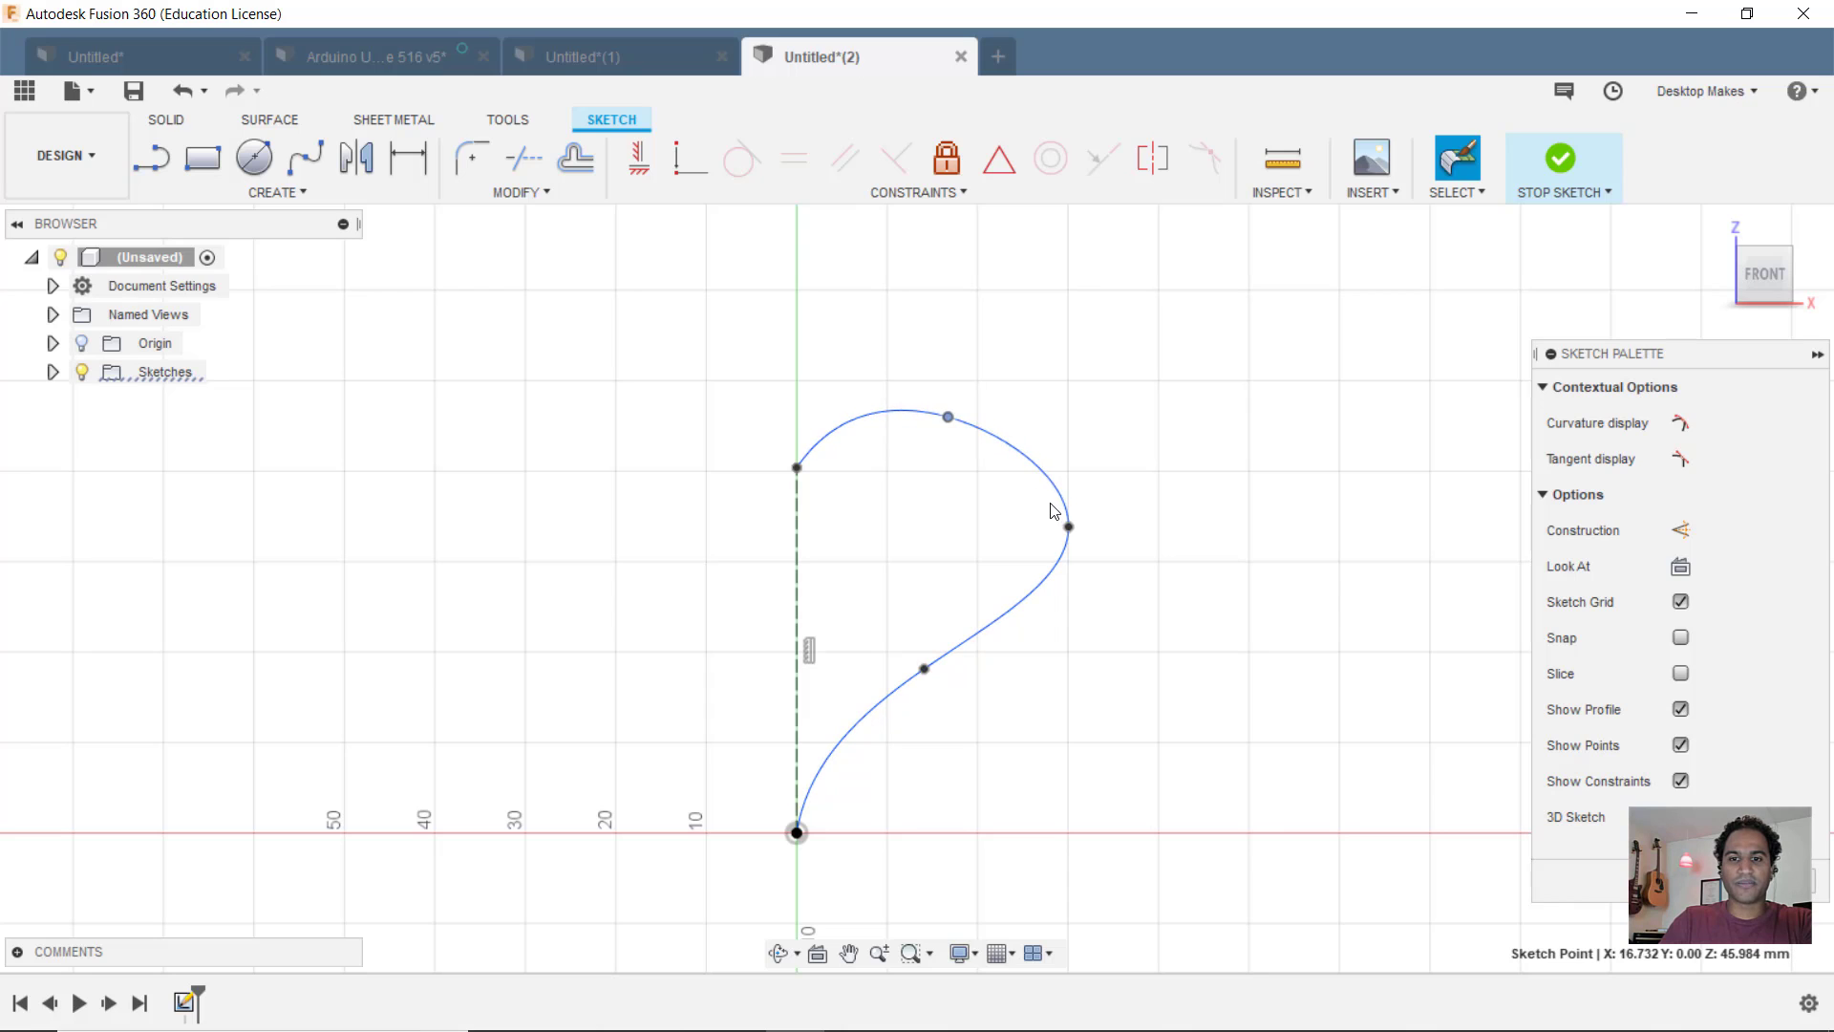
pyautogui.moveTo(1068, 527); pyautogui.dragTo(1057, 527)
pyautogui.click(1086, 494)
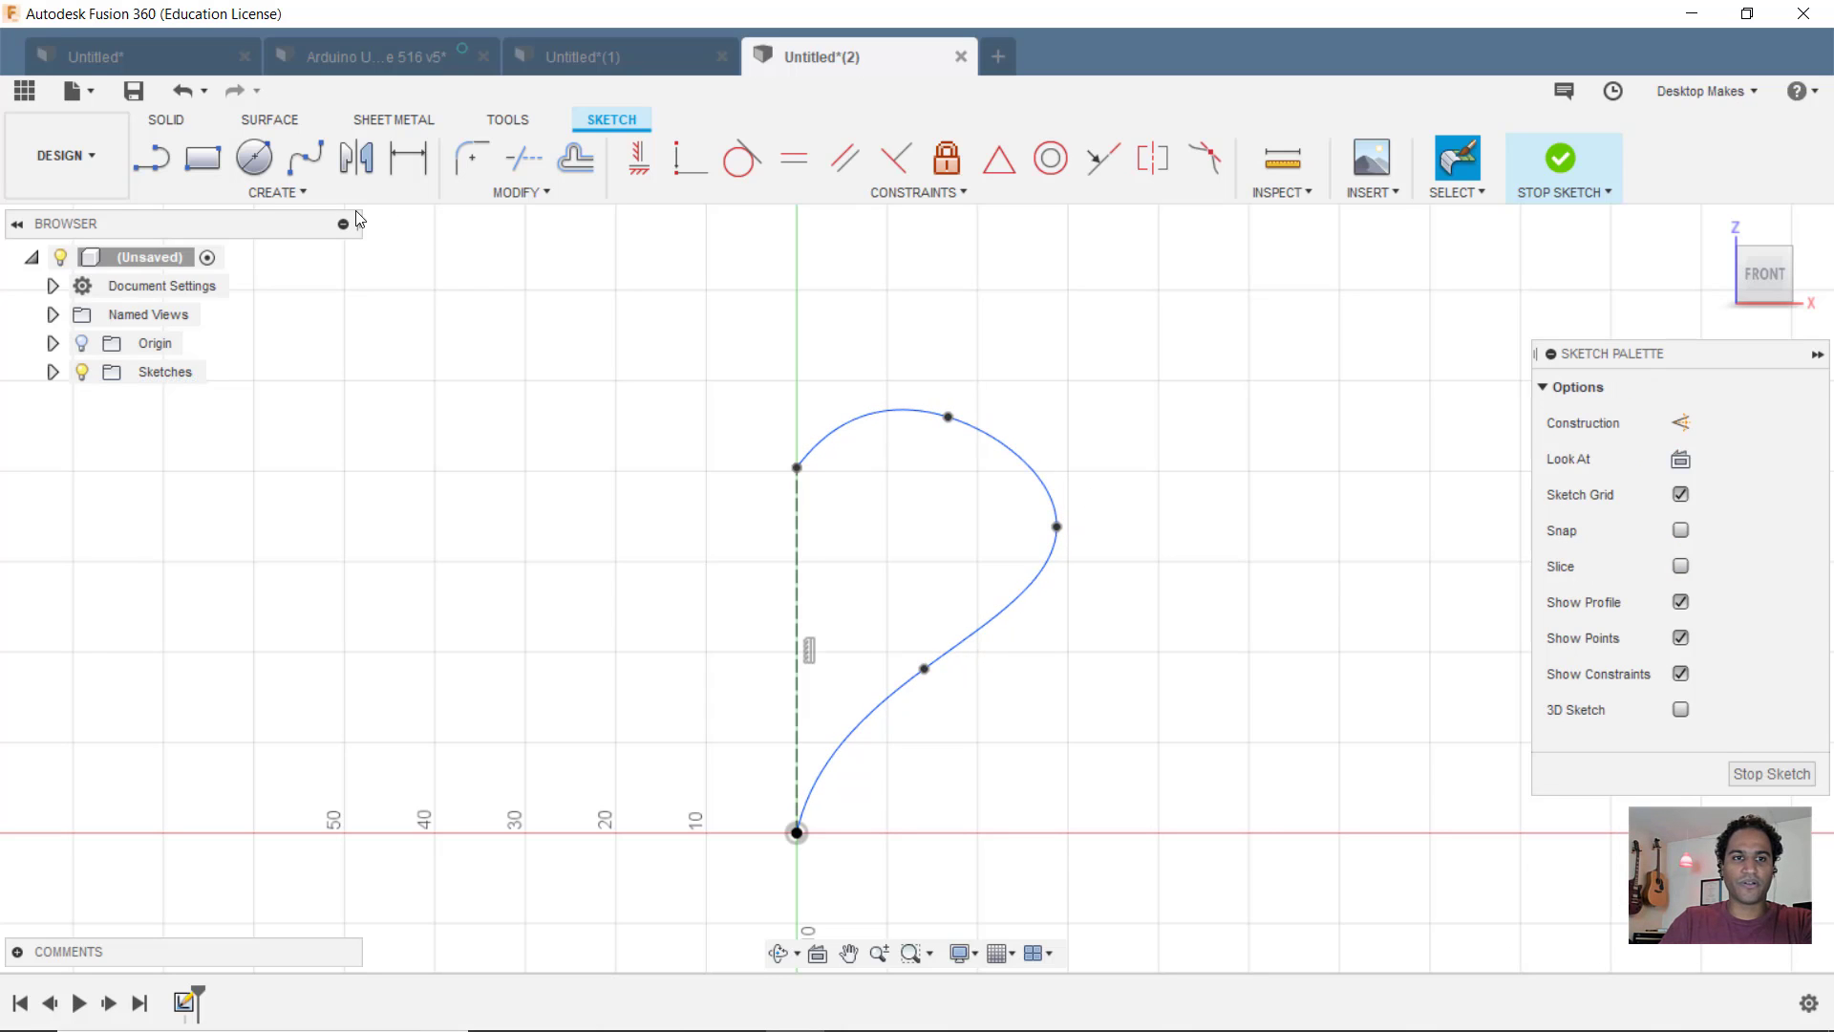
# Step: Mirror the spline about the construction line to close the heart, then widen its sides
pyautogui.click(276, 192)
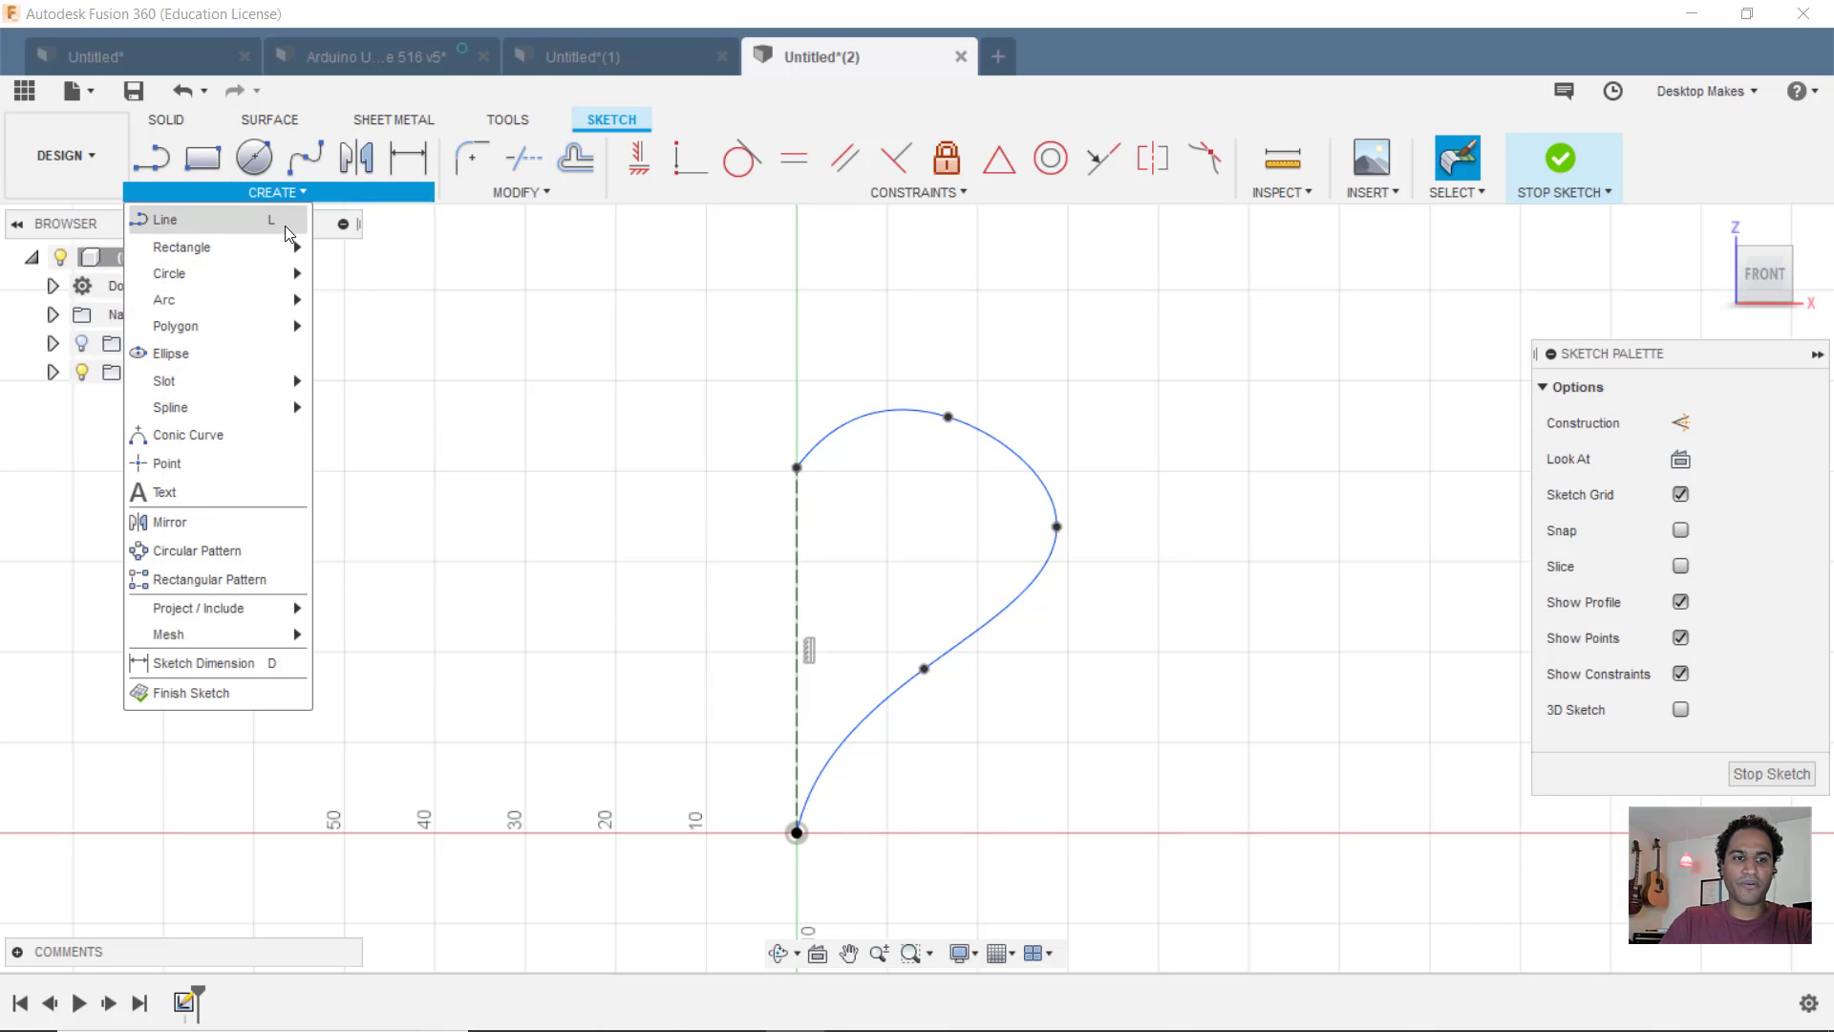
pyautogui.click(226, 521)
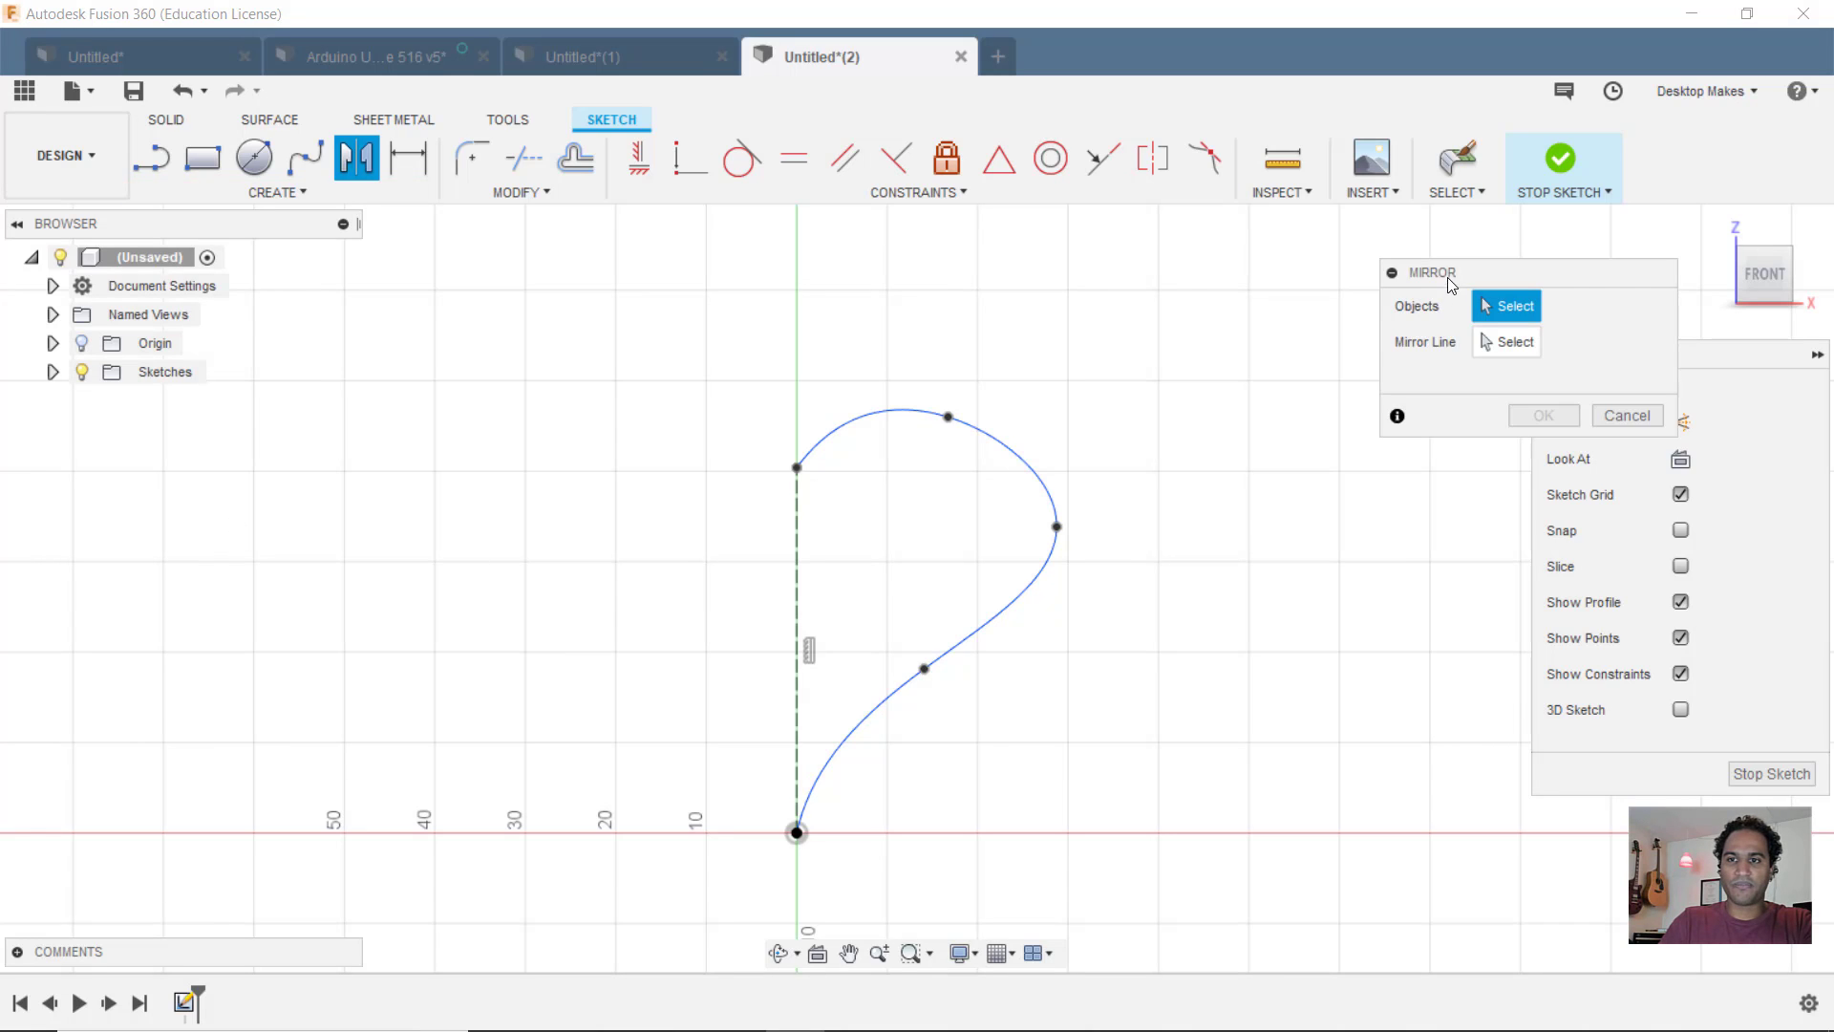
pyautogui.moveTo(1451, 284); pyautogui.dragTo(1217, 303)
pyautogui.click(998, 442)
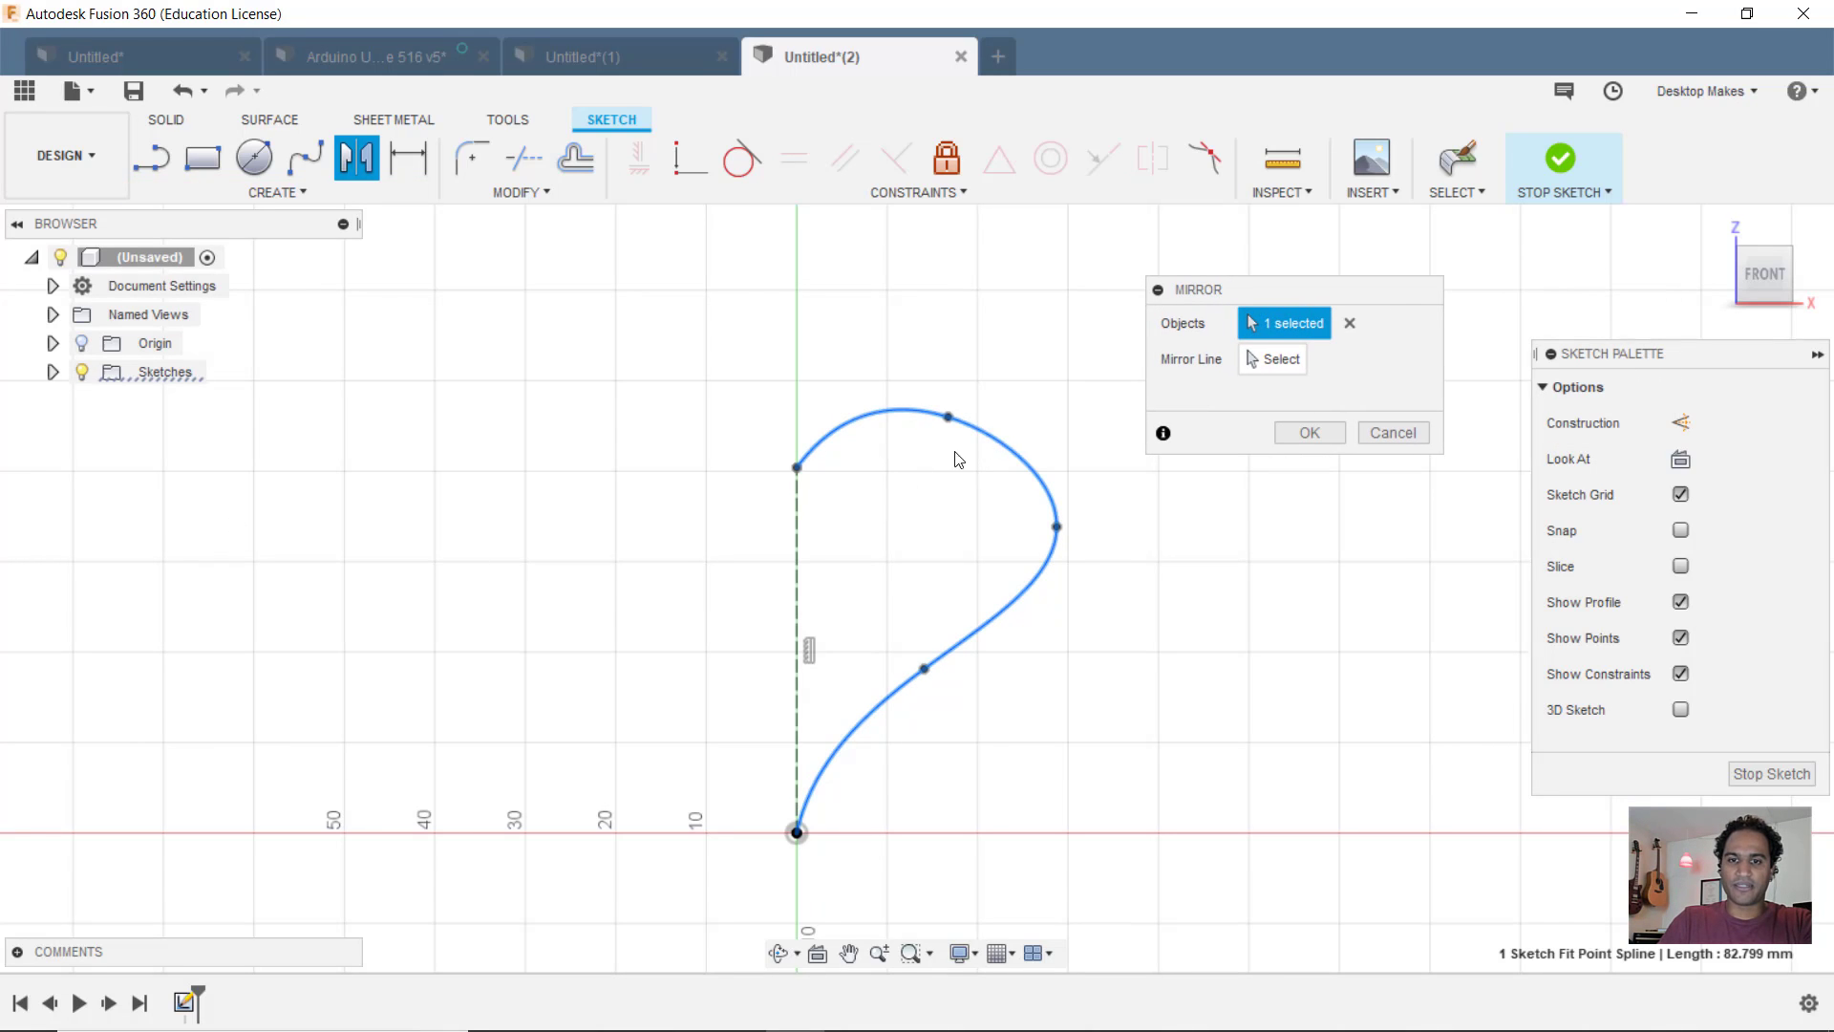
pyautogui.click(1253, 361)
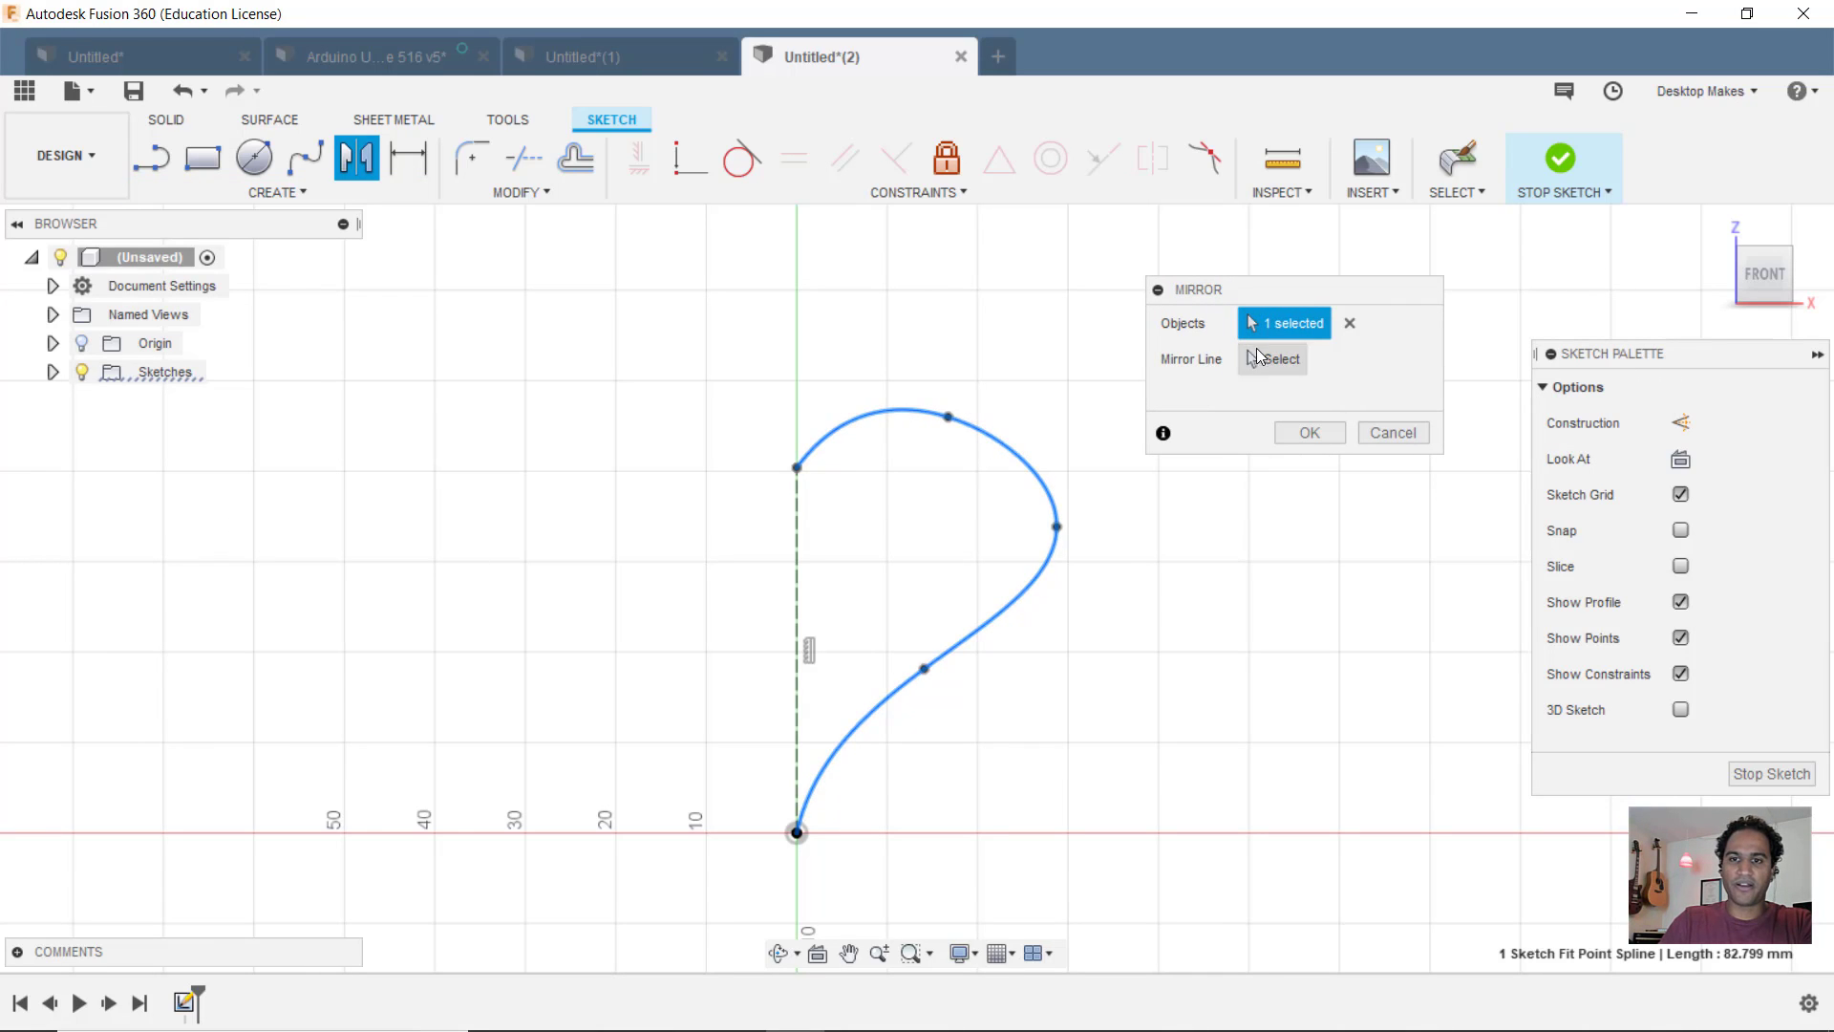
pyautogui.click(796, 533)
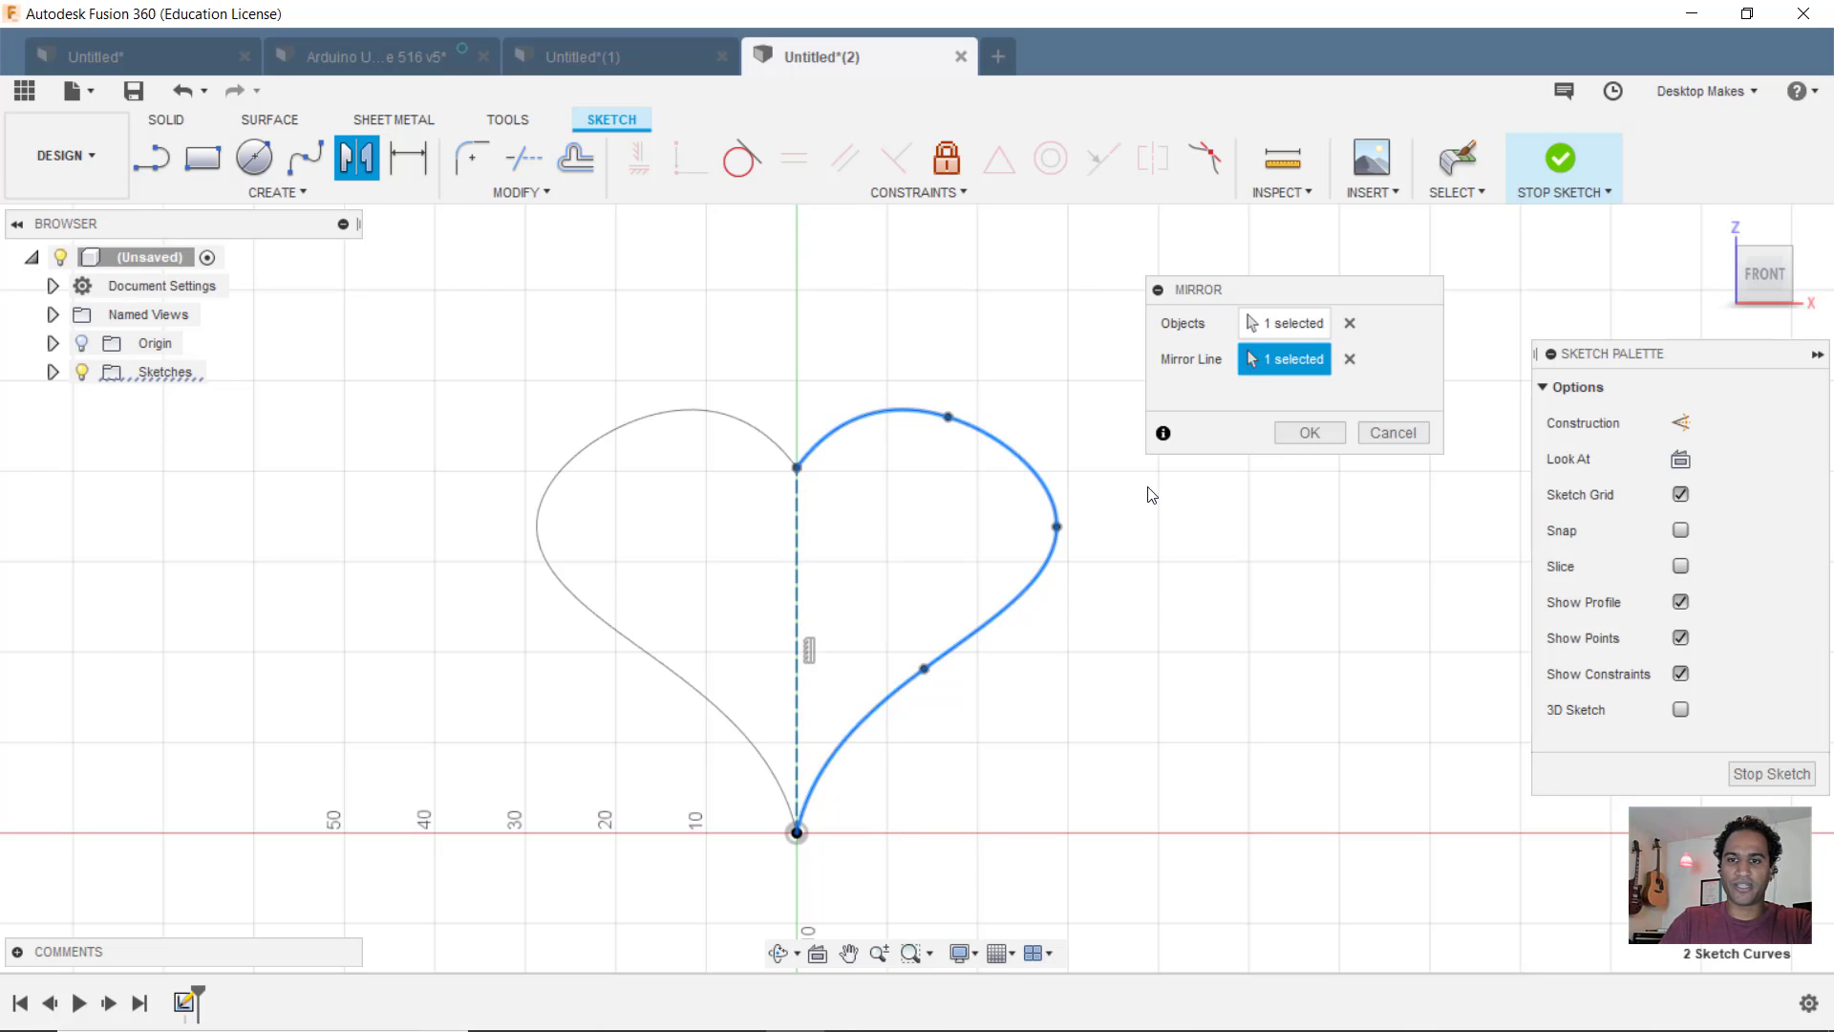
pyautogui.click(1302, 435)
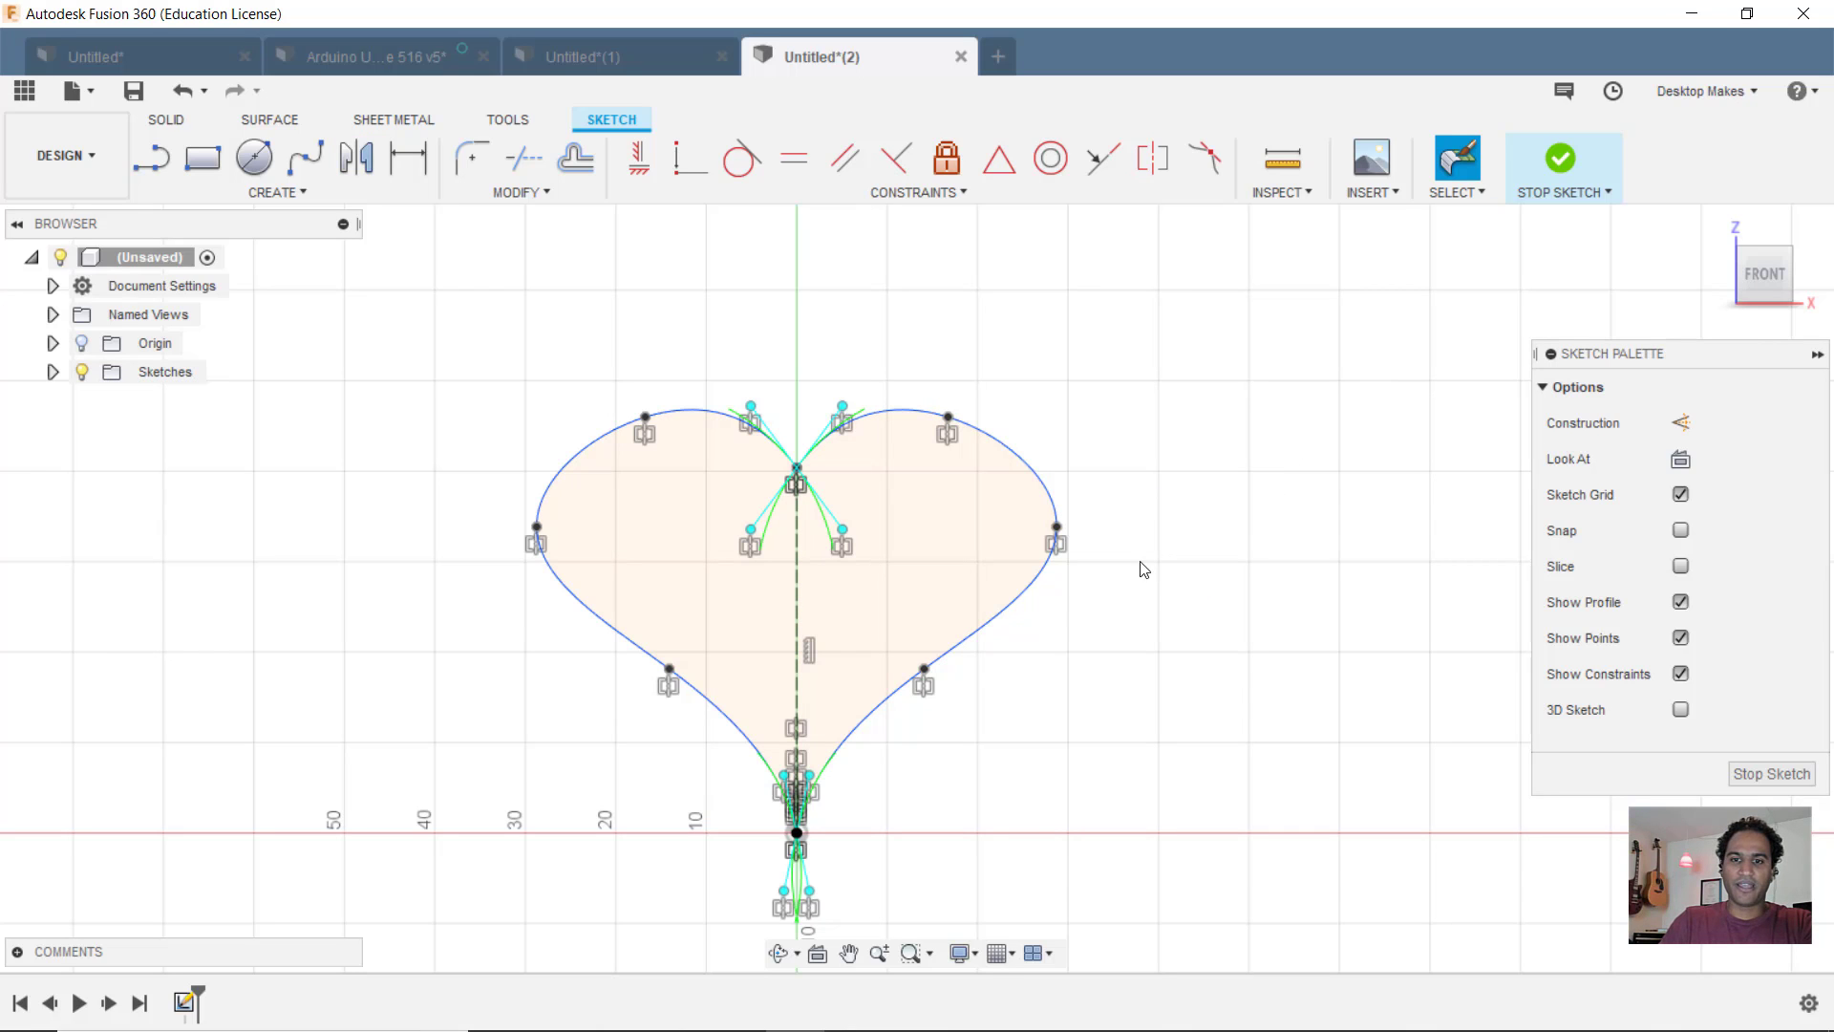
pyautogui.moveTo(1074, 519)
pyautogui.mouseDown()
pyautogui.moveTo(1132, 527)
pyautogui.moveTo(994, 536)
pyautogui.moveTo(1051, 522)
pyautogui.mouseUp()
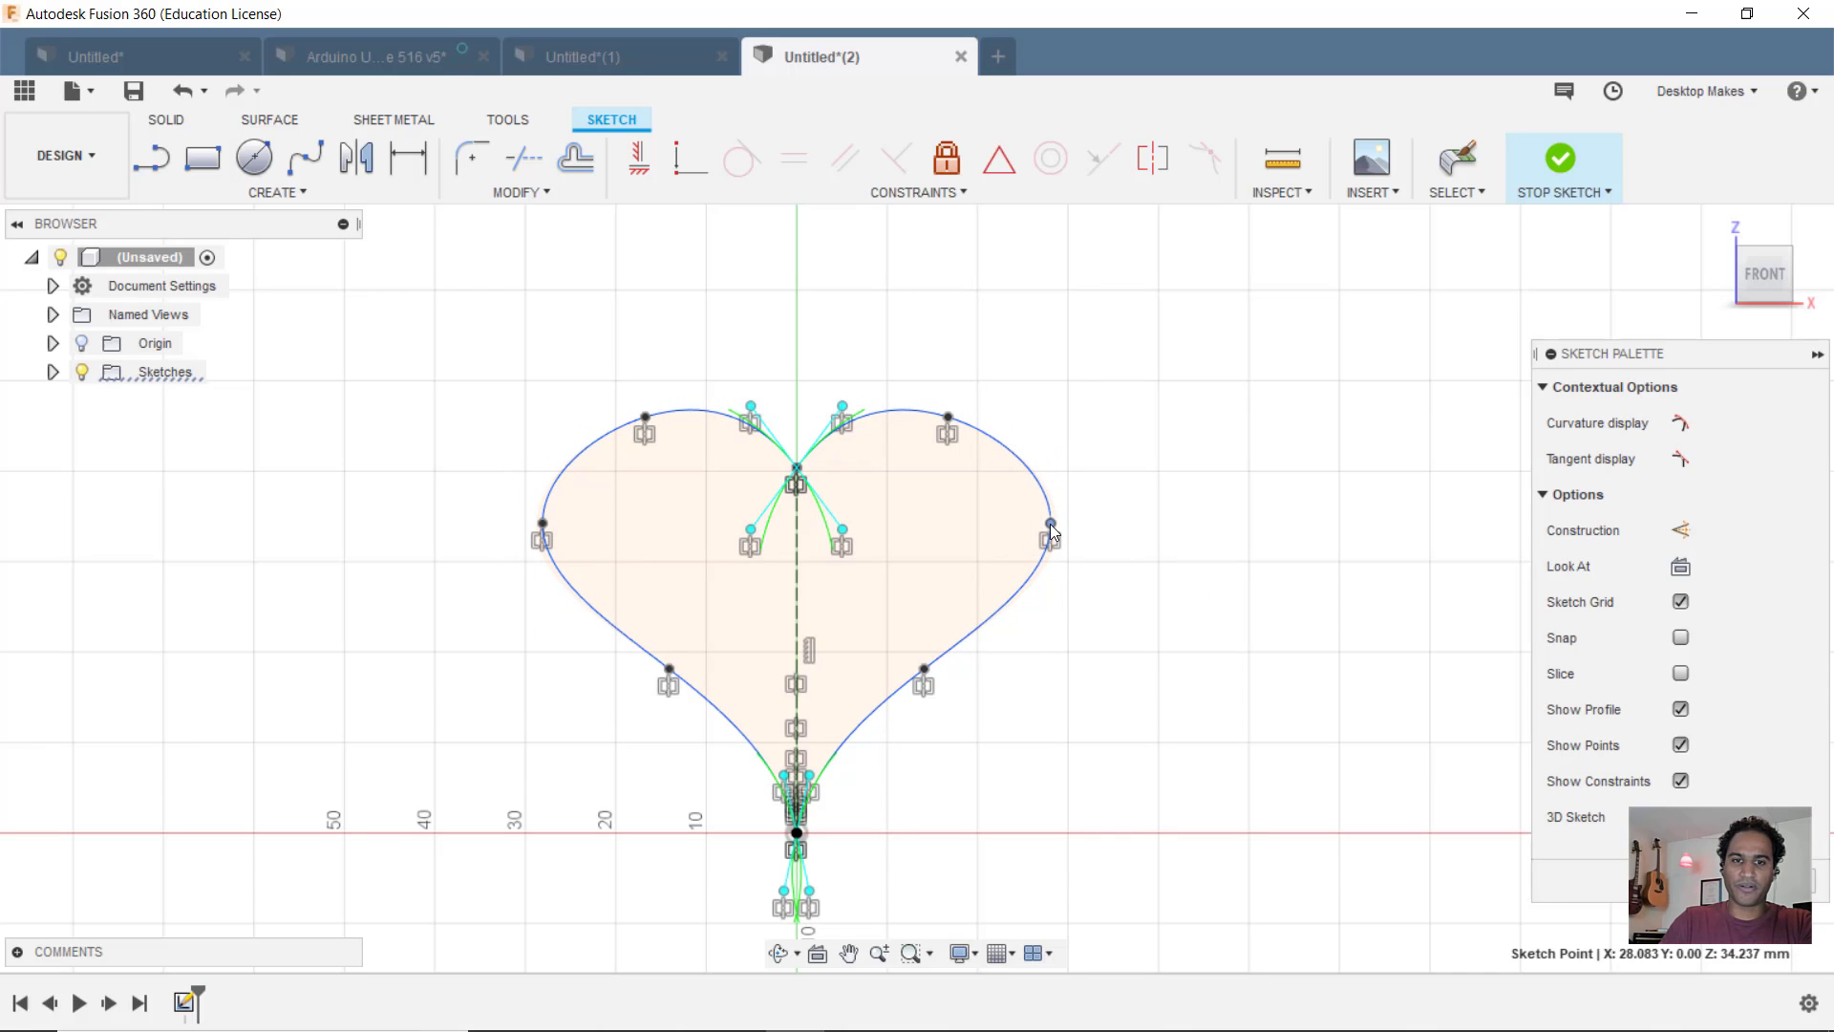
pyautogui.click(1130, 496)
# Step: Finish the heart sketch and start a new sketch on the bottom plane
pyautogui.click(1572, 184)
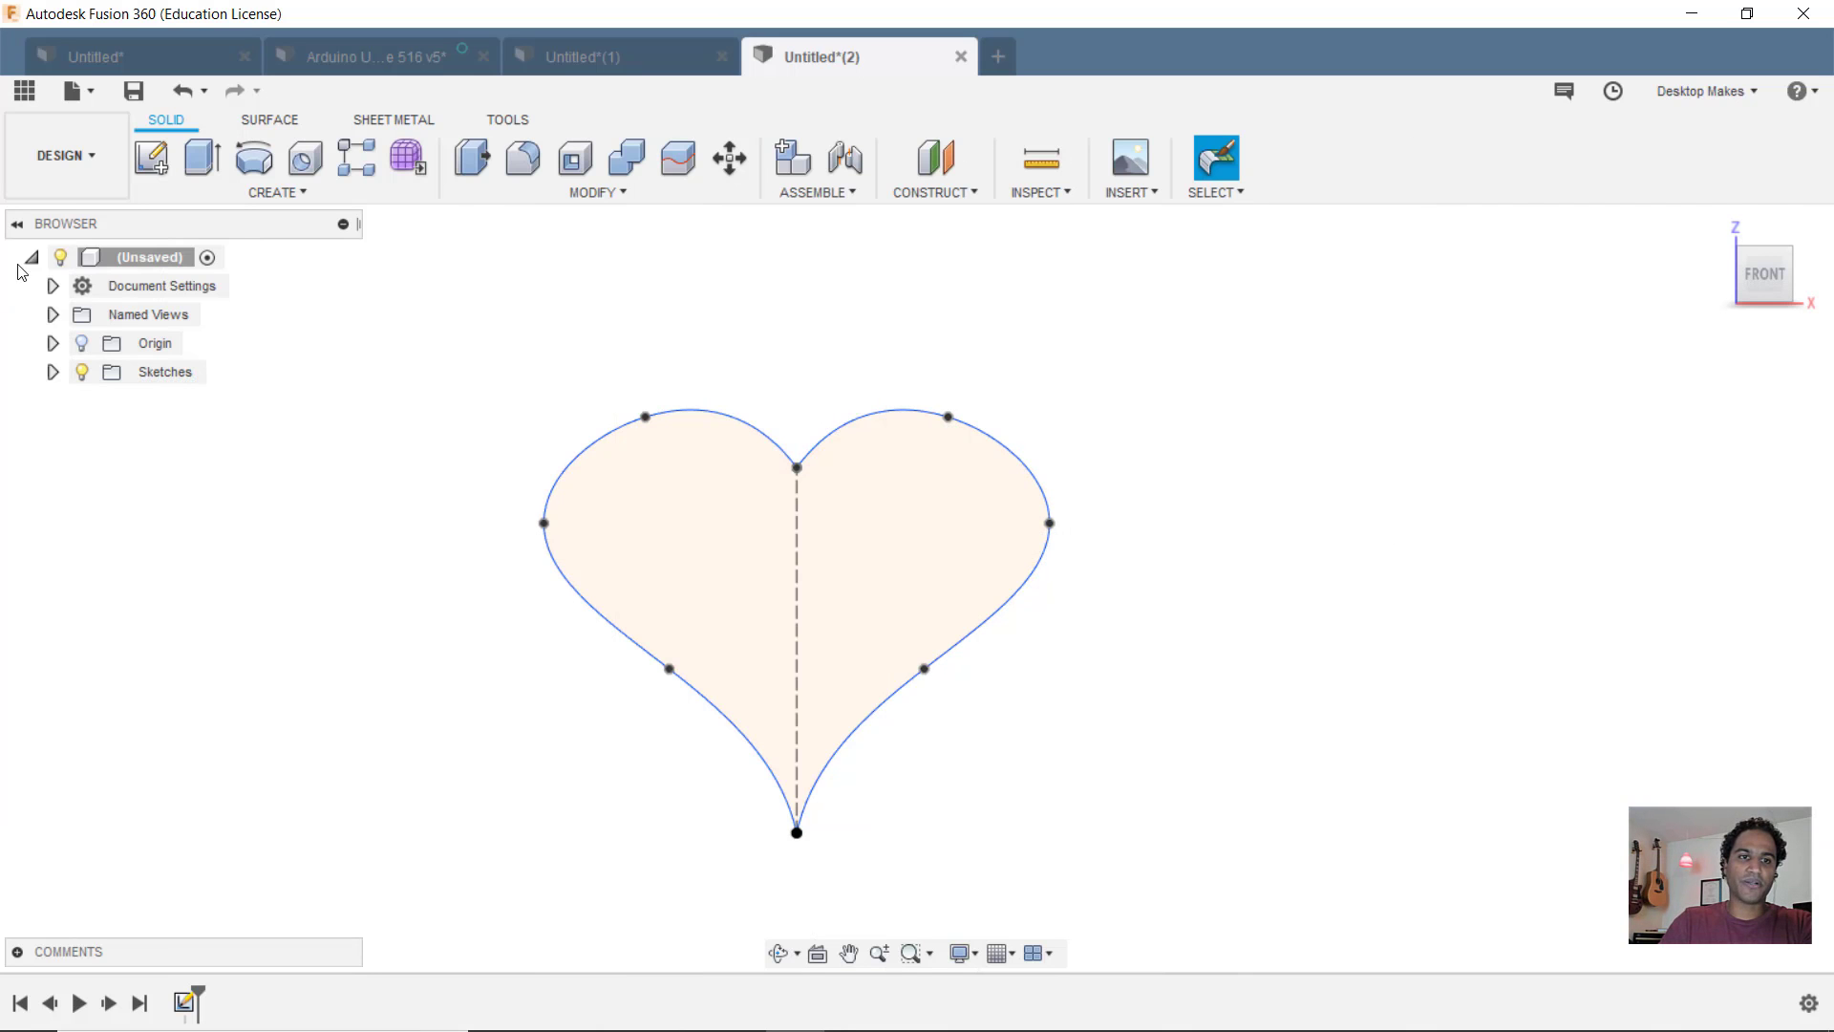
pyautogui.click(150, 158)
pyautogui.moveTo(422, 533)
pyautogui.keyDown('shift'); pyautogui.mouseDown(button='middle')
pyautogui.moveTo(436, 402)
pyautogui.moveTo(810, 730)
pyautogui.mouseUp(button='middle'); pyautogui.keyUp('shift')
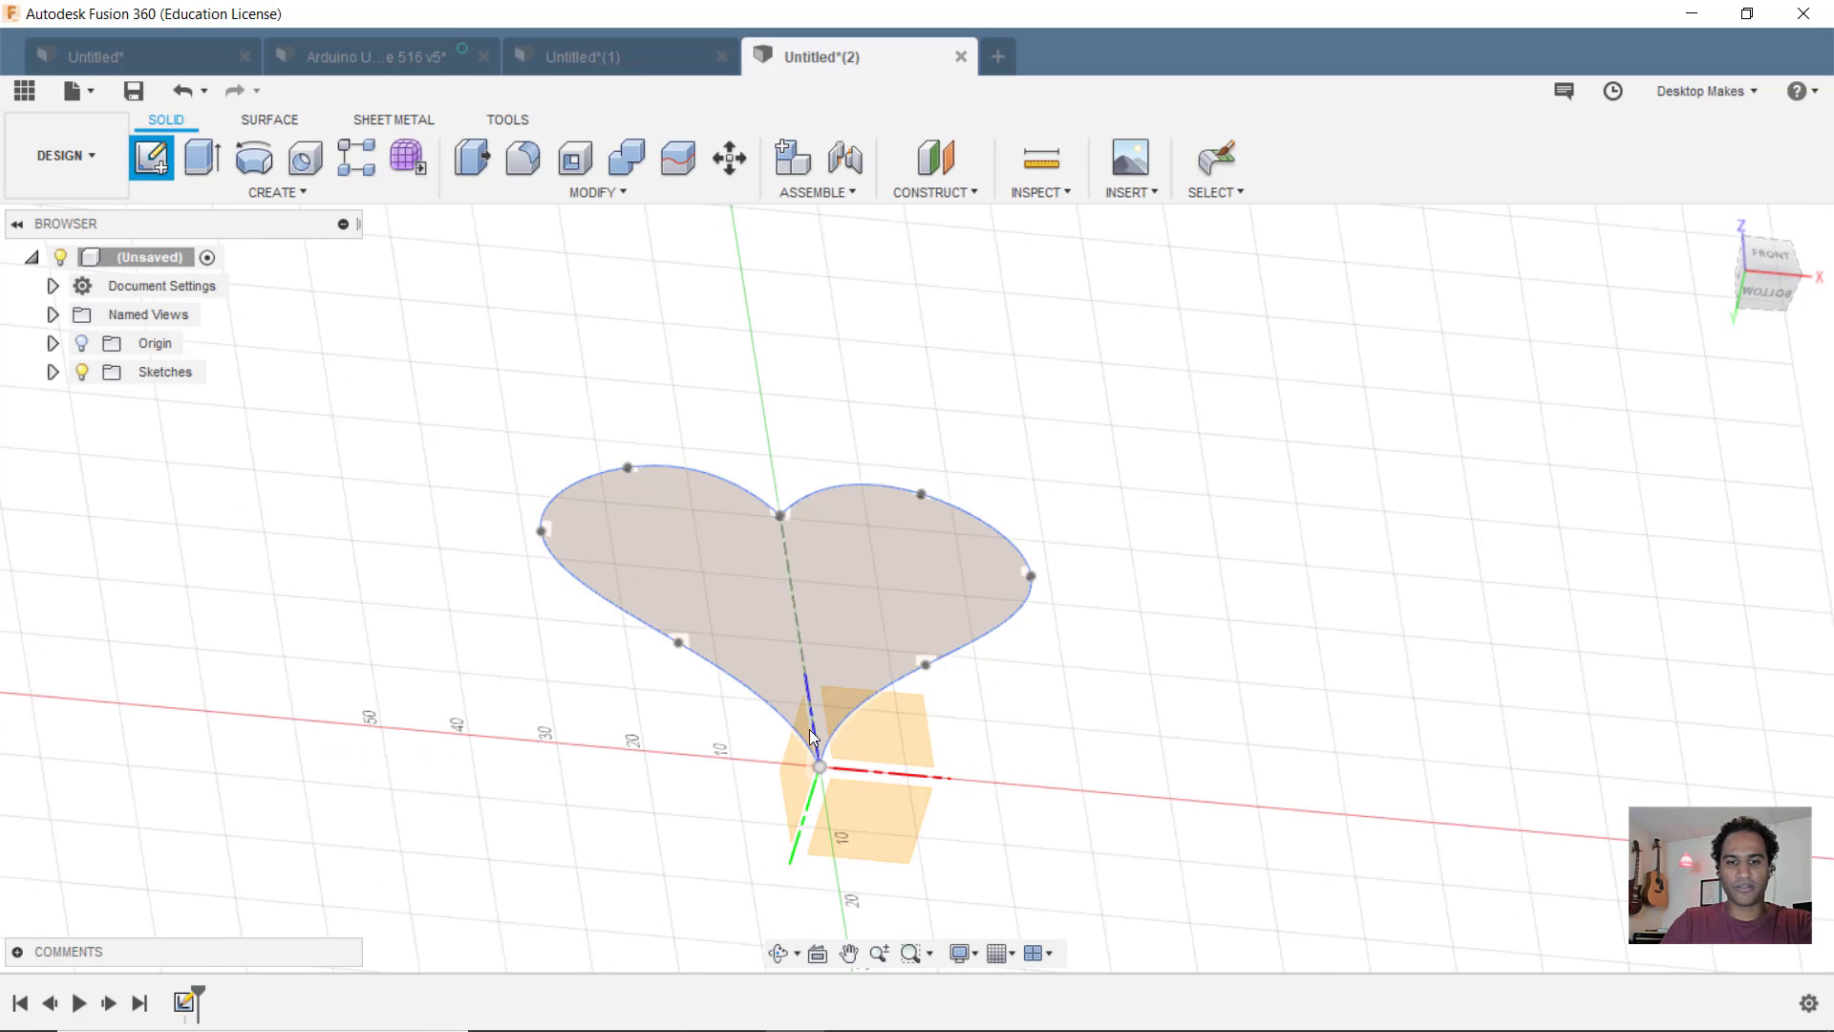
pyautogui.click(904, 844)
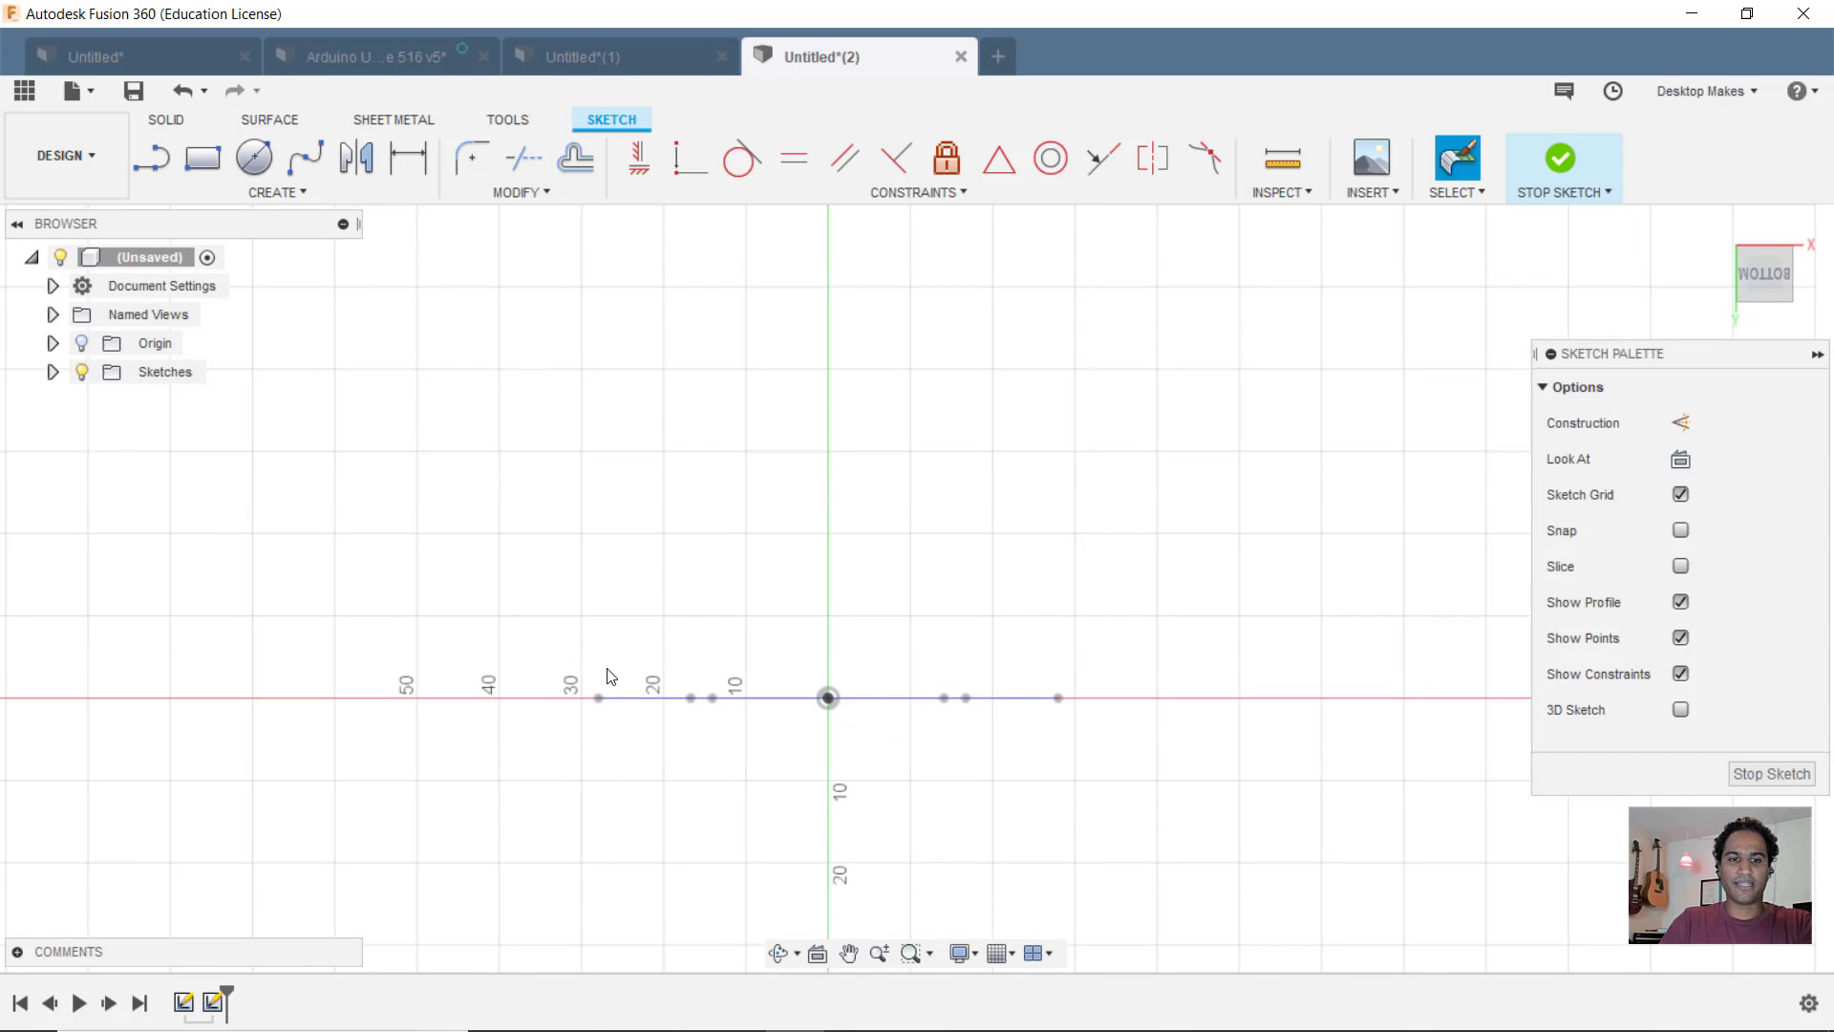
# Step: Draw a four-point wavy S-shaped fit-point spline and finish the sketch
pyautogui.click(277, 193)
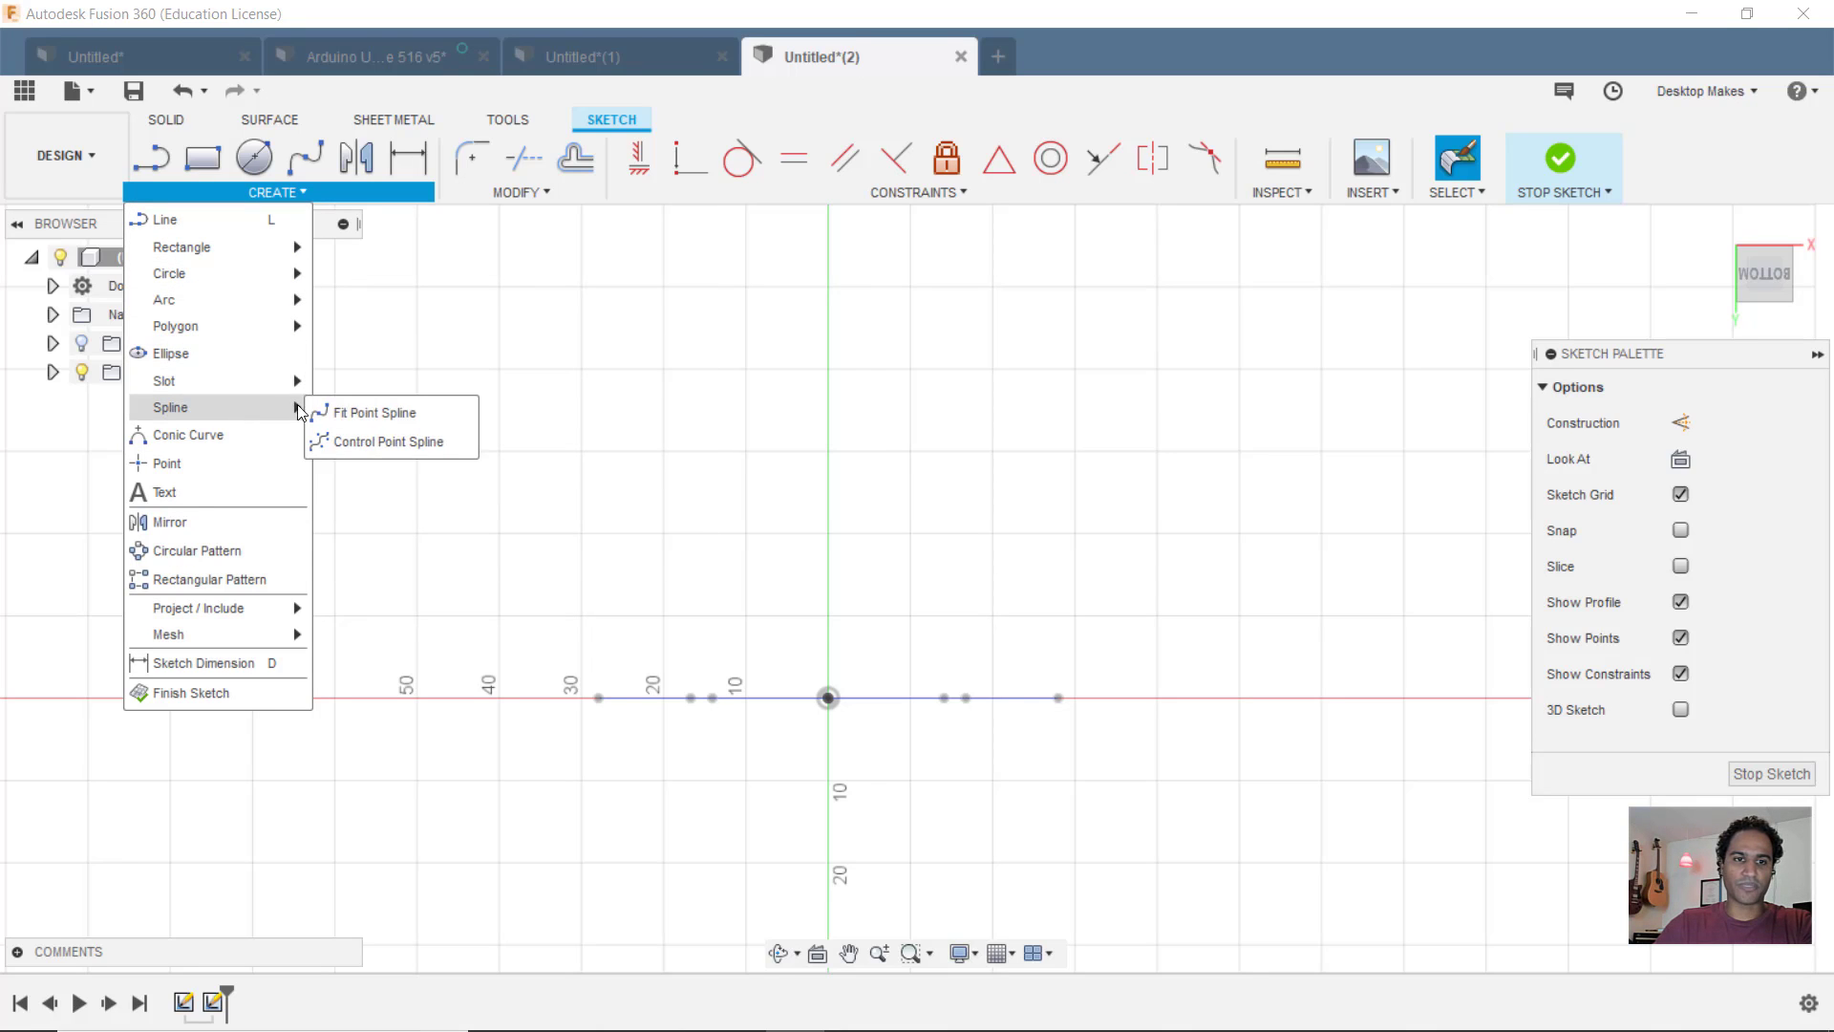
pyautogui.click(333, 412)
pyautogui.click(460, 619)
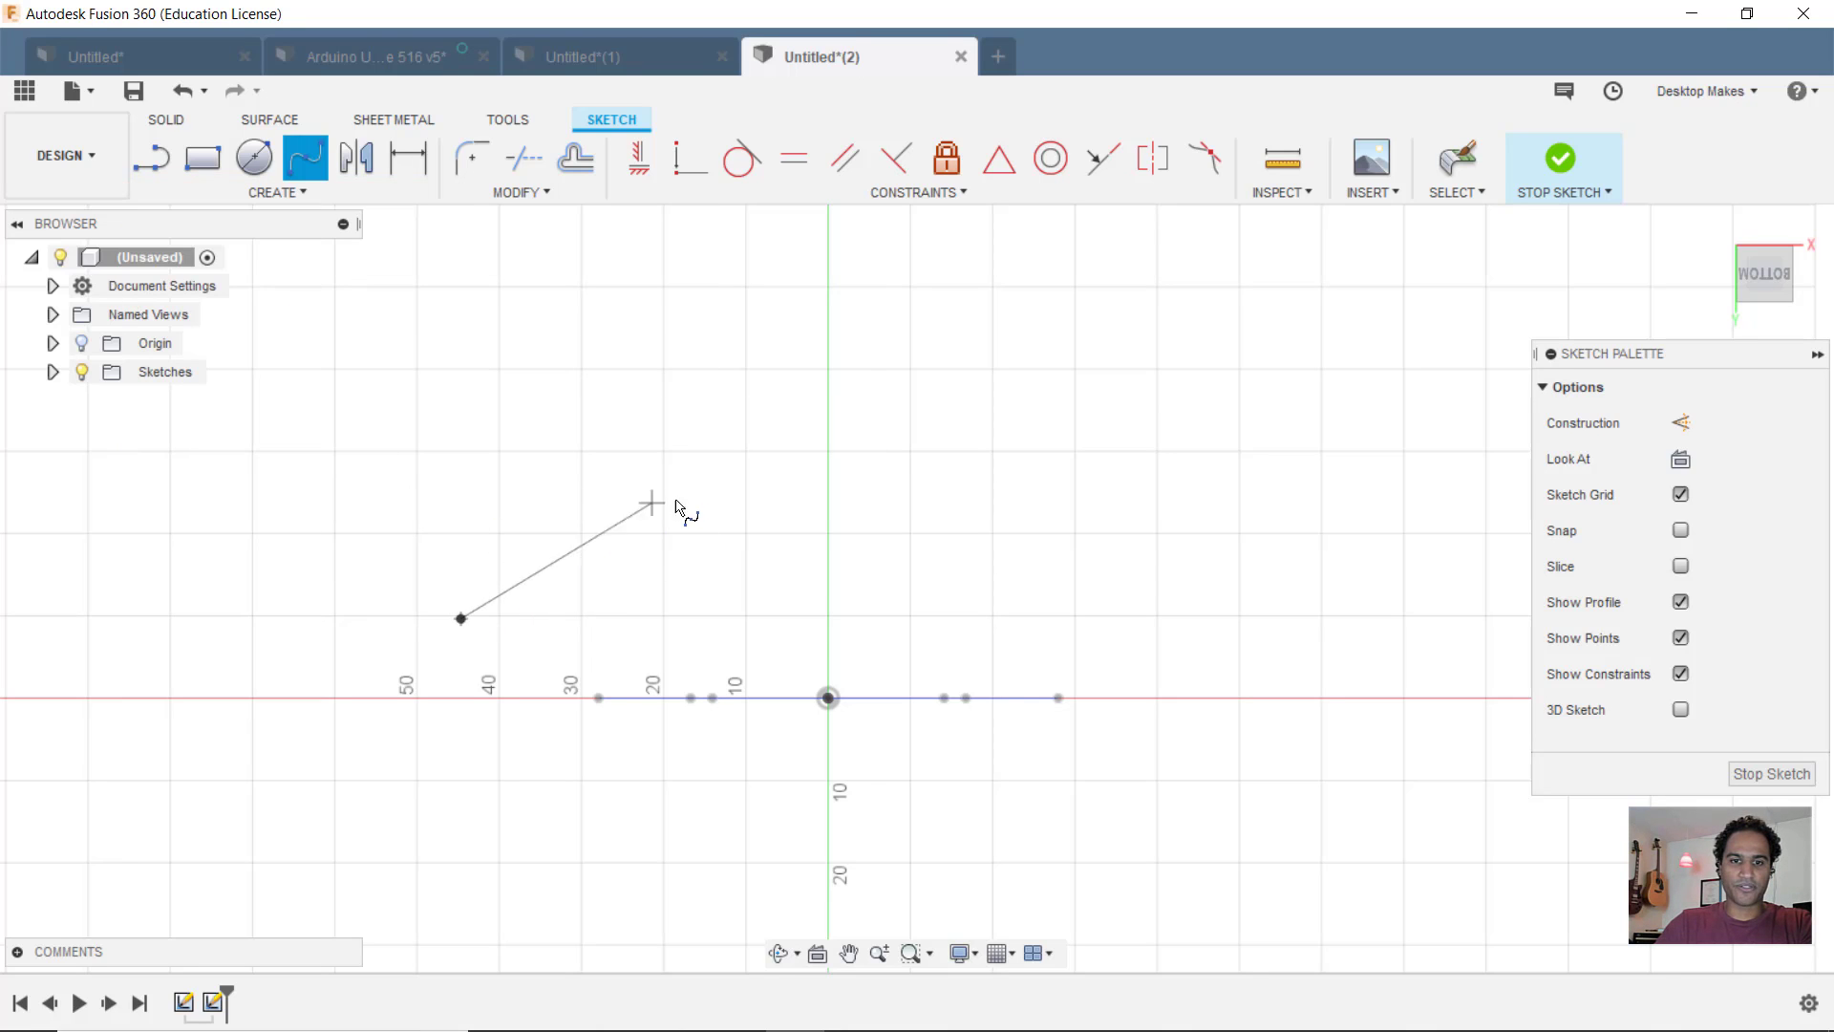
pyautogui.click(683, 498)
pyautogui.click(909, 619)
pyautogui.click(1185, 510)
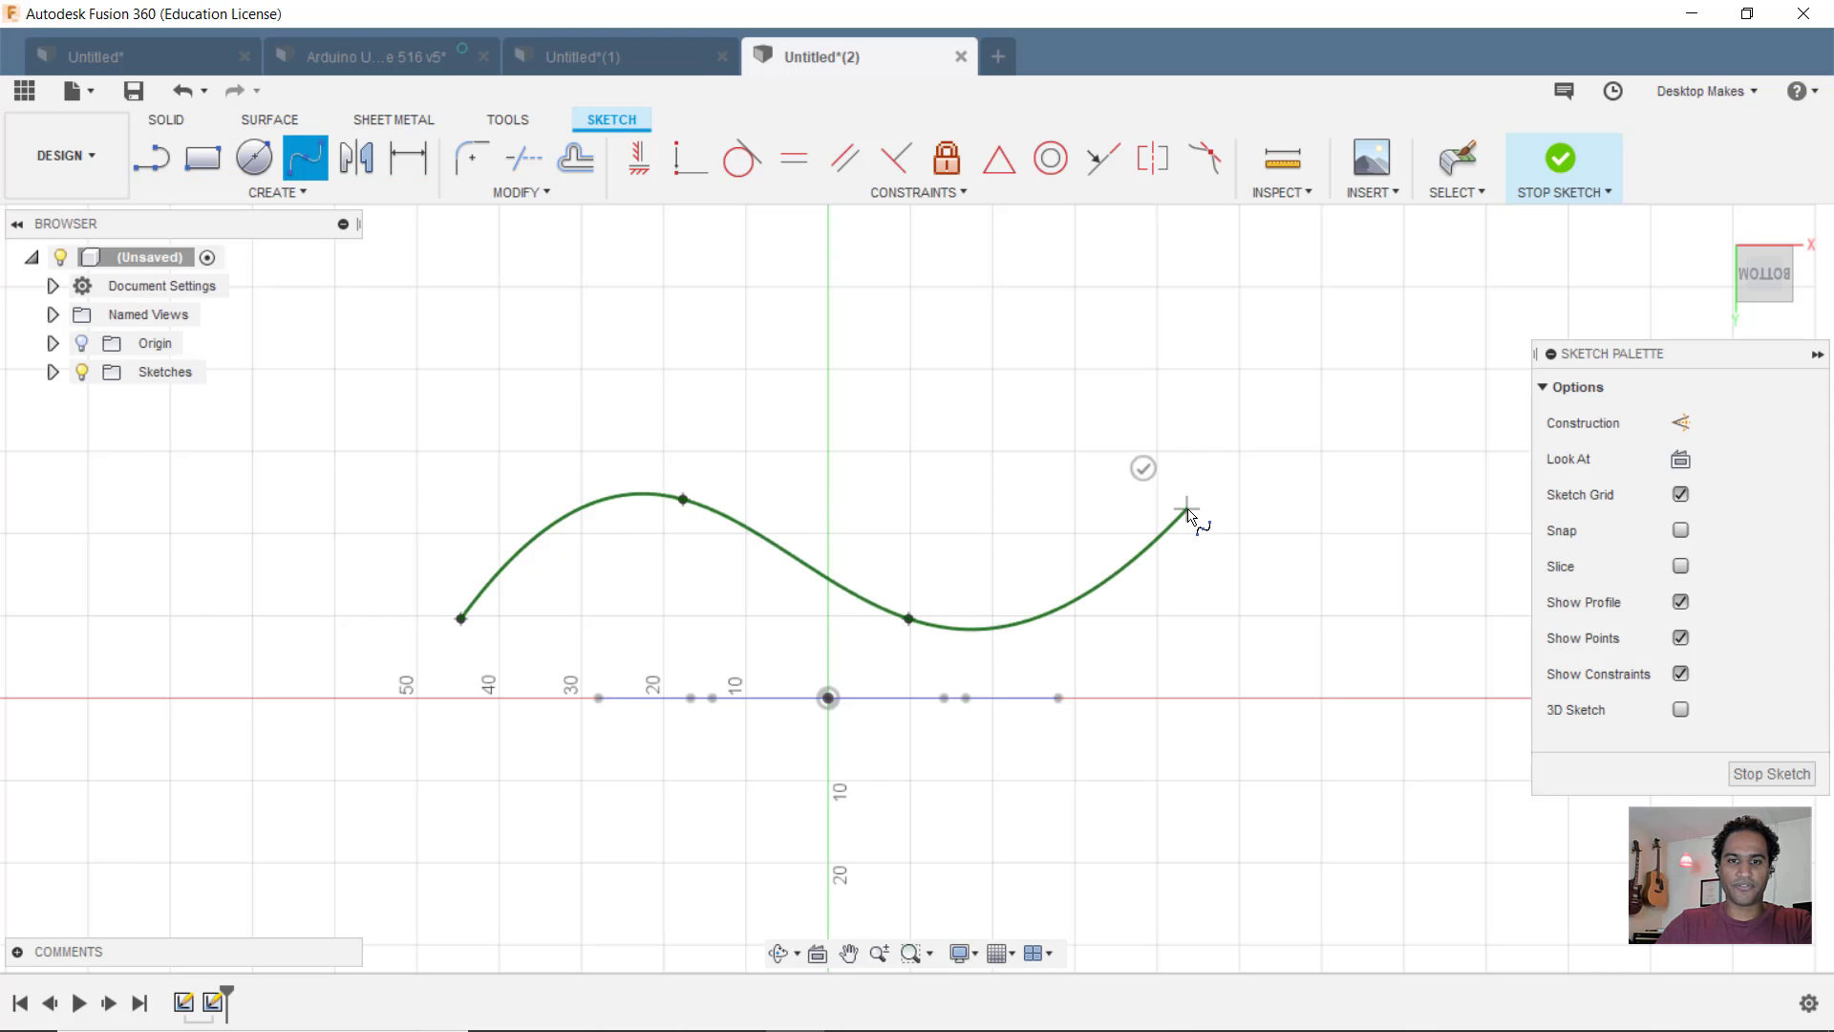
pyautogui.click(1144, 469)
pyautogui.click(1560, 159)
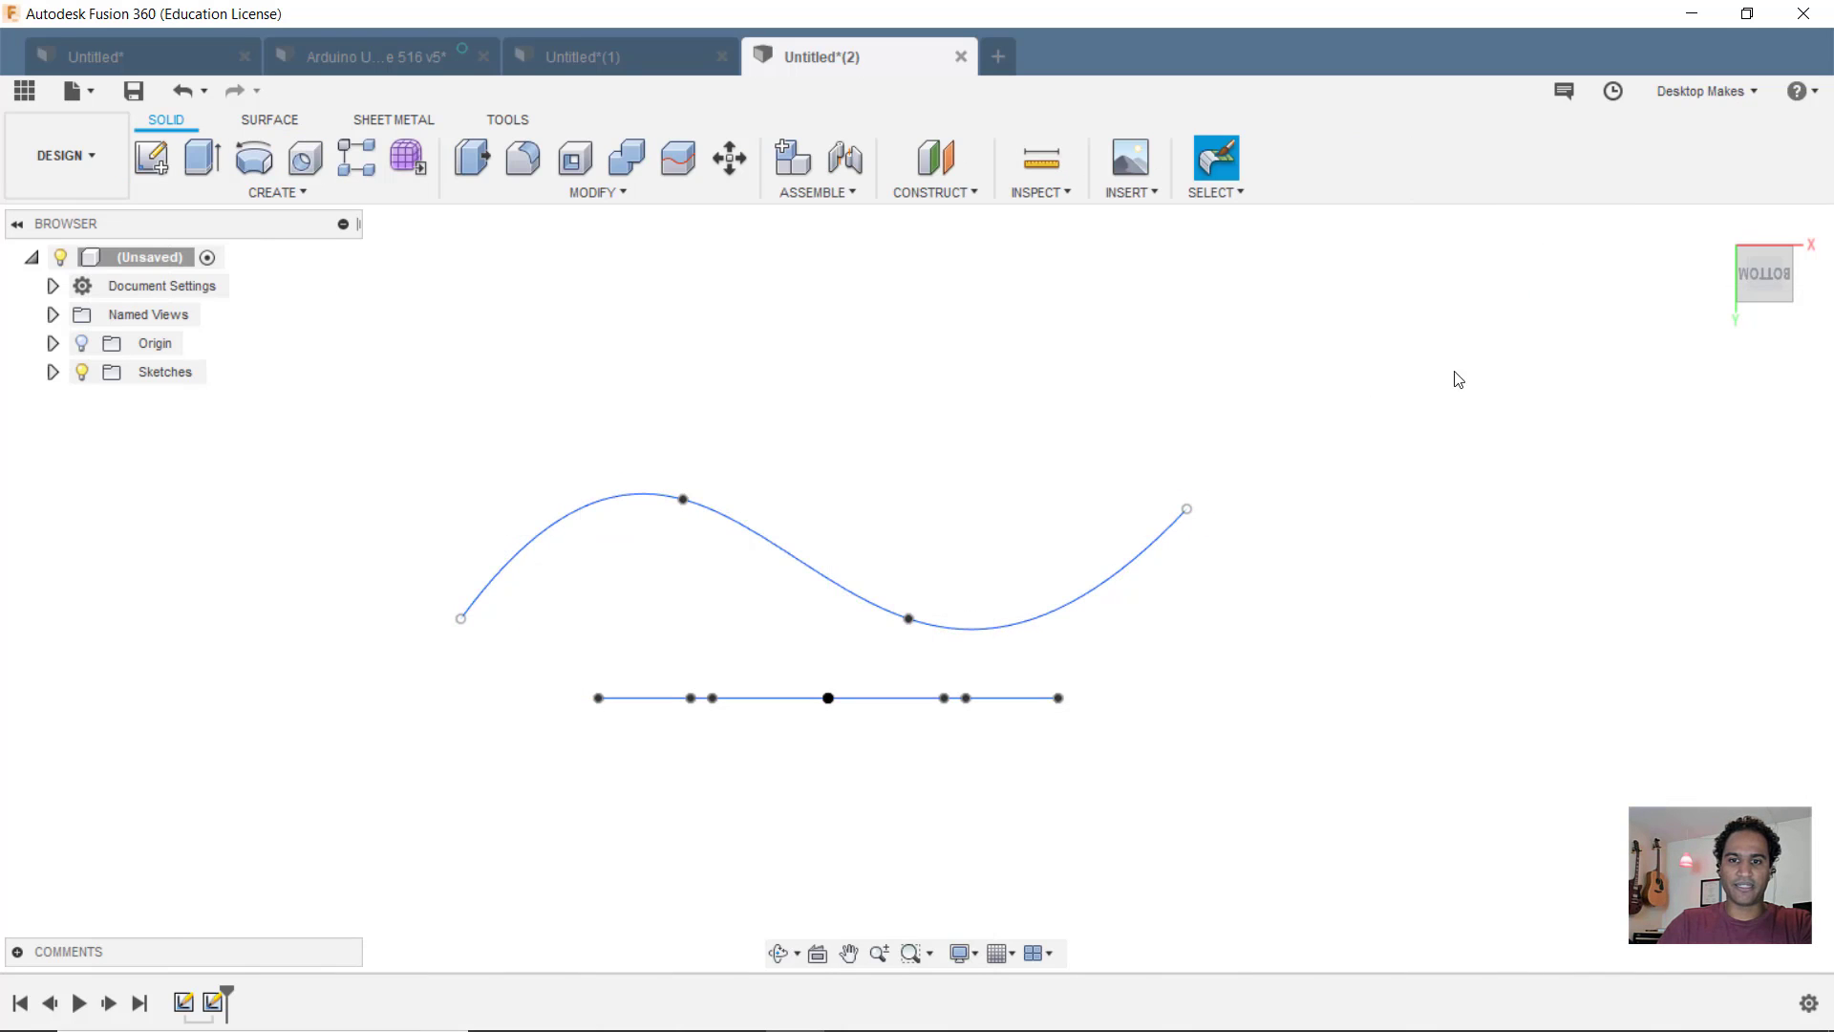
# Step: Surface-extrude the wavy spline 55 mm upward into a curved surface
pyautogui.keyDown('shift'); pyautogui.moveTo(1339, 540); pyautogui.dragTo(1185, 654, button='middle'); pyautogui.keyUp('shift')
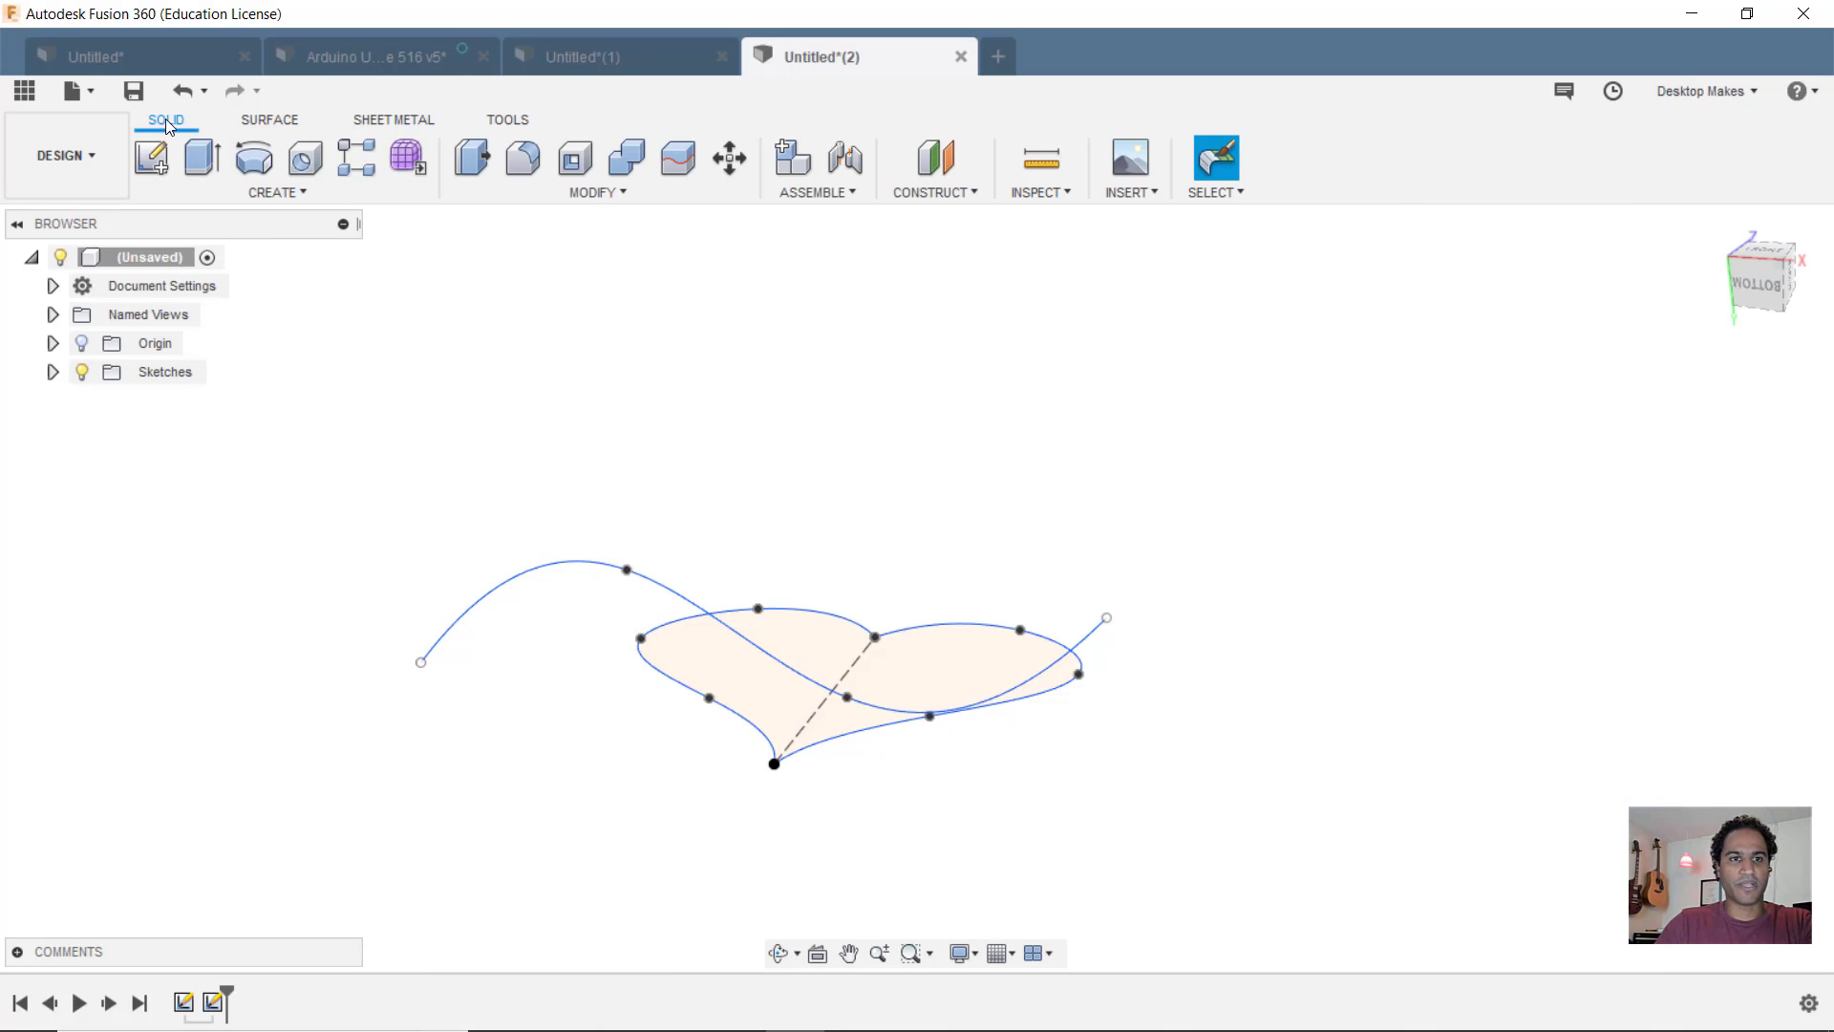
pyautogui.click(271, 121)
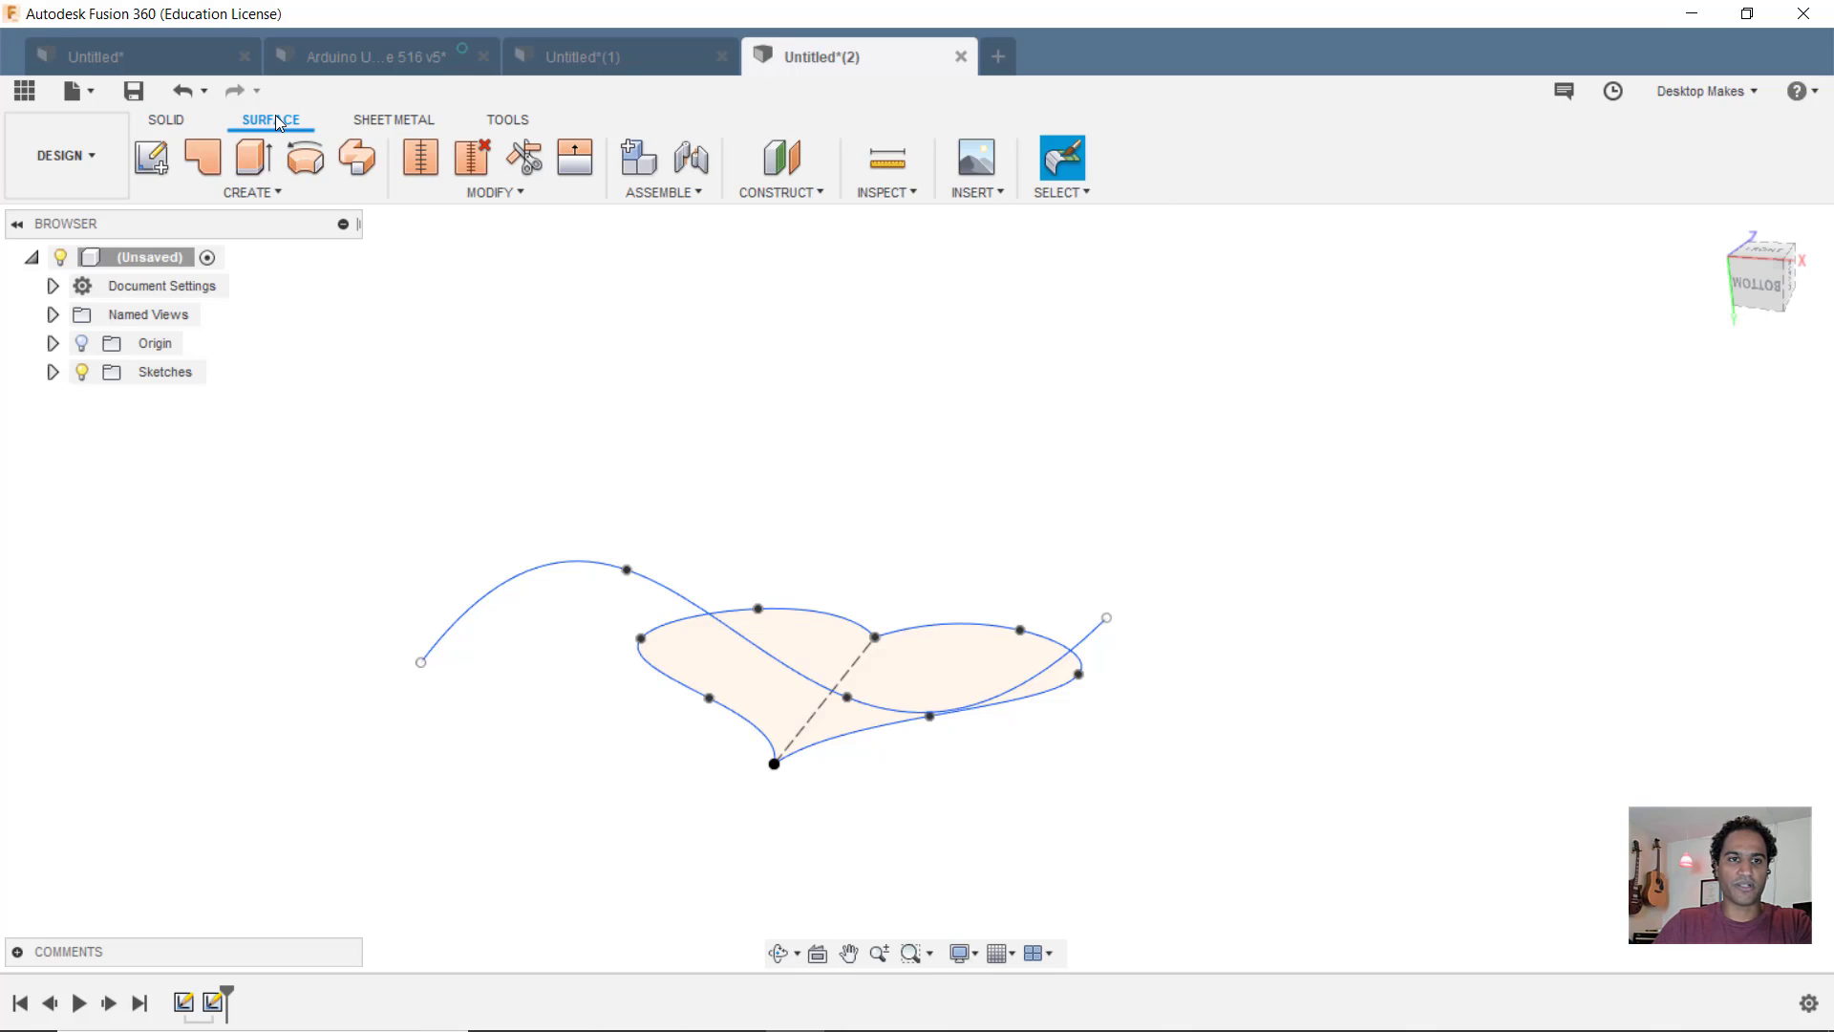
pyautogui.click(276, 192)
pyautogui.click(215, 310)
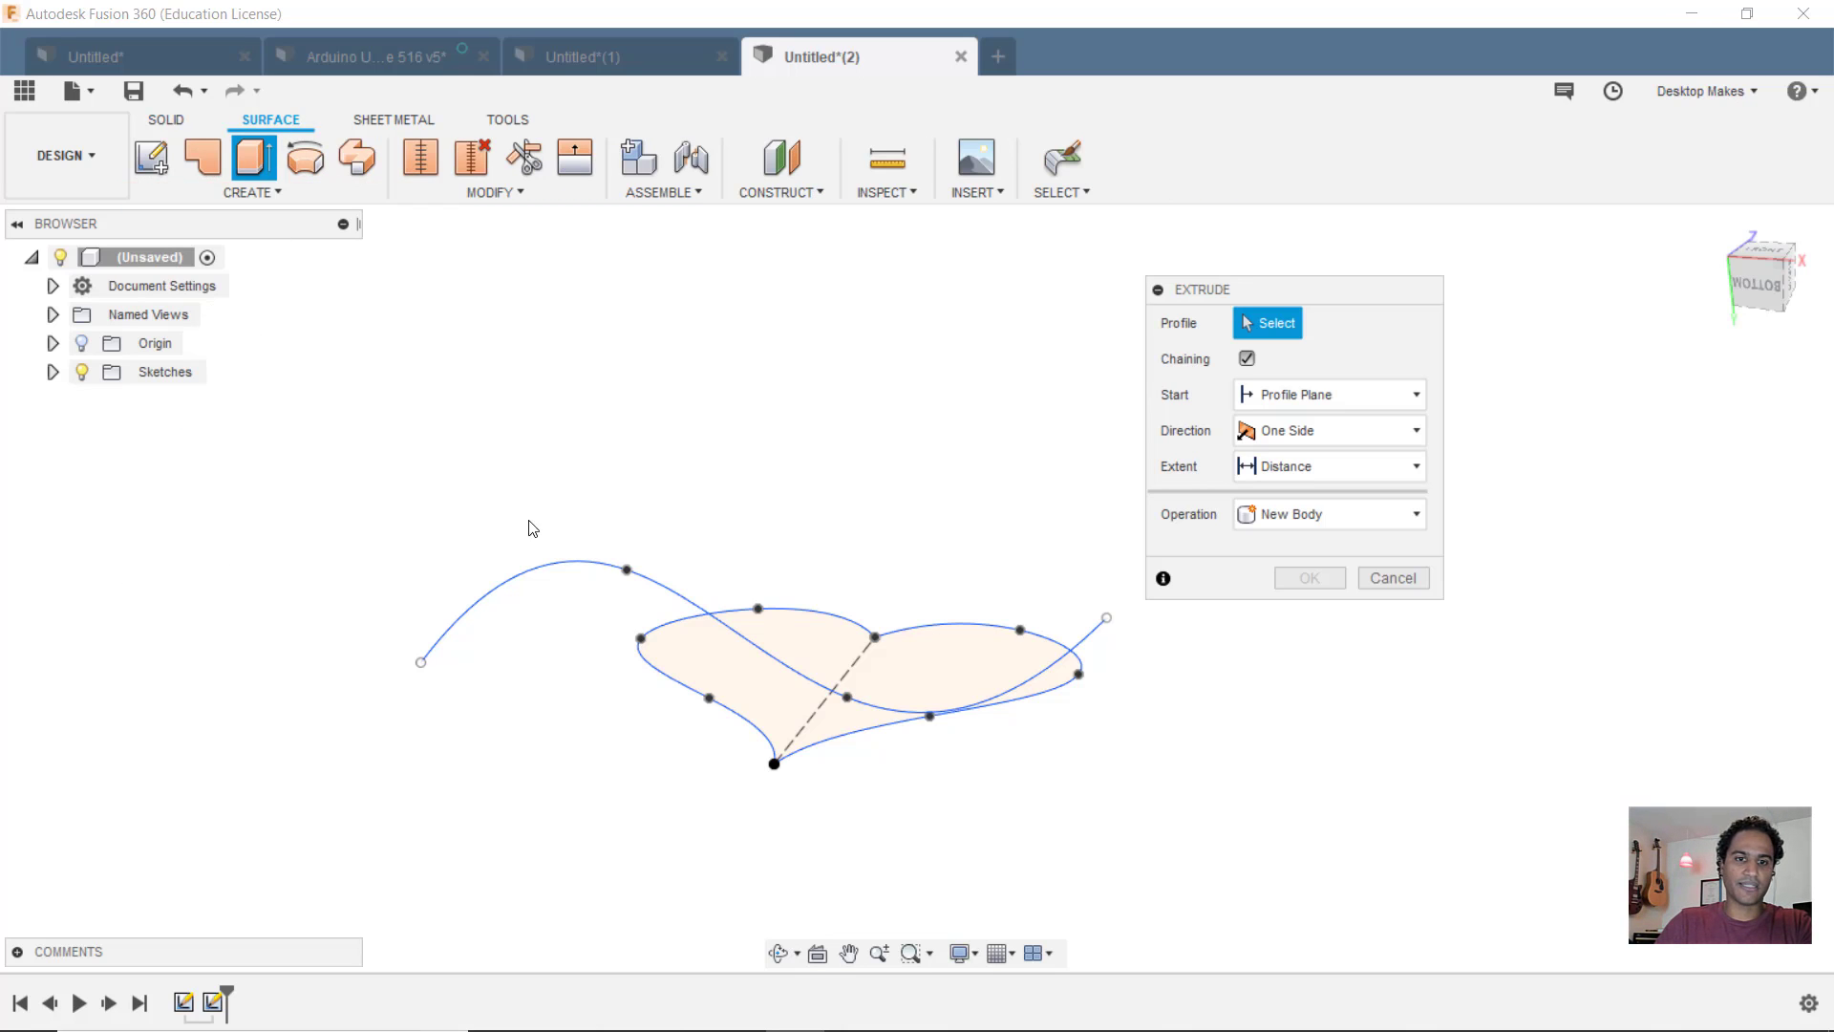
pyautogui.click(559, 570)
pyautogui.keyDown('shift'); pyautogui.moveTo(783, 503); pyautogui.dragTo(1755, 324, button='middle'); pyautogui.keyUp('shift')
pyautogui.click(1764, 263)
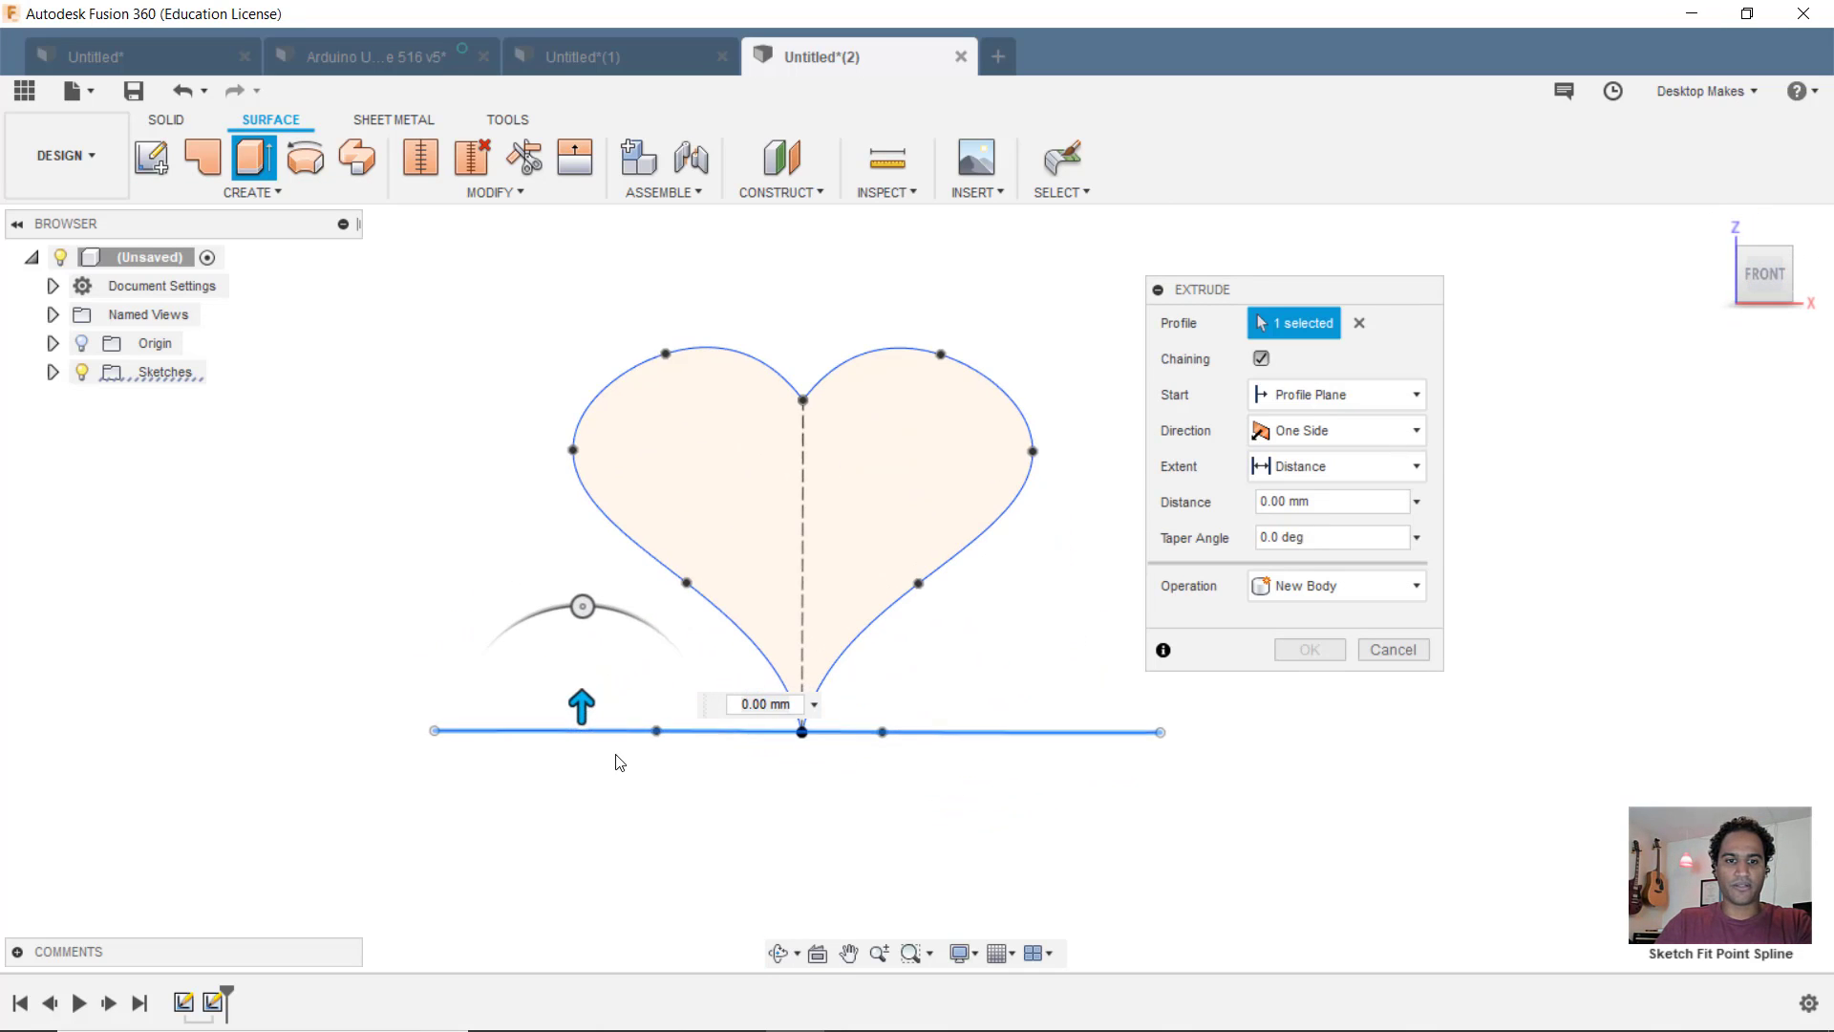
pyautogui.moveTo(583, 712); pyautogui.dragTo(582, 254)
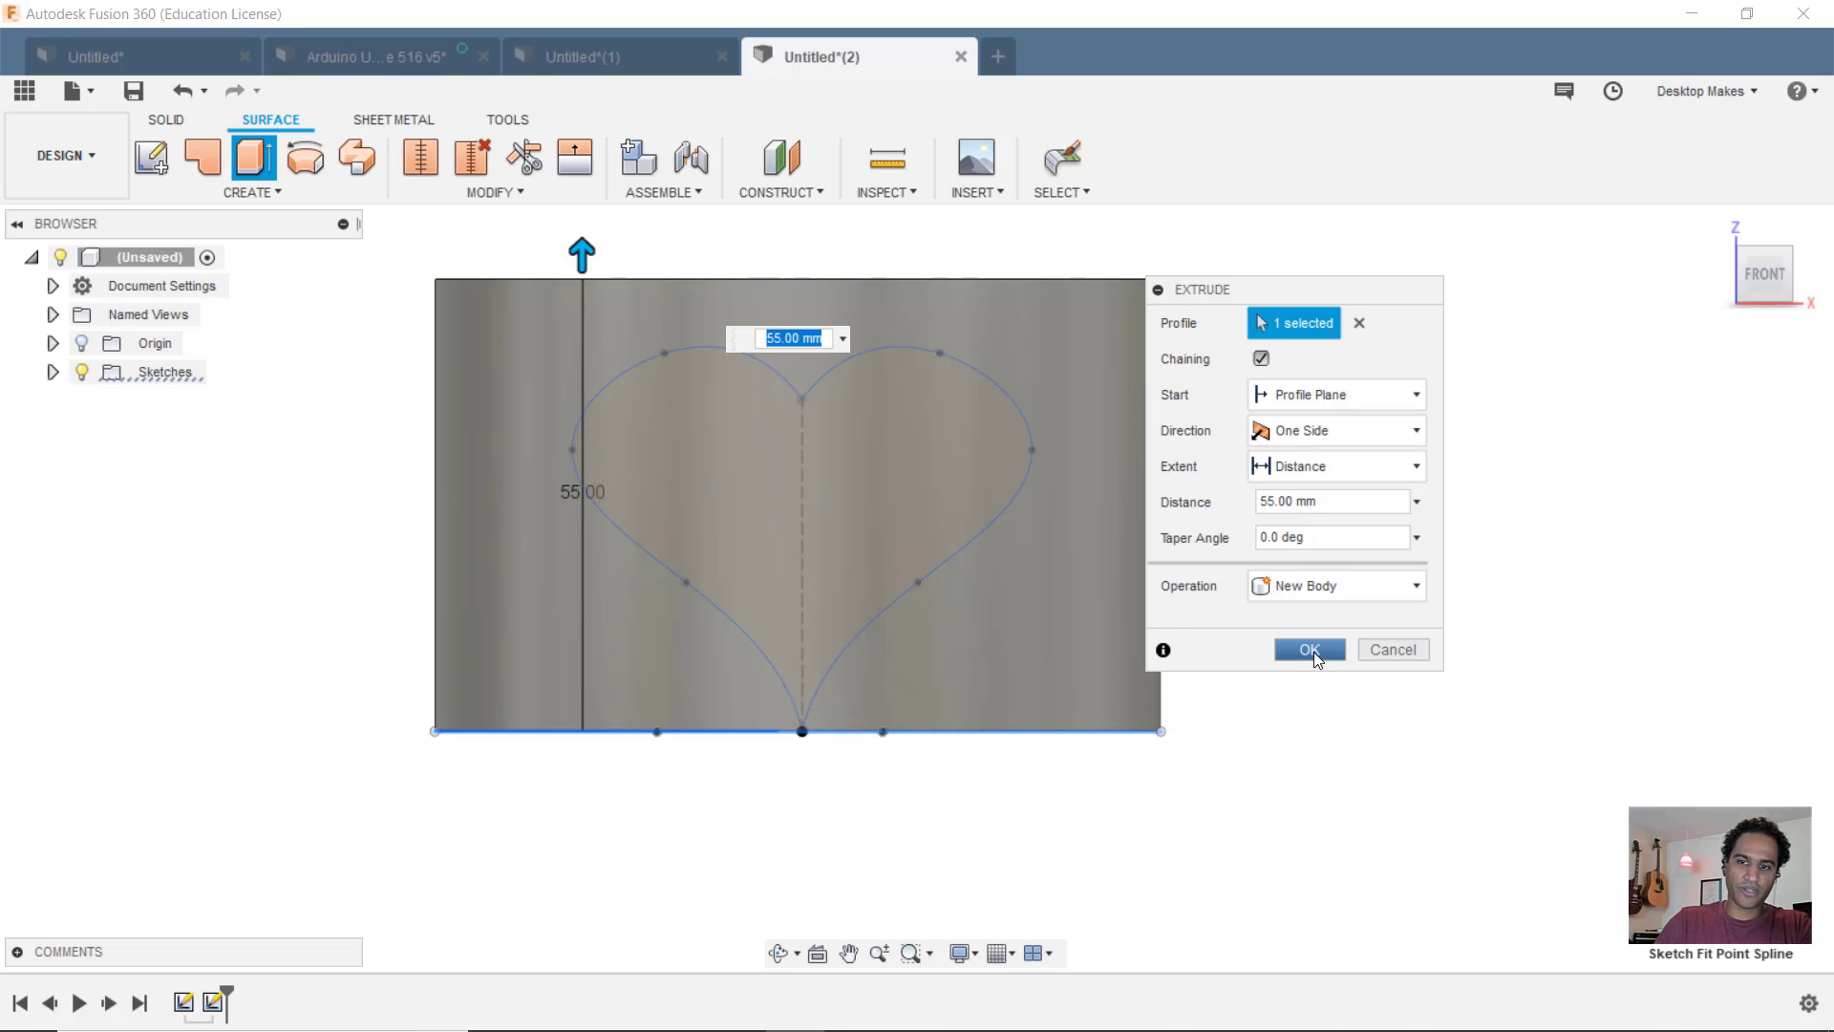
pyautogui.click(1310, 650)
pyautogui.keyDown('shift'); pyautogui.moveTo(1347, 736); pyautogui.dragTo(1340, 696, button='middle'); pyautogui.keyUp('shift')
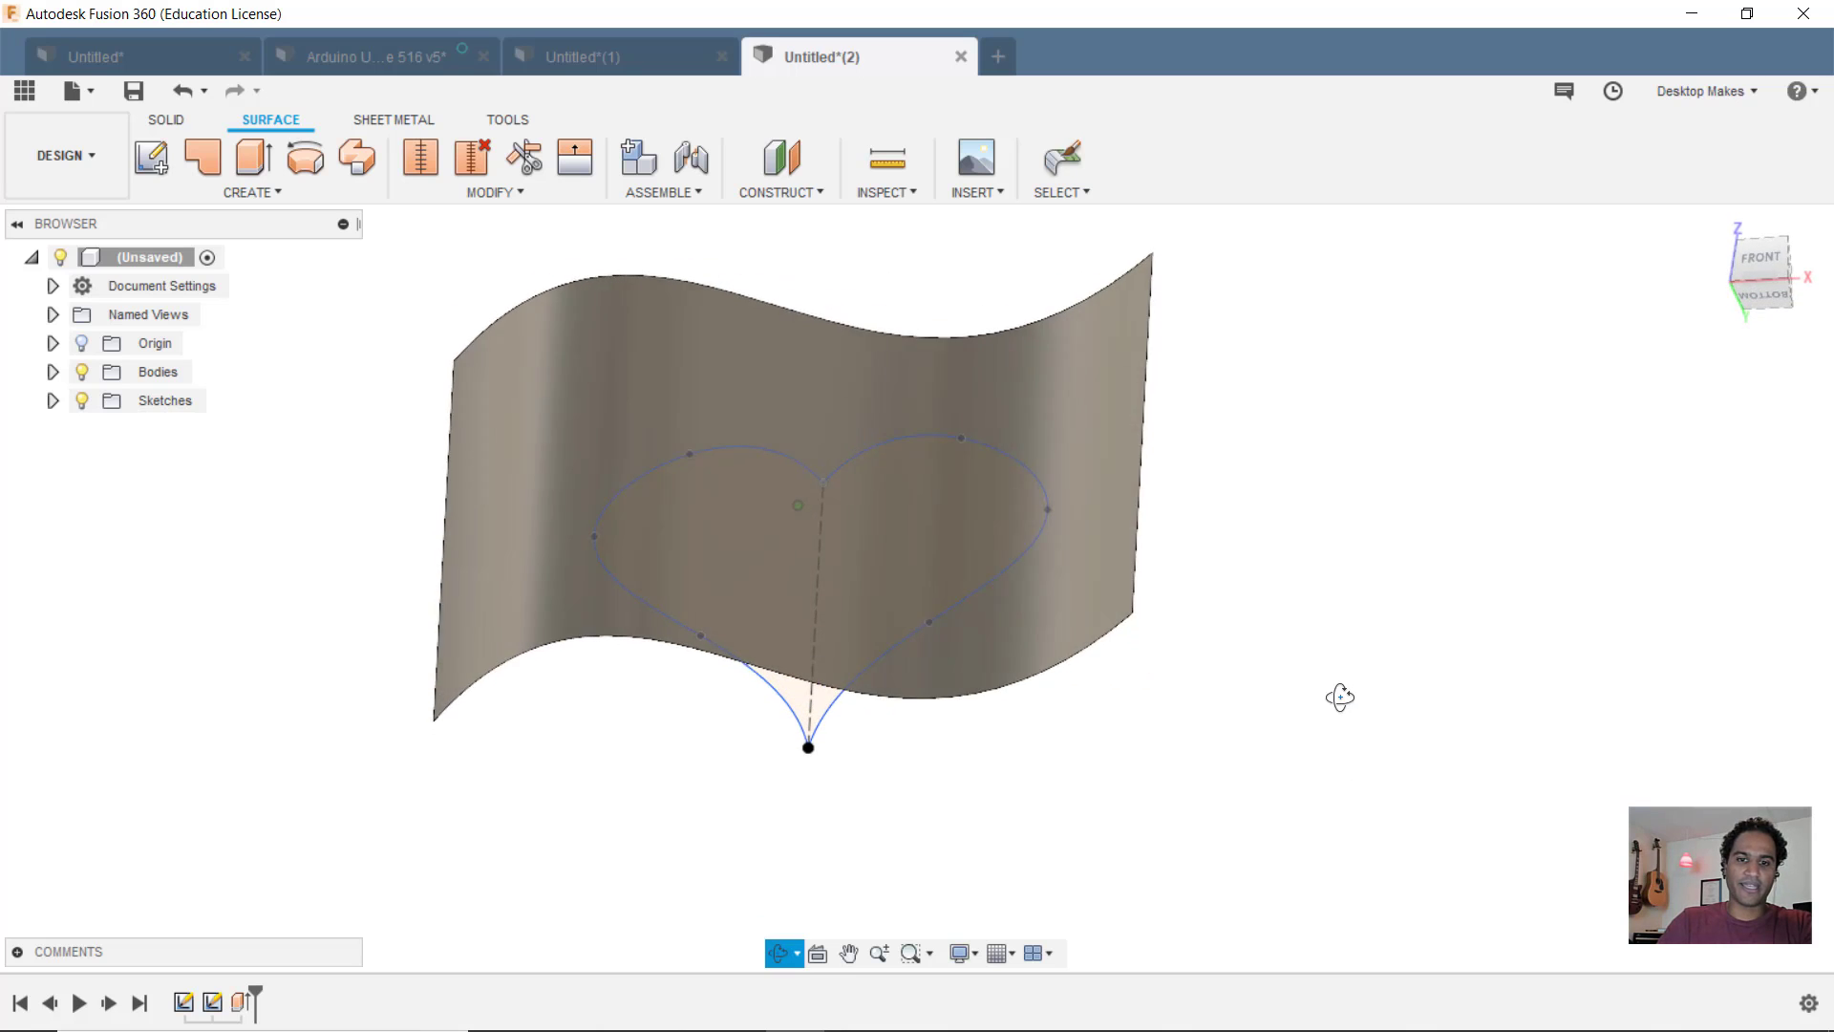
pyautogui.press('Escape')
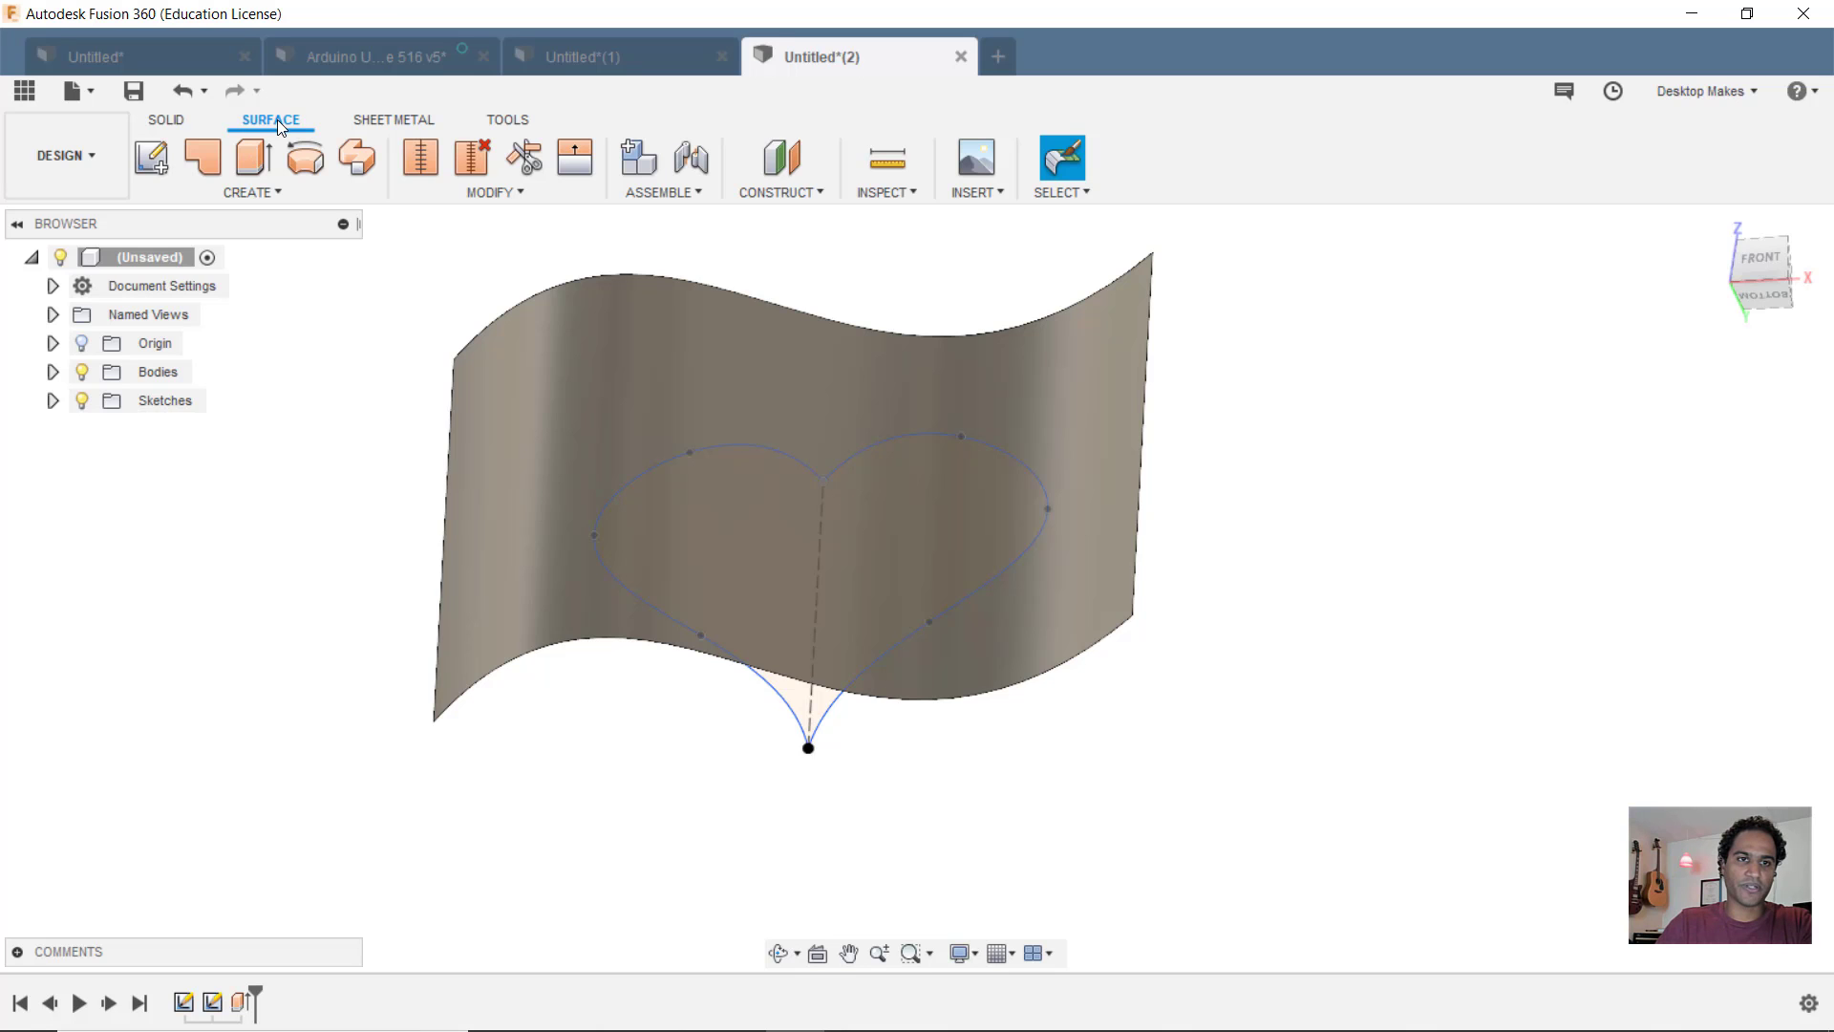
# Step: Extrude the heart profile -5 mm, starting from the wavy surface, into a new solid body
pyautogui.click(164, 120)
pyautogui.keyDown('shift'); pyautogui.moveTo(471, 560); pyautogui.dragTo(471, 500, button='middle'); pyautogui.keyUp('shift')
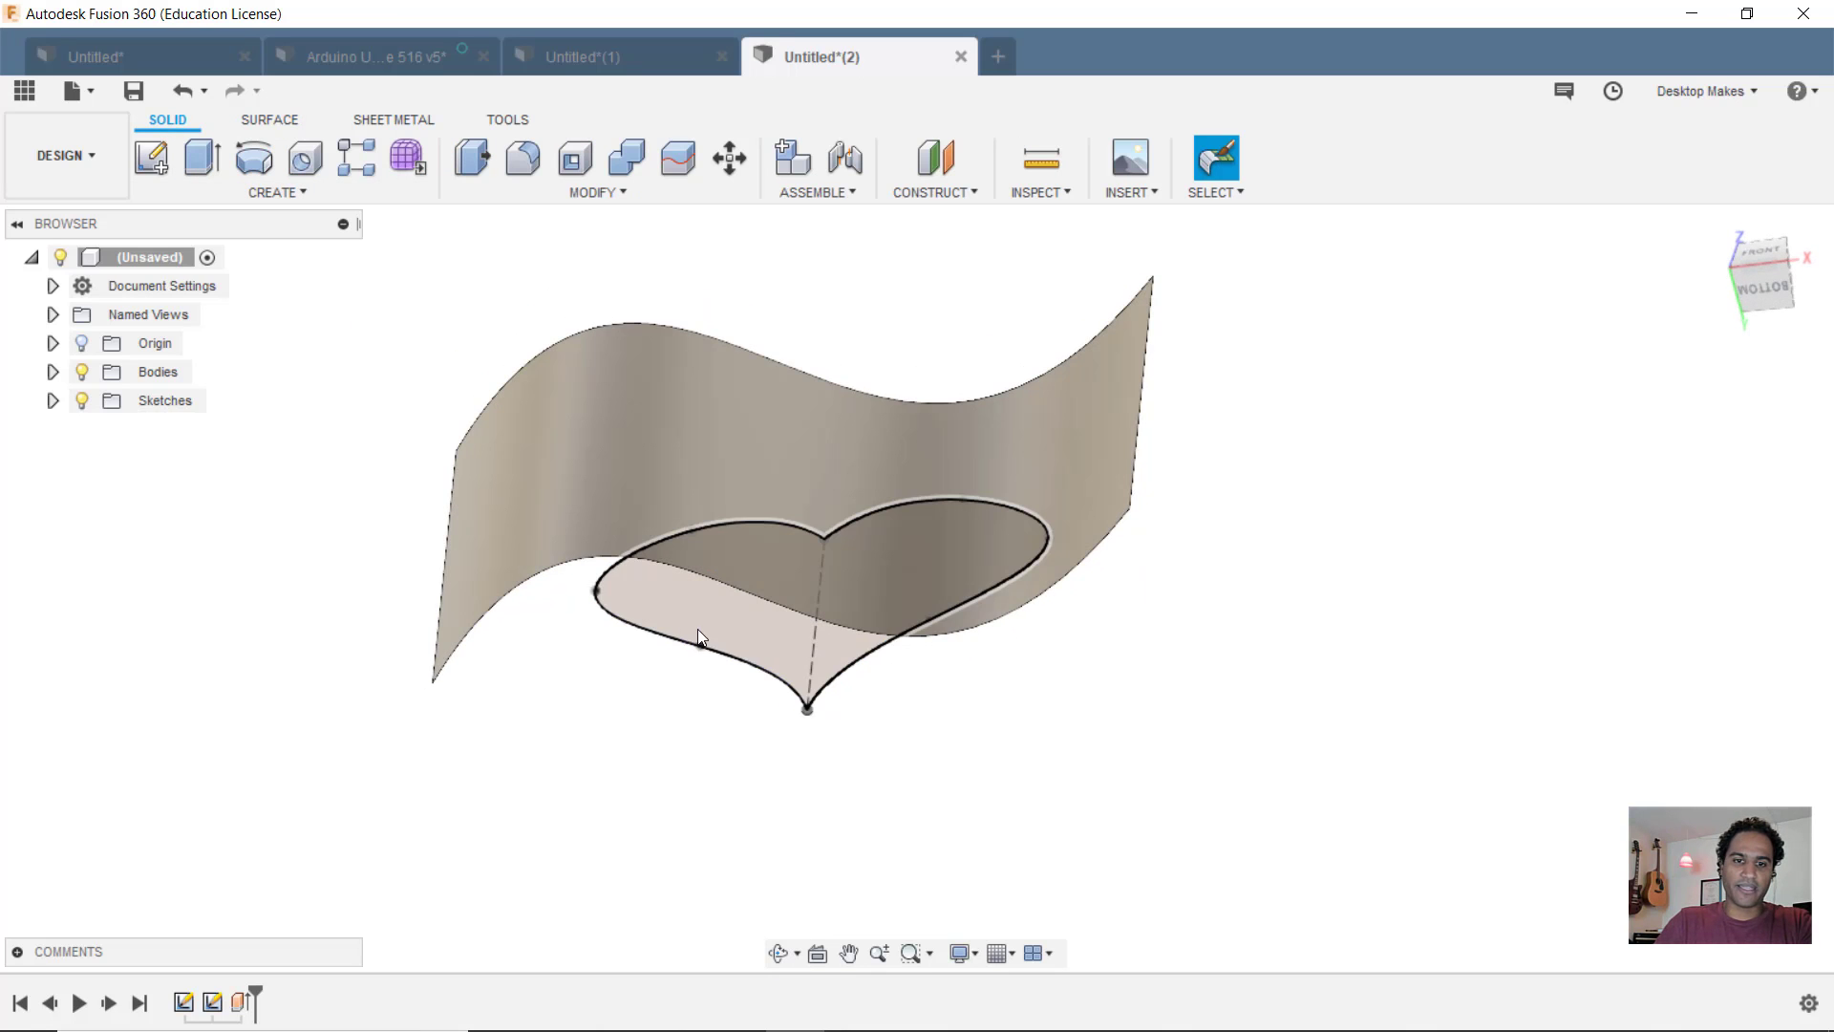
pyautogui.press('e')
pyautogui.click(730, 628)
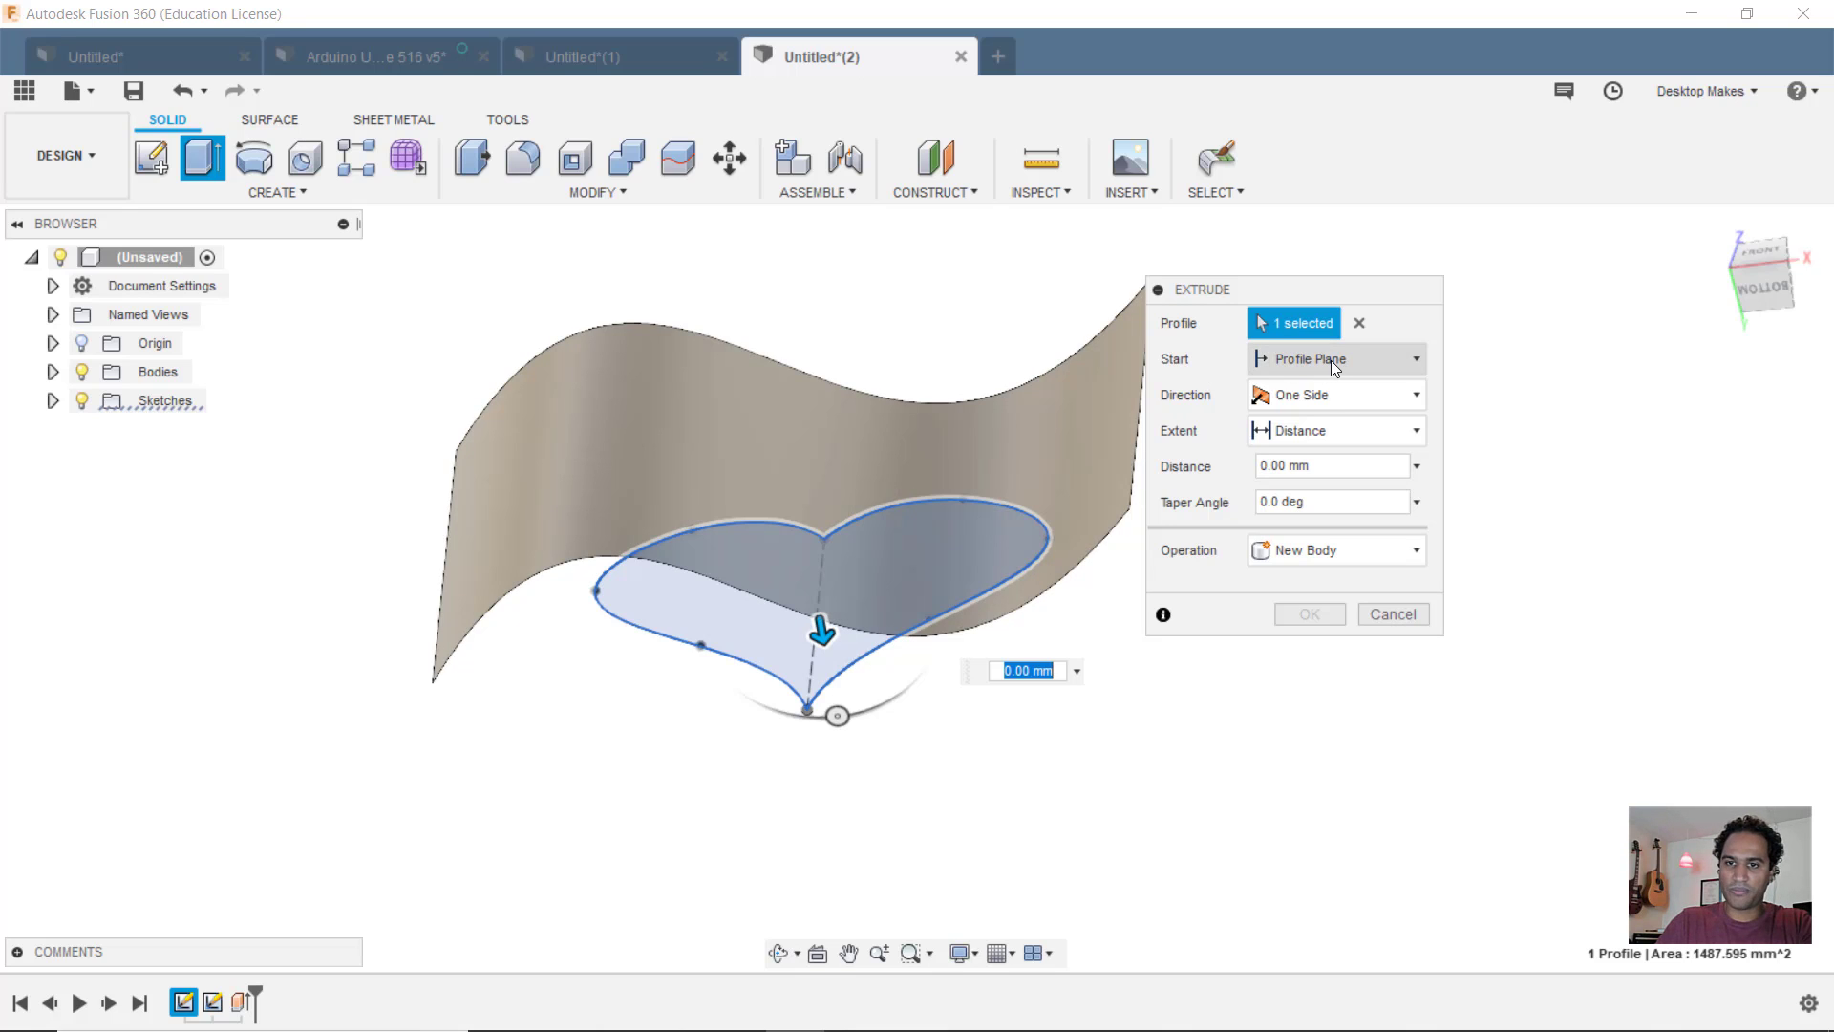
pyautogui.click(1331, 360)
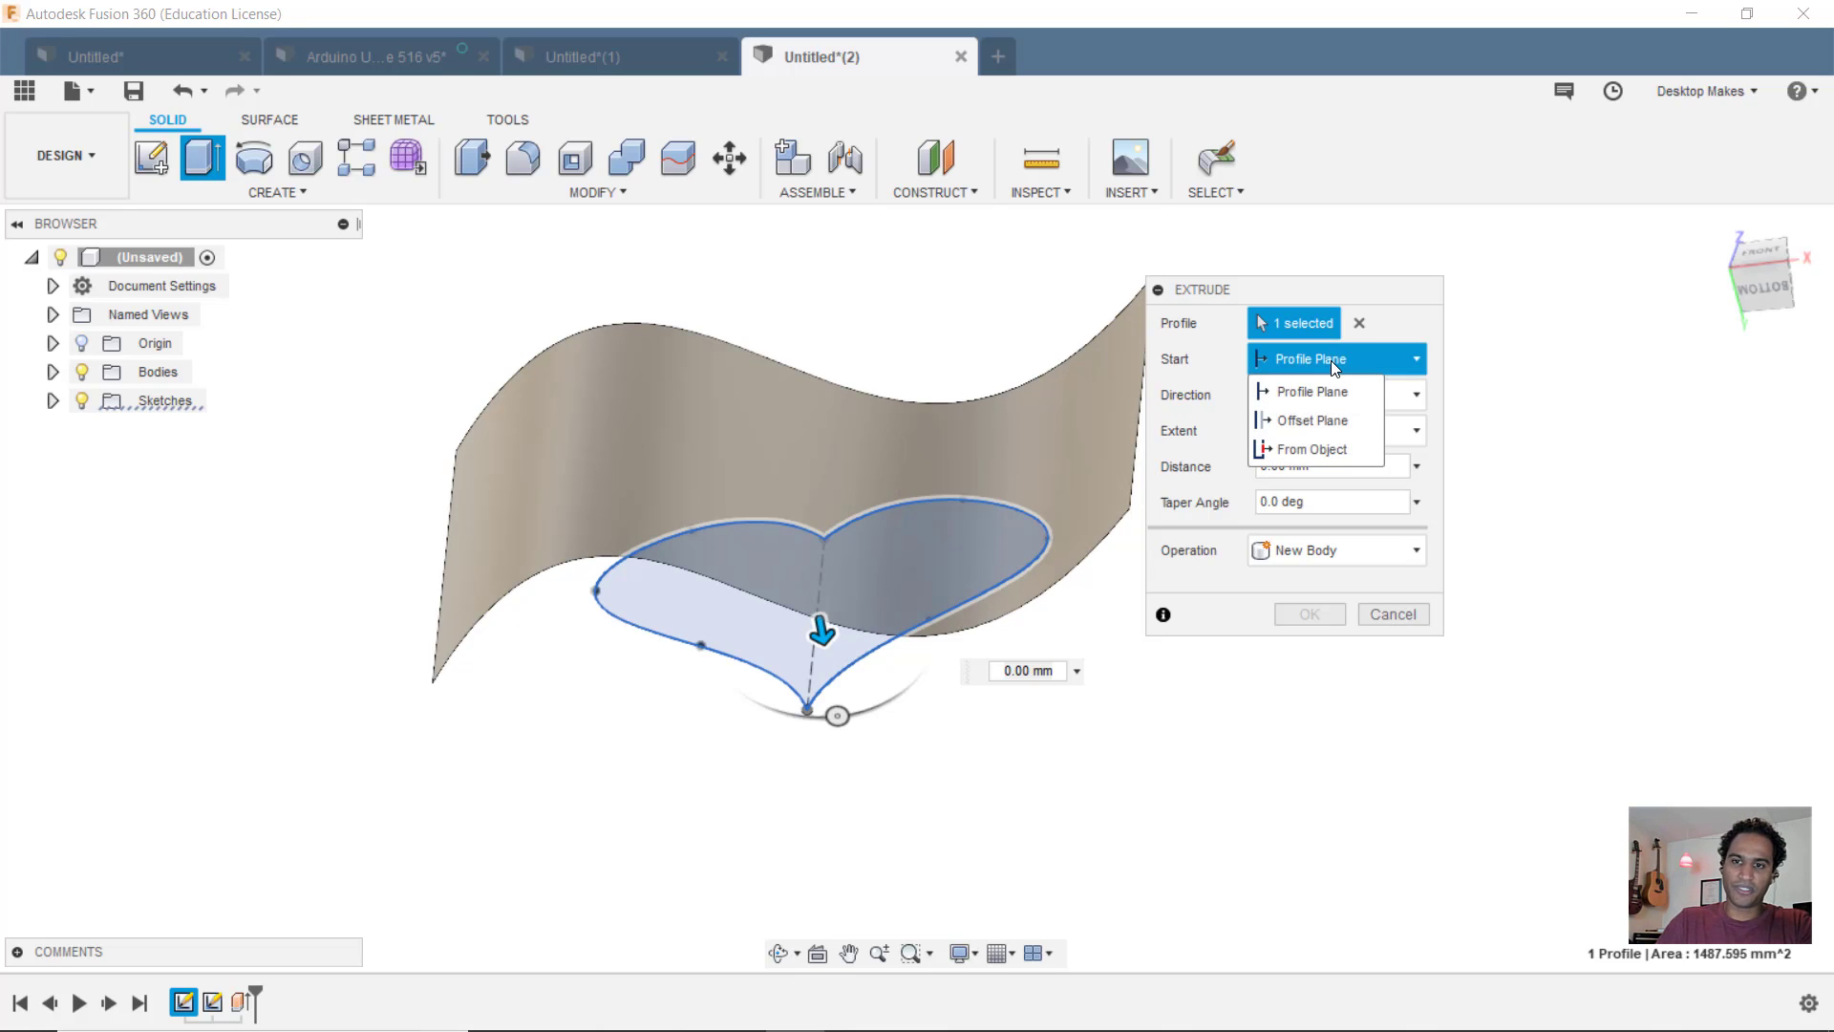
pyautogui.click(1322, 450)
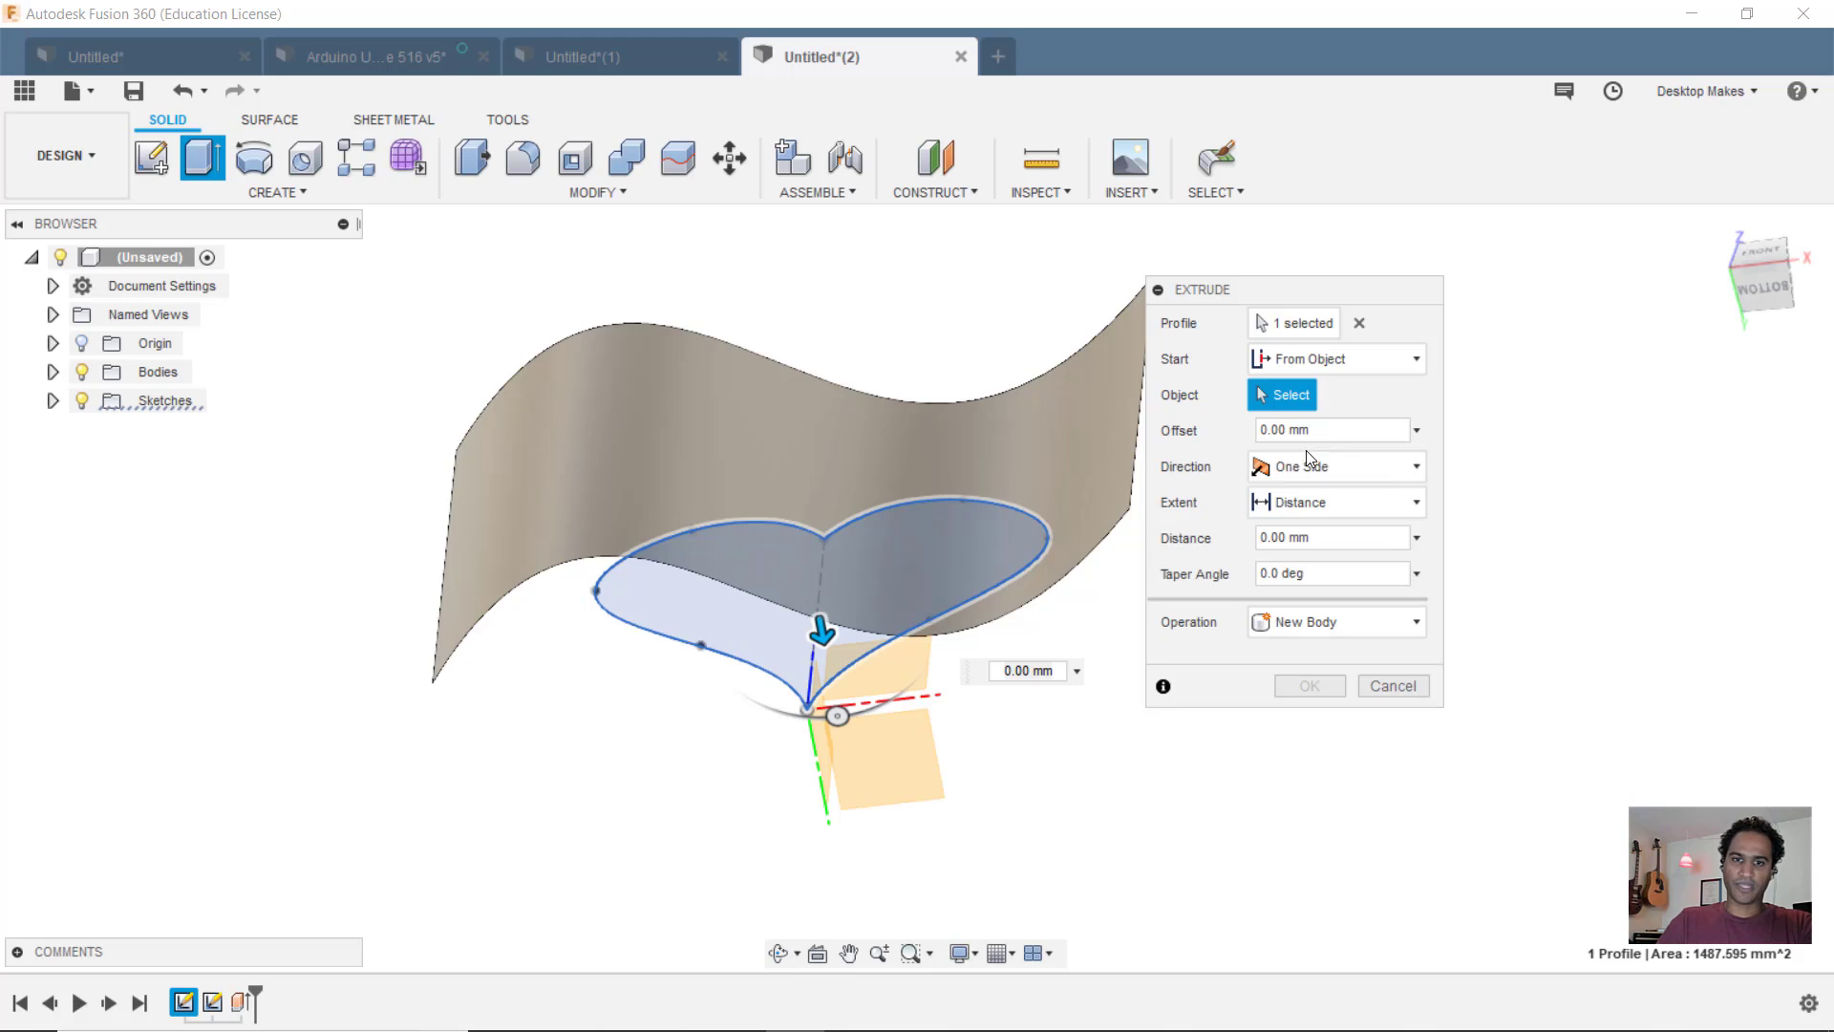
pyautogui.click(846, 453)
pyautogui.keyDown('shift'); pyautogui.moveTo(846, 453); pyautogui.dragTo(693, 546, button='middle'); pyautogui.keyUp('shift')
pyautogui.moveTo(810, 517); pyautogui.dragTo(815, 480)
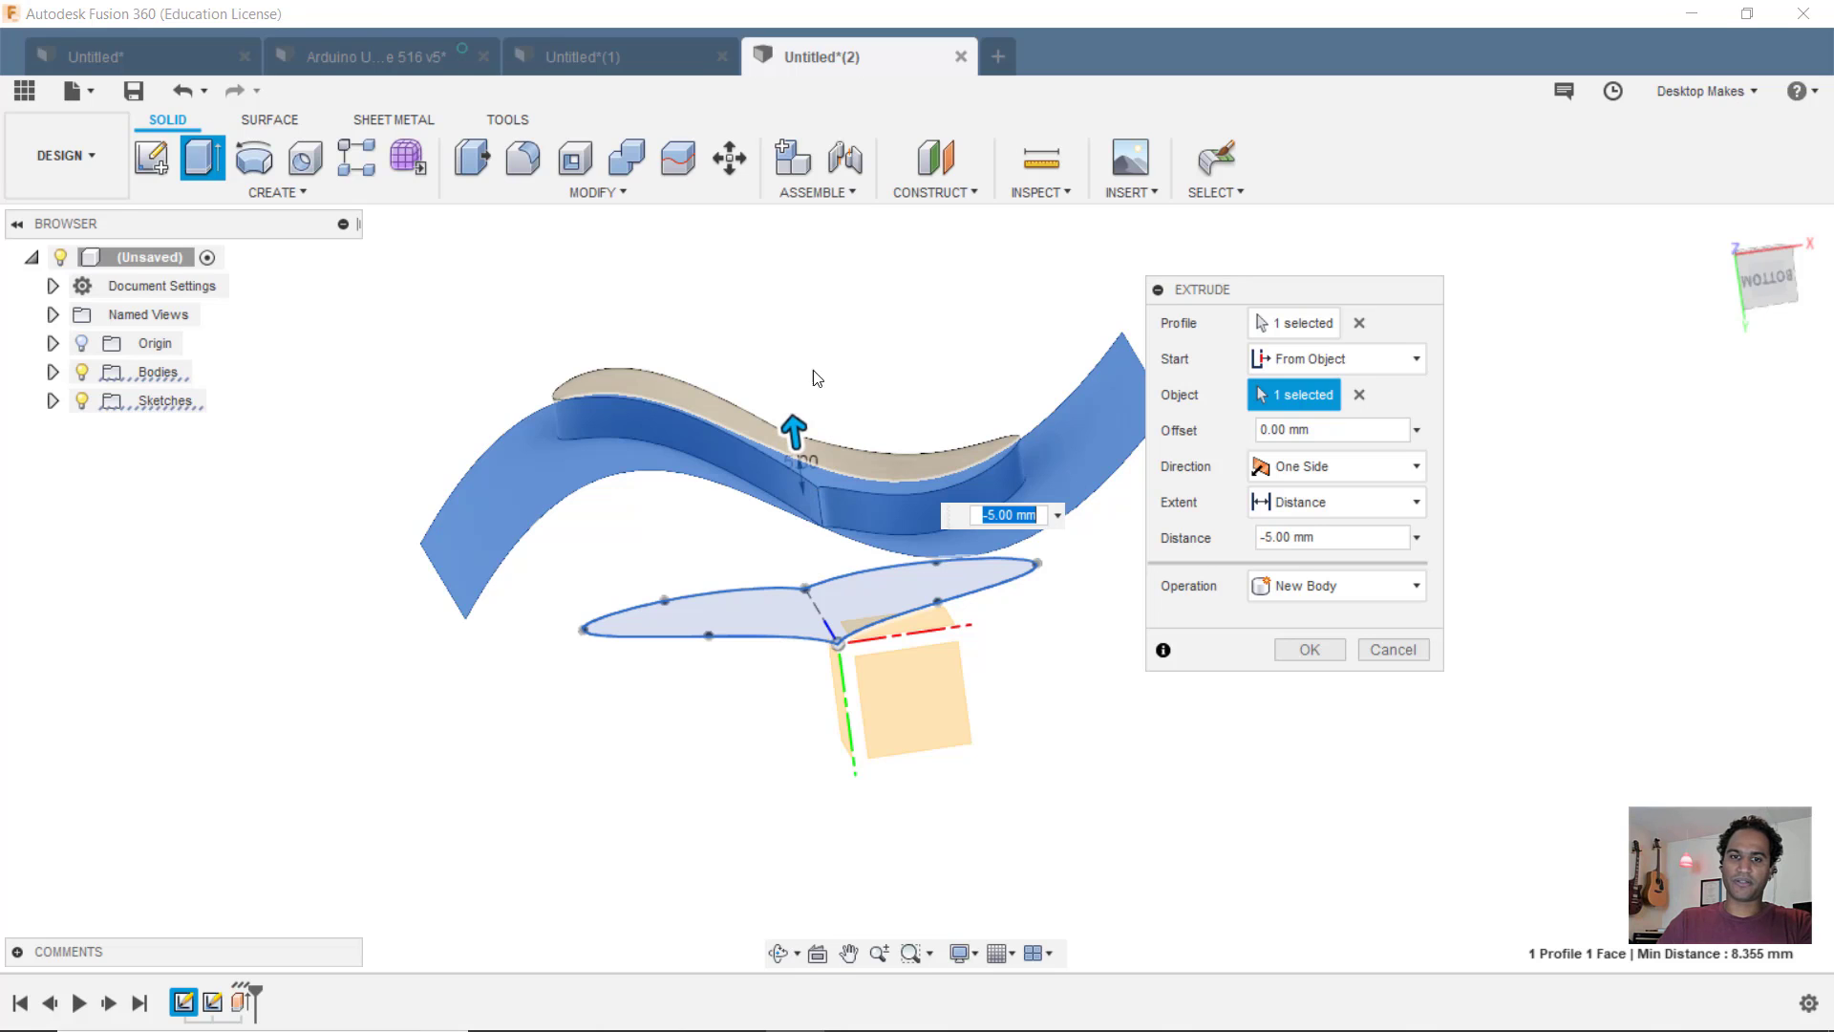
pyautogui.click(1310, 649)
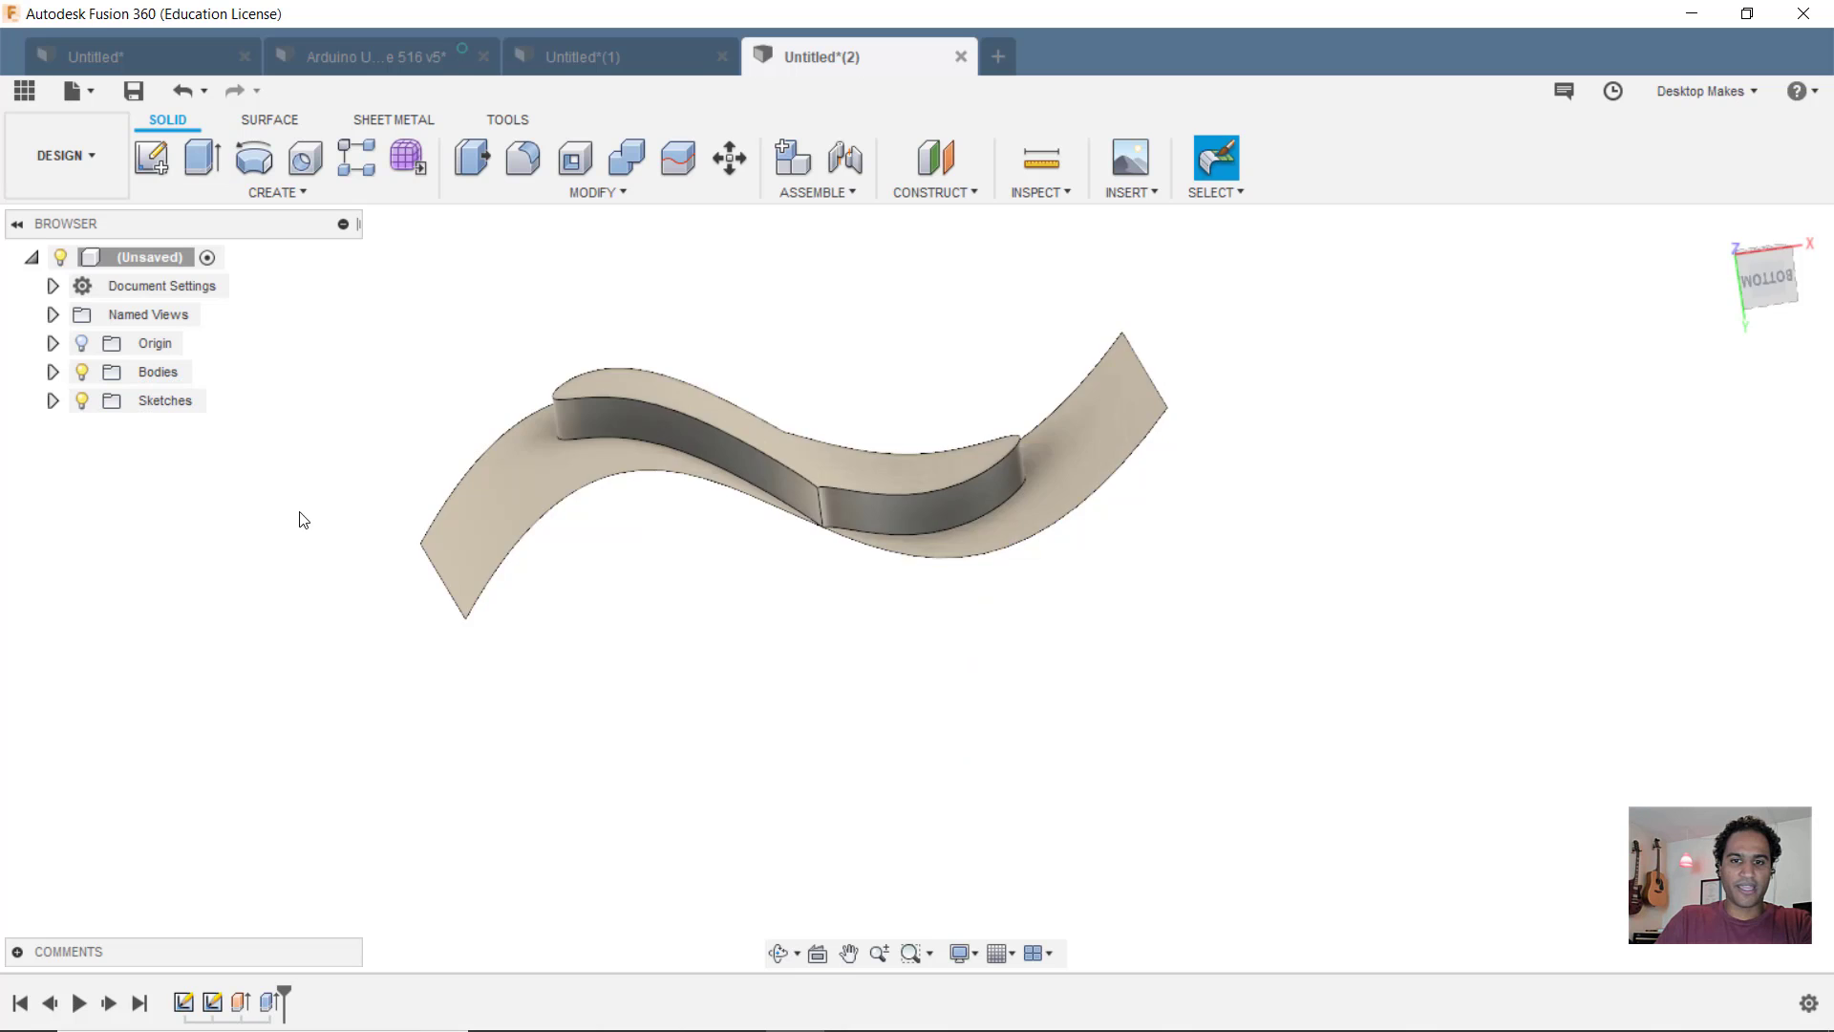
pyautogui.keyDown('shift'); pyautogui.moveTo(303, 520); pyautogui.dragTo(493, 380, button='middle'); pyautogui.keyUp('shift')
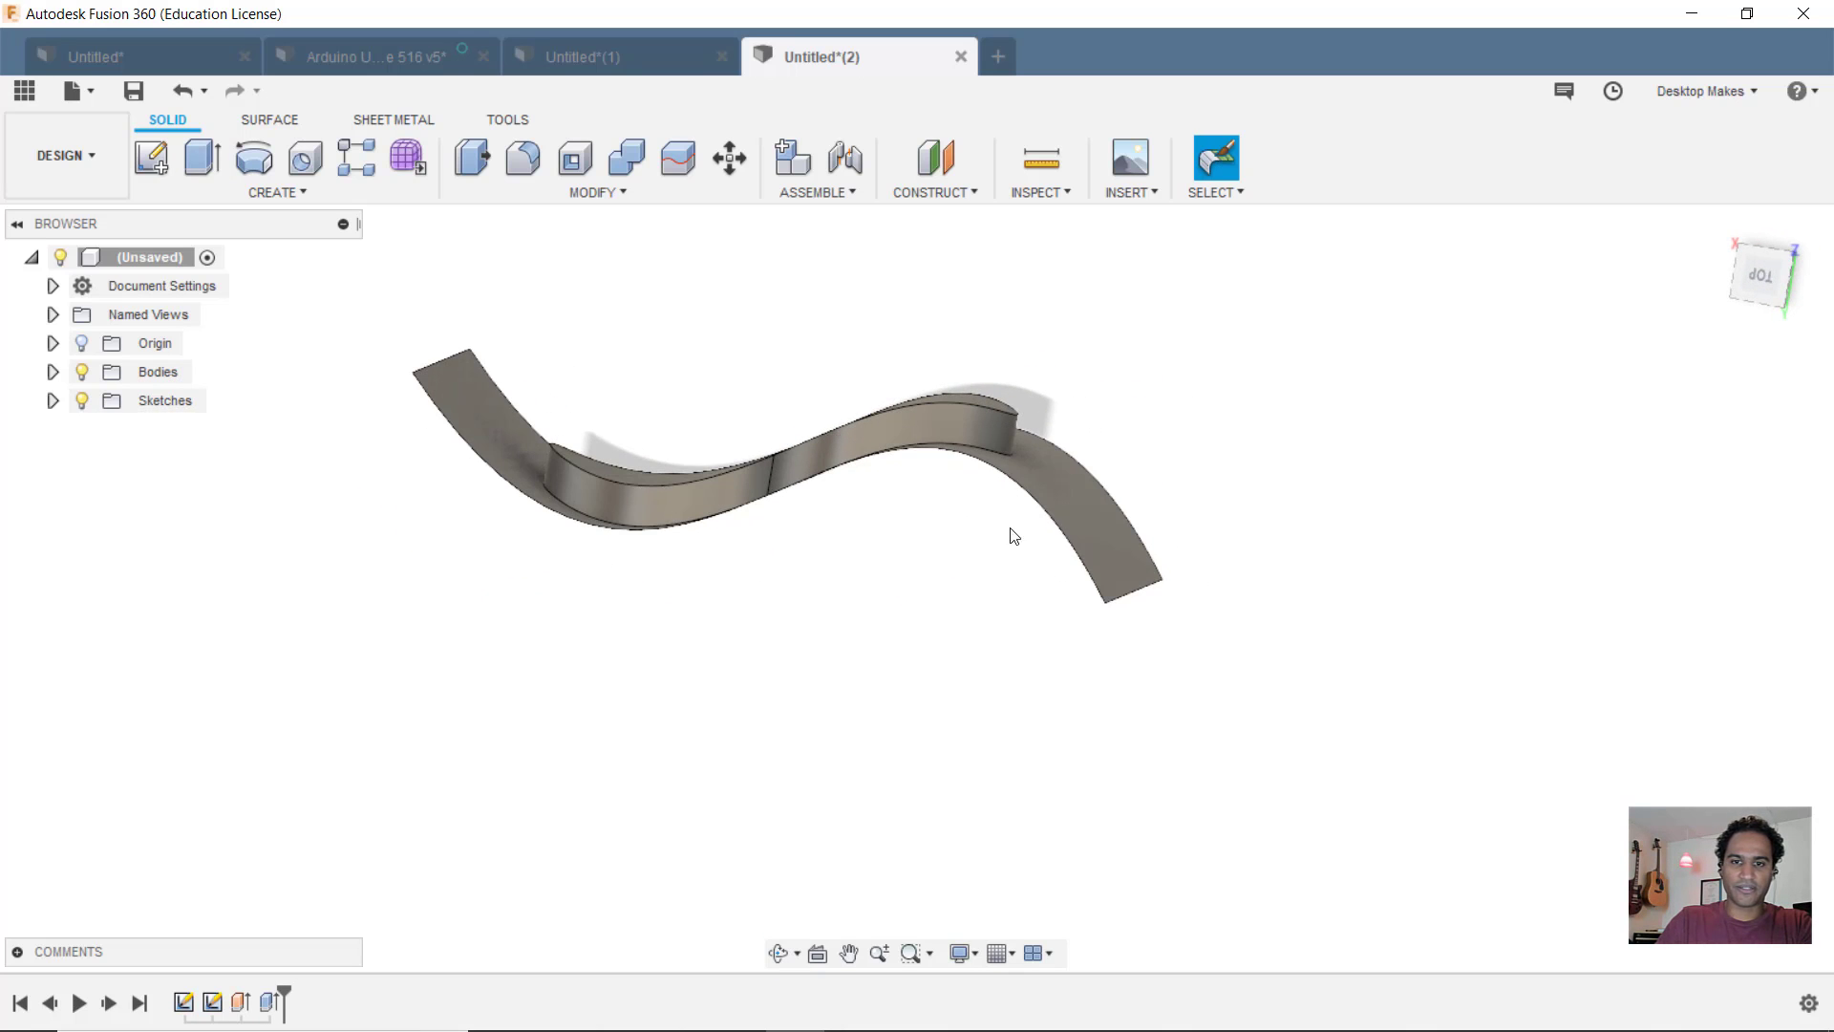
# Step: Hide the wavy surface body Body1 (1)
pyautogui.click(54, 372)
pyautogui.click(110, 403)
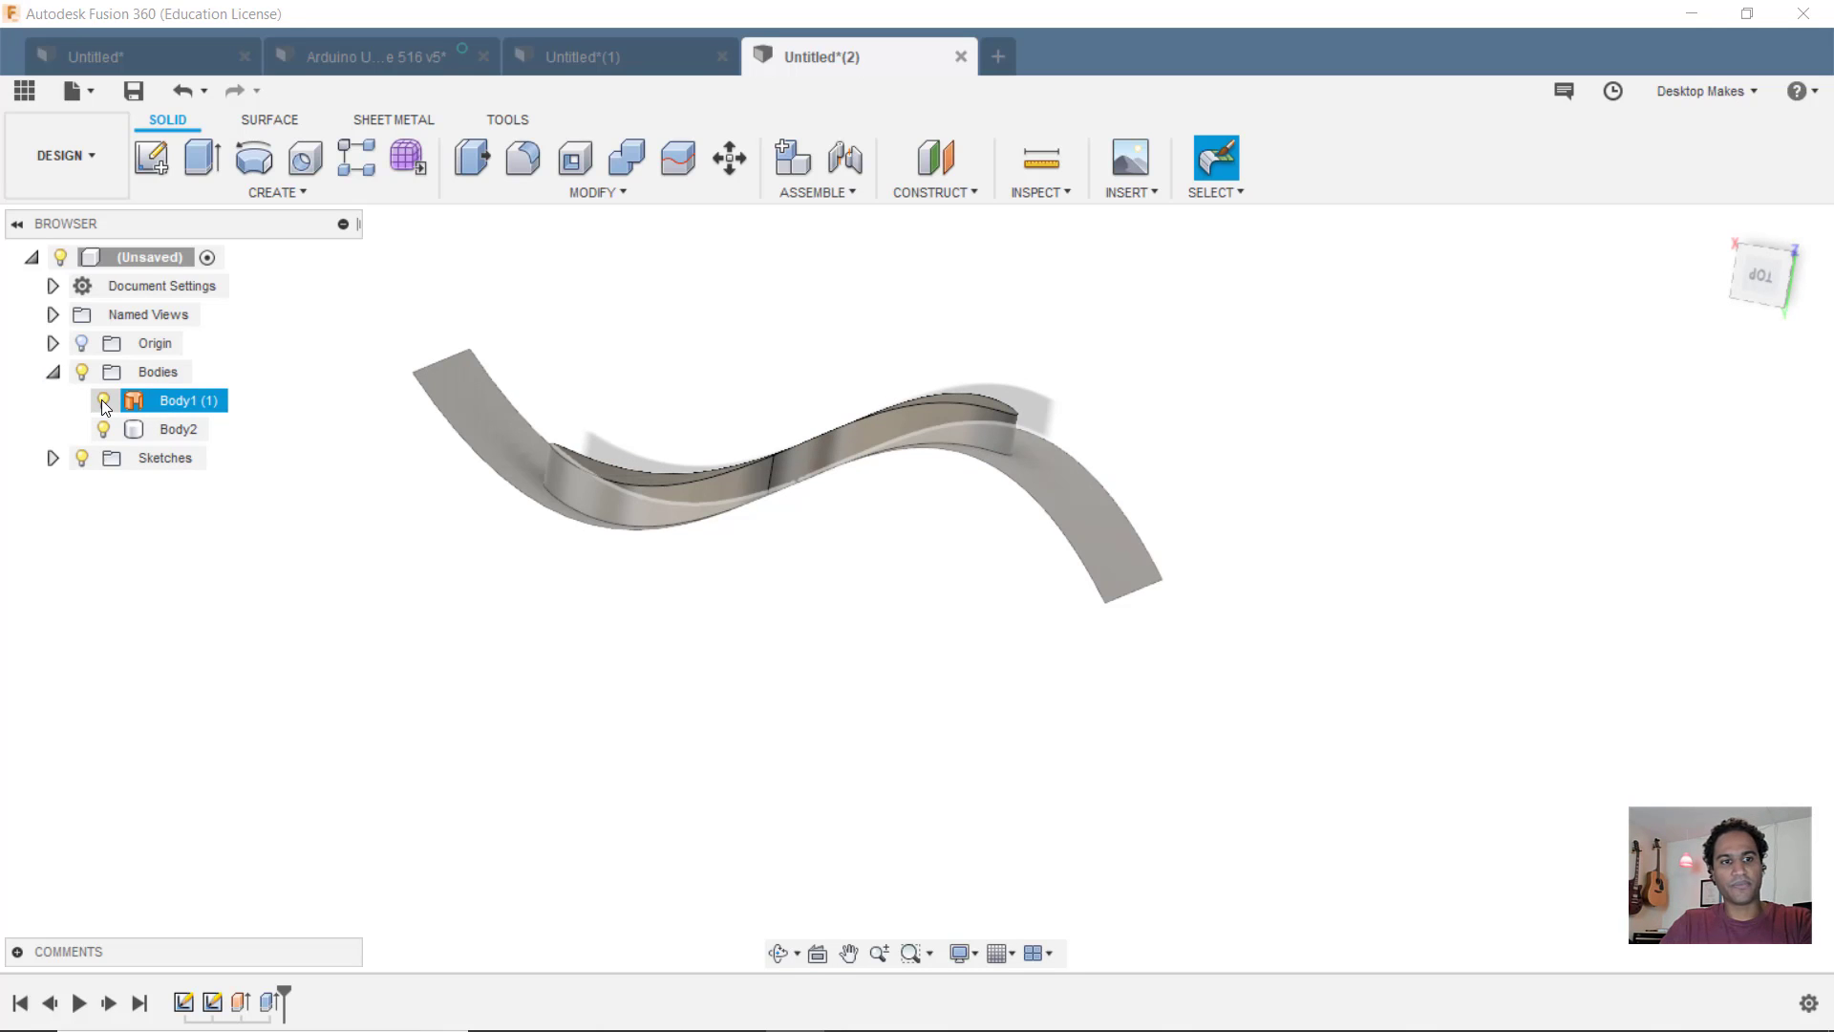
pyautogui.click(103, 401)
pyautogui.keyDown('shift'); pyautogui.moveTo(960, 630); pyautogui.dragTo(752, 685, button='middle'); pyautogui.keyUp('shift')
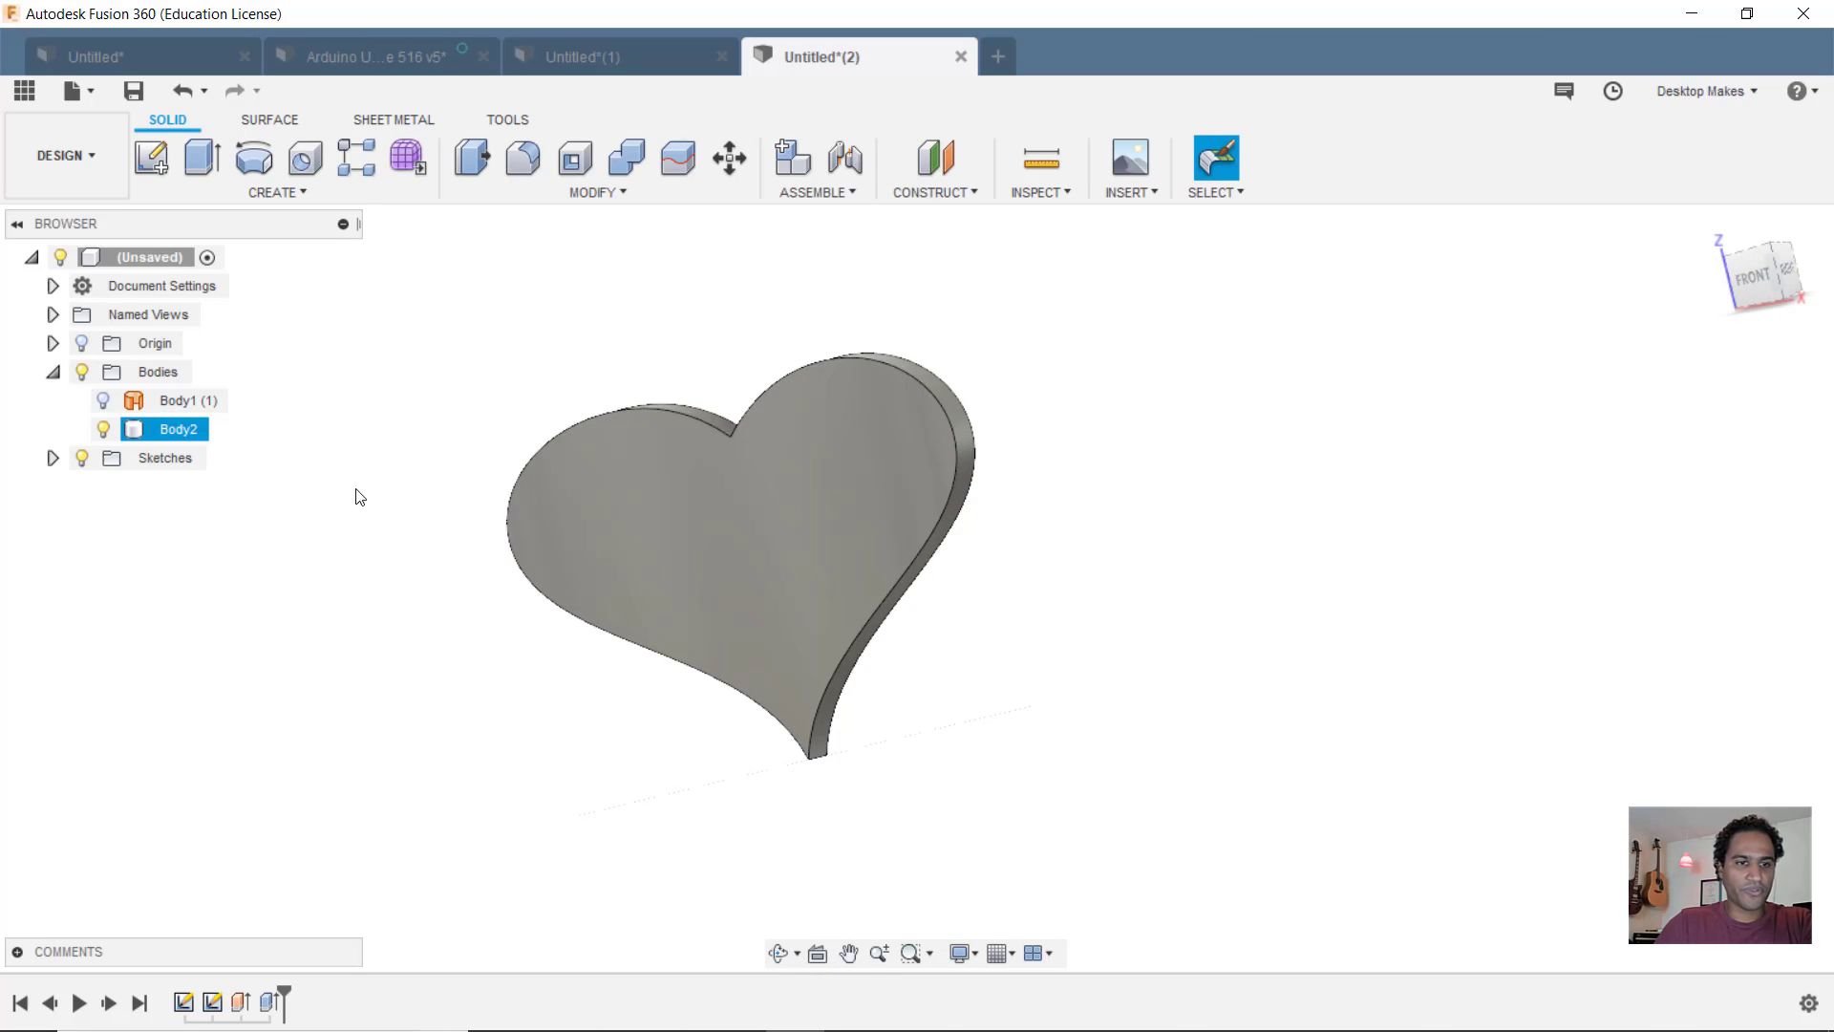
# Step: Show Sketch1 in front view and drag the heart's fit points to reshape its outline
pyautogui.click(53, 457)
pyautogui.click(103, 487)
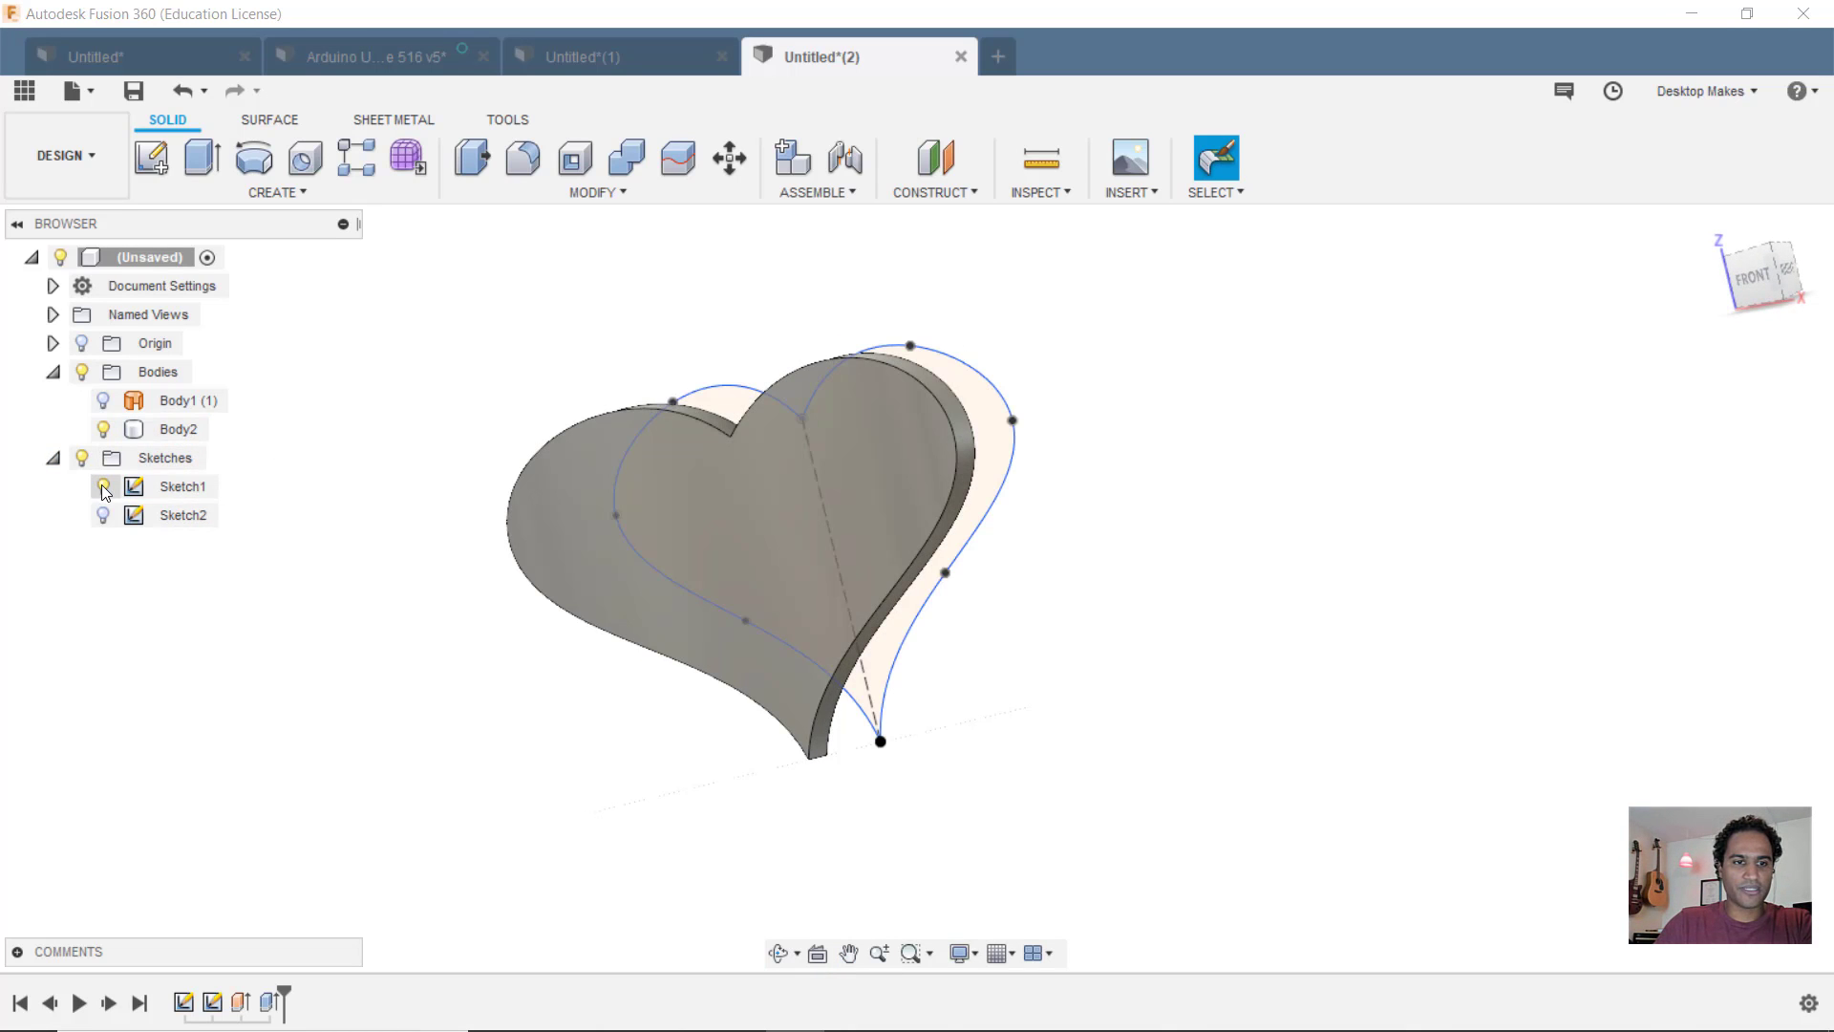
pyautogui.click(1756, 277)
pyautogui.moveTo(929, 448)
pyautogui.mouseDown()
pyautogui.moveTo(1048, 449)
pyautogui.moveTo(912, 449)
pyautogui.mouseUp()
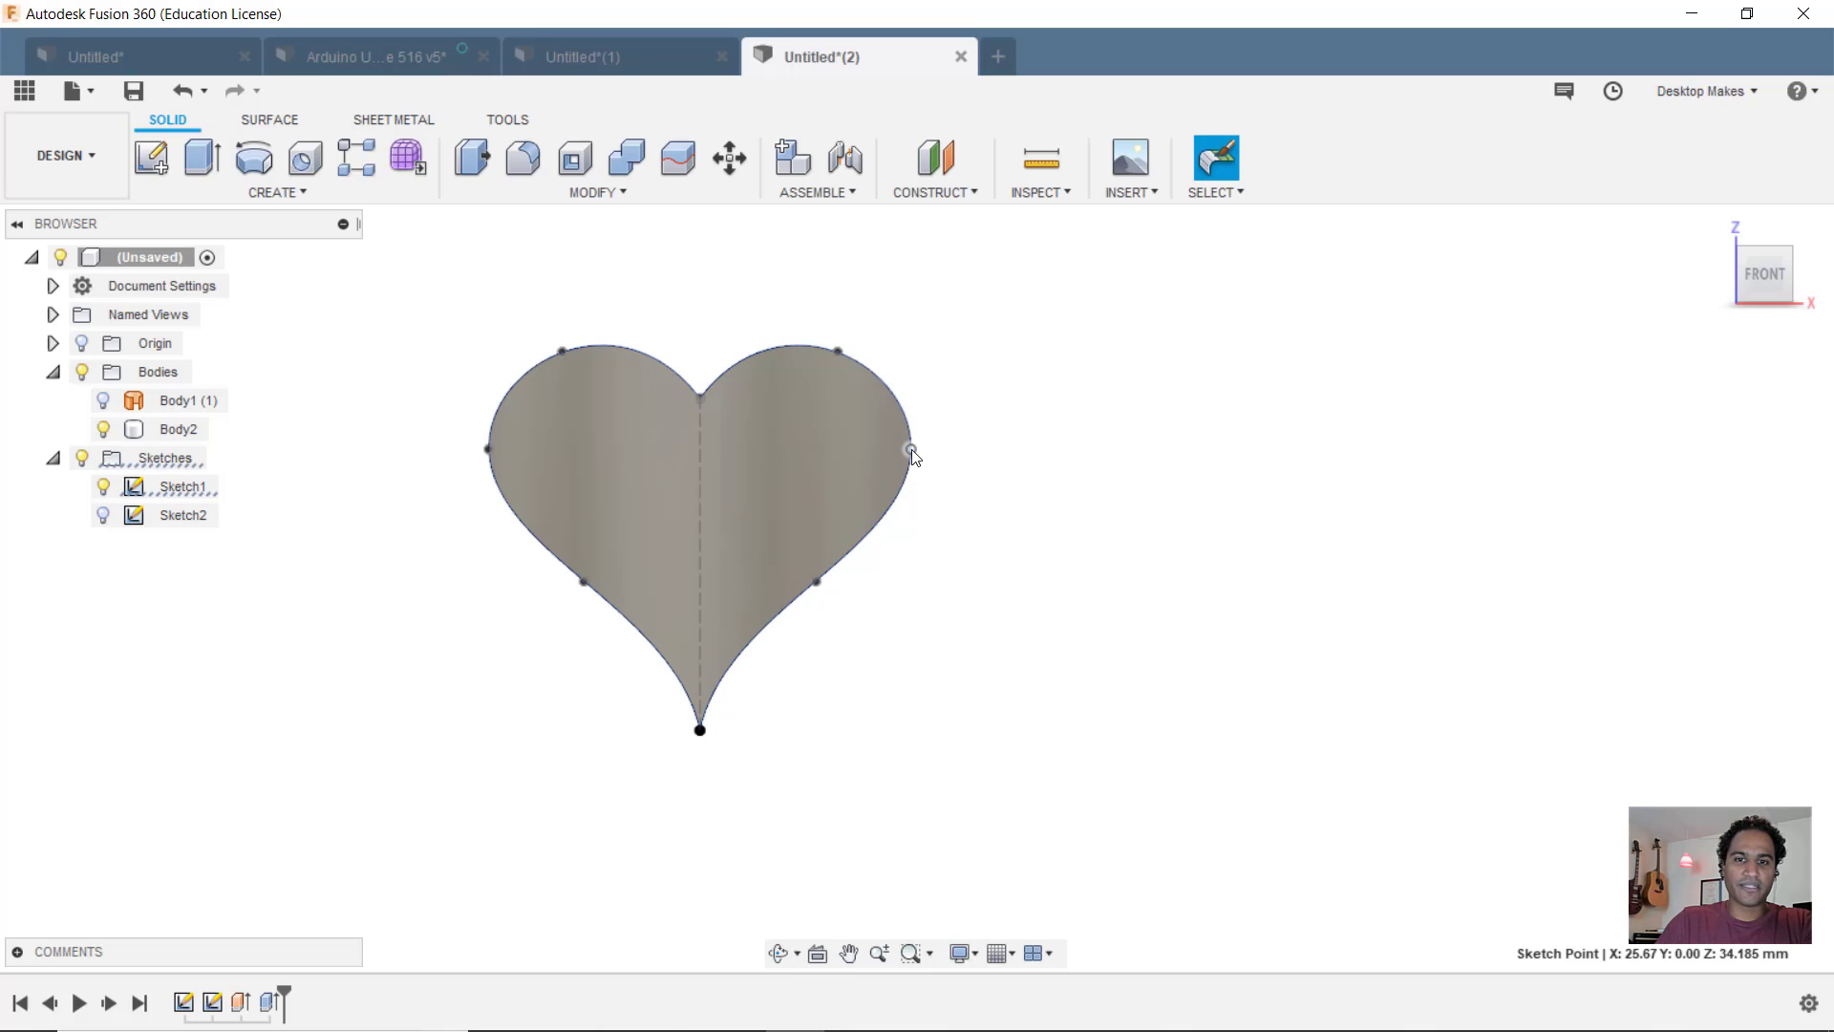
pyautogui.moveTo(816, 579); pyautogui.dragTo(802, 570)
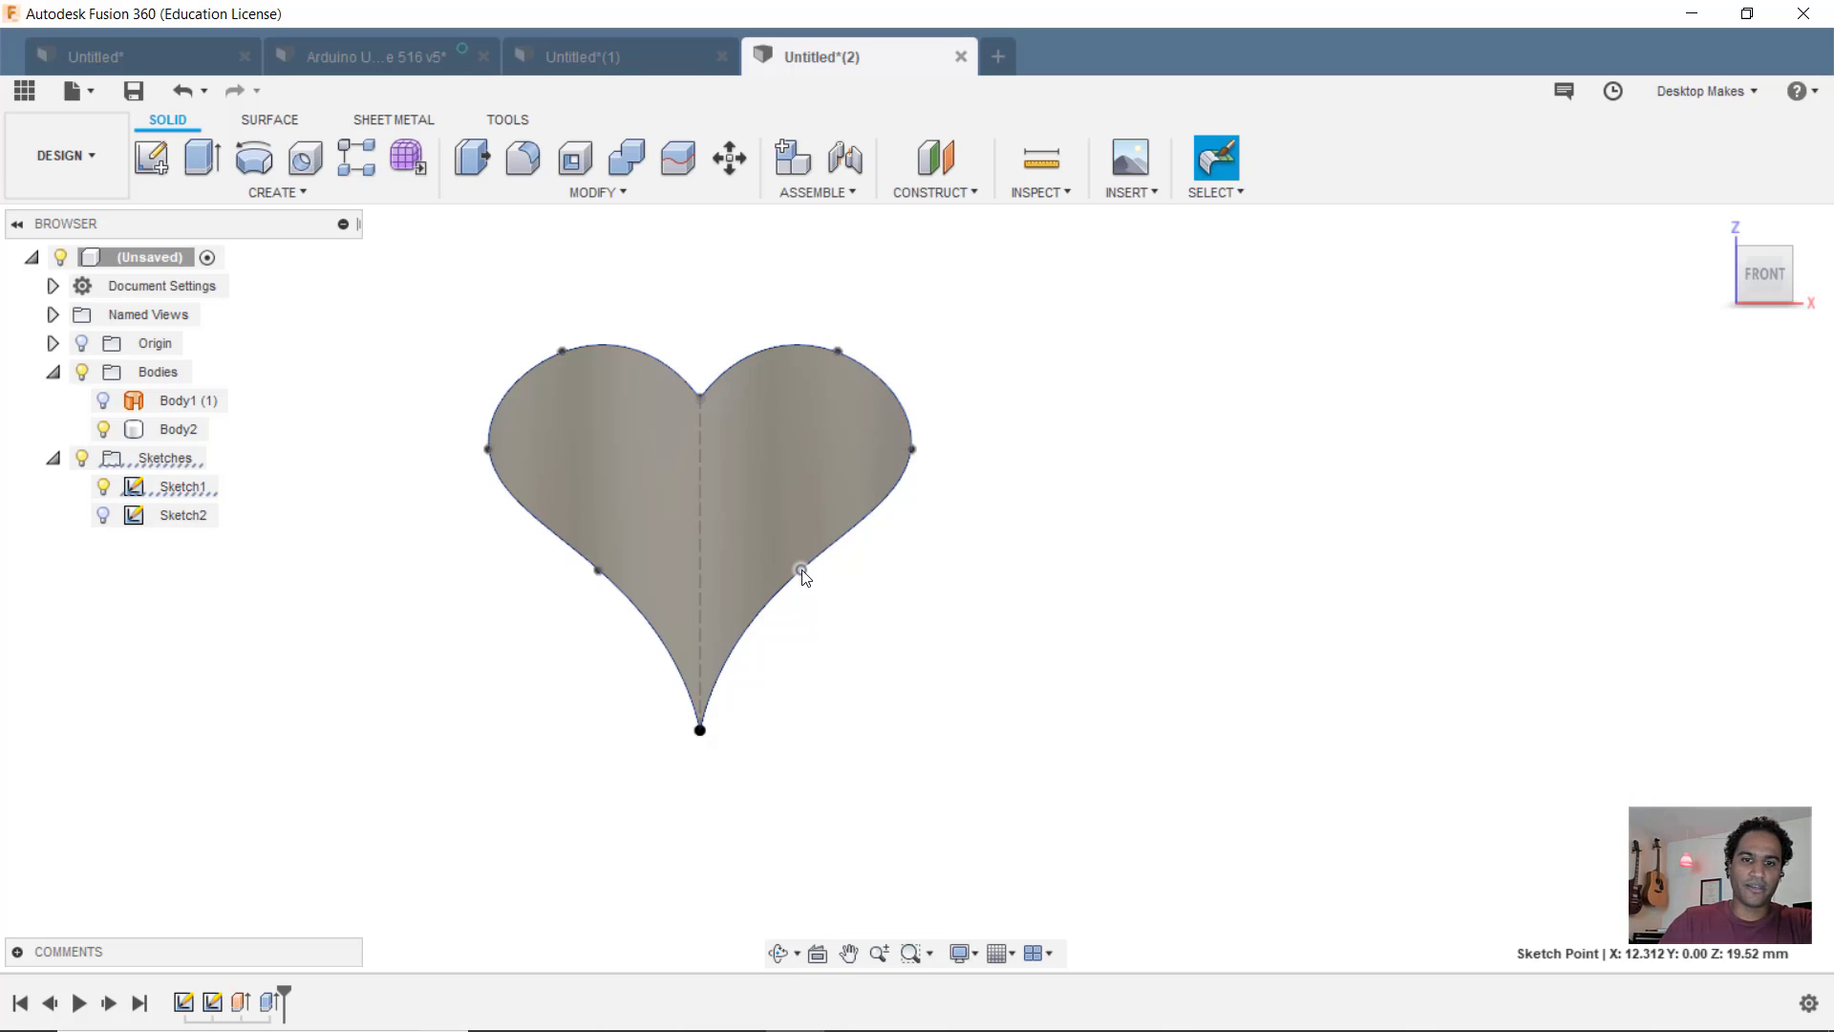
pyautogui.moveTo(801, 570); pyautogui.dragTo(793, 595)
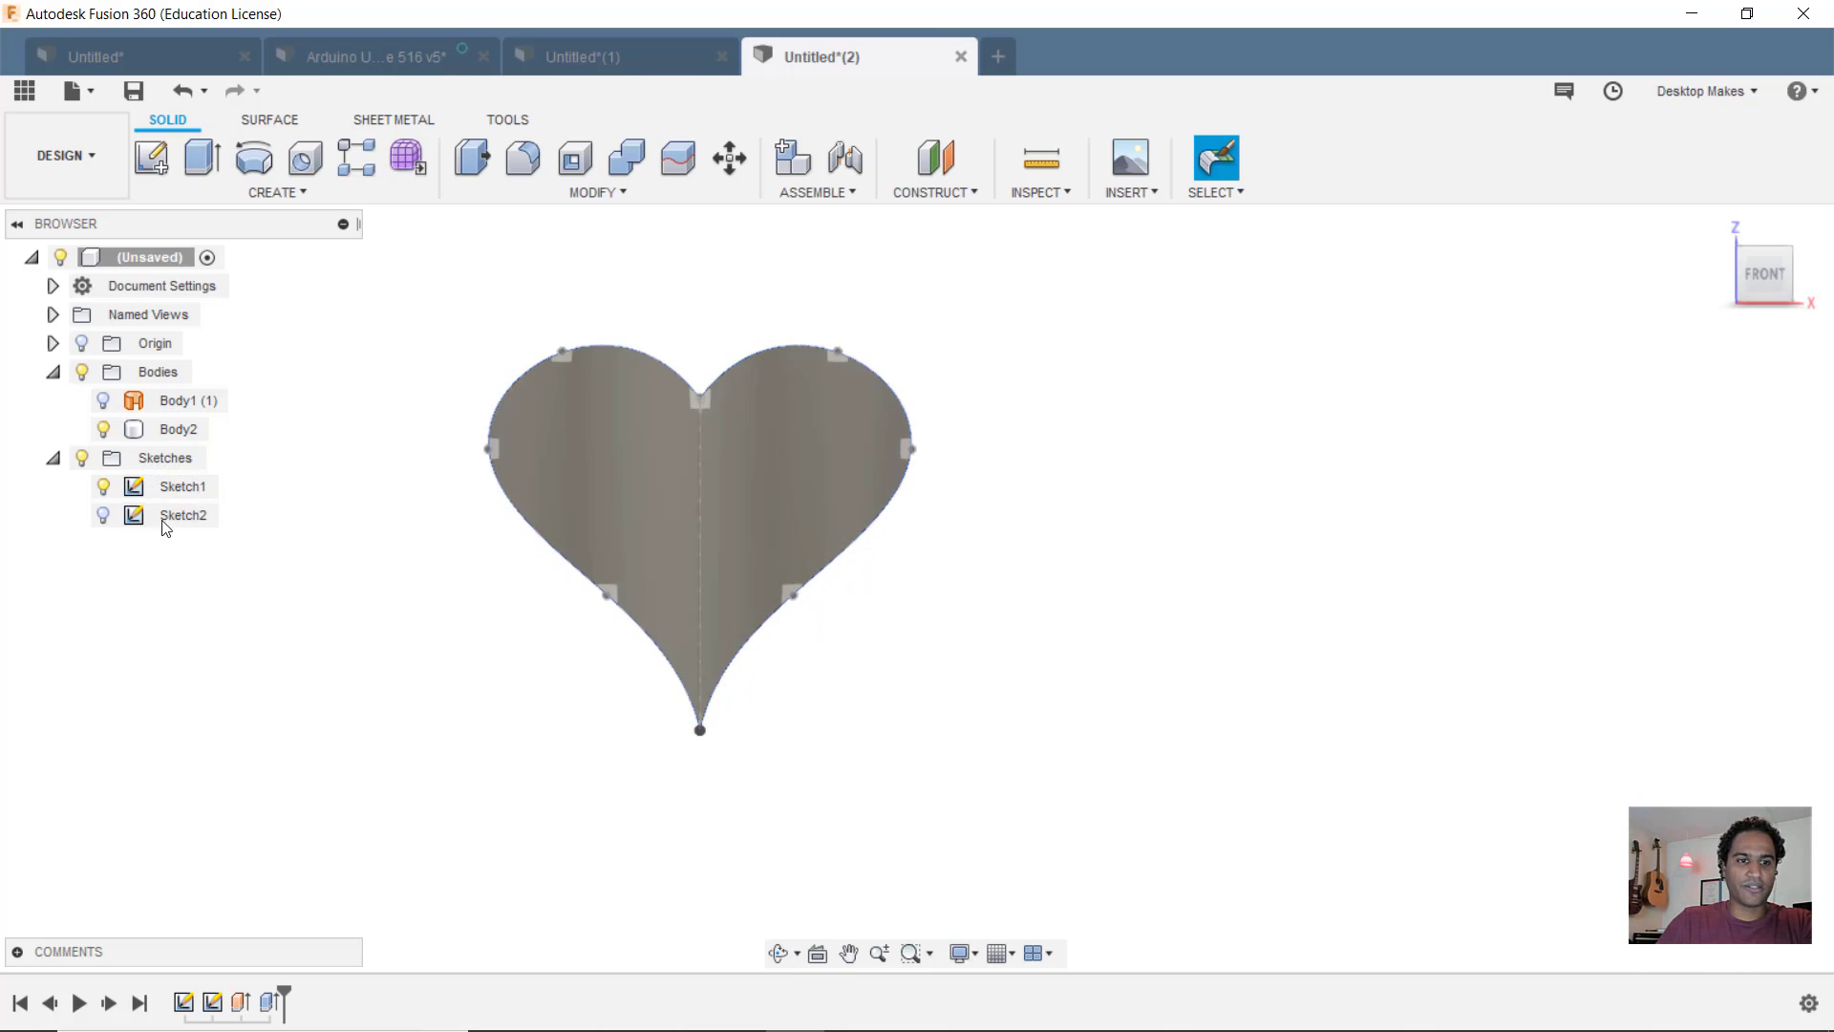
# Step: Show Sketch2 and drag the wavy curve's right end up and right, then check the heart
pyautogui.click(103, 514)
pyautogui.keyDown('shift'); pyautogui.moveTo(331, 680); pyautogui.dragTo(330, 530, button='middle'); pyautogui.keyUp('shift')
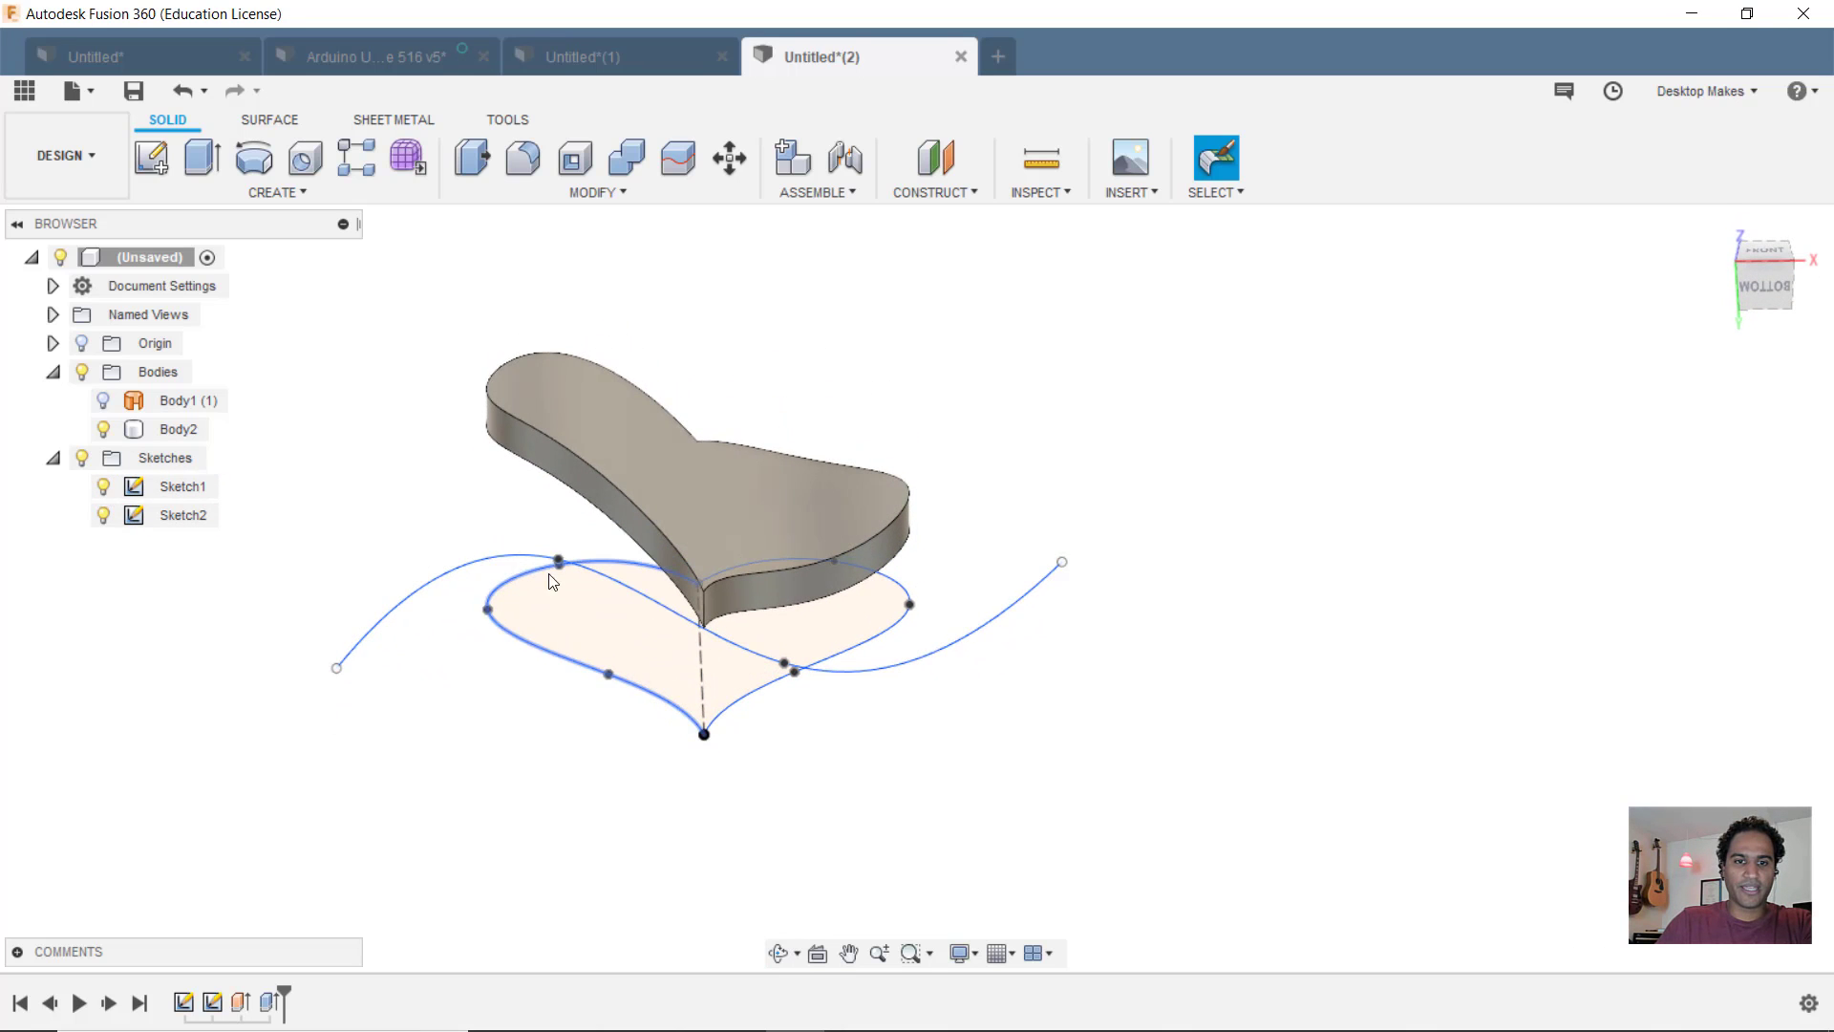
pyautogui.moveTo(435, 594)
pyautogui.keyDown('shift'); pyautogui.mouseDown(button='middle')
pyautogui.moveTo(512, 552)
pyautogui.moveTo(520, 583)
pyautogui.mouseUp(button='middle'); pyautogui.keyUp('shift')
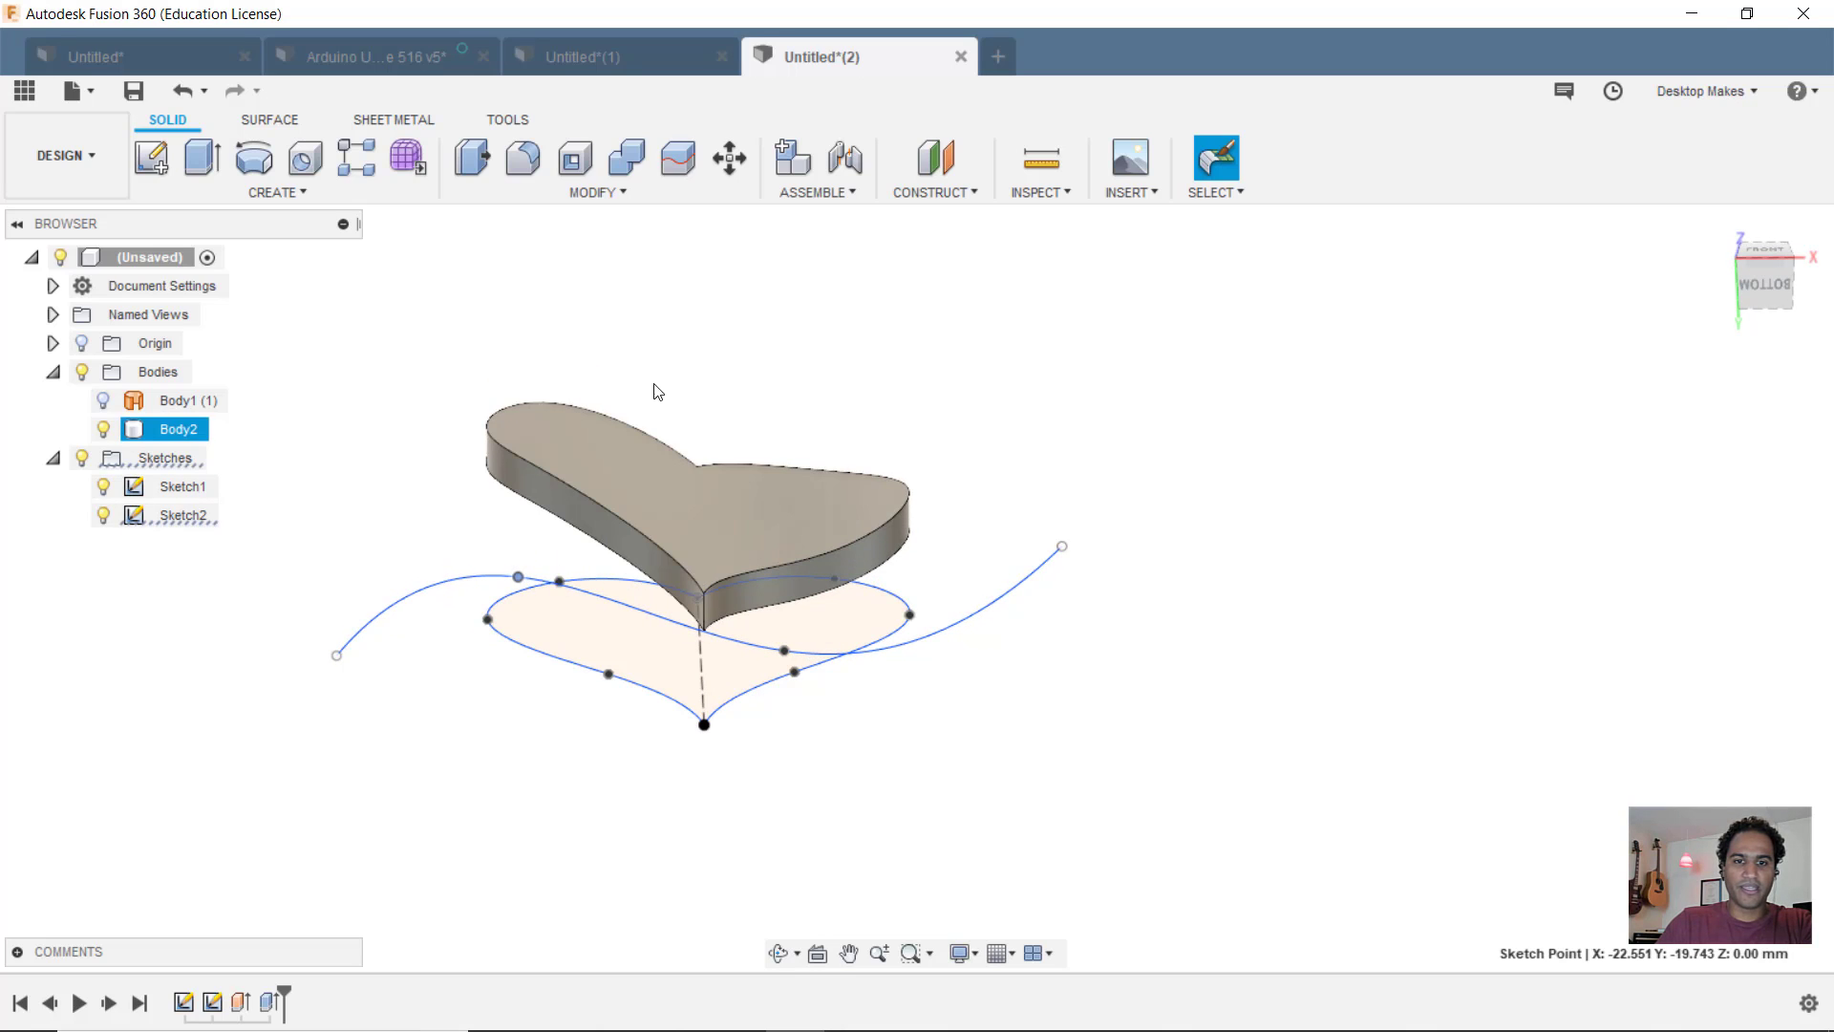
pyautogui.moveTo(1061, 545); pyautogui.dragTo(1105, 512)
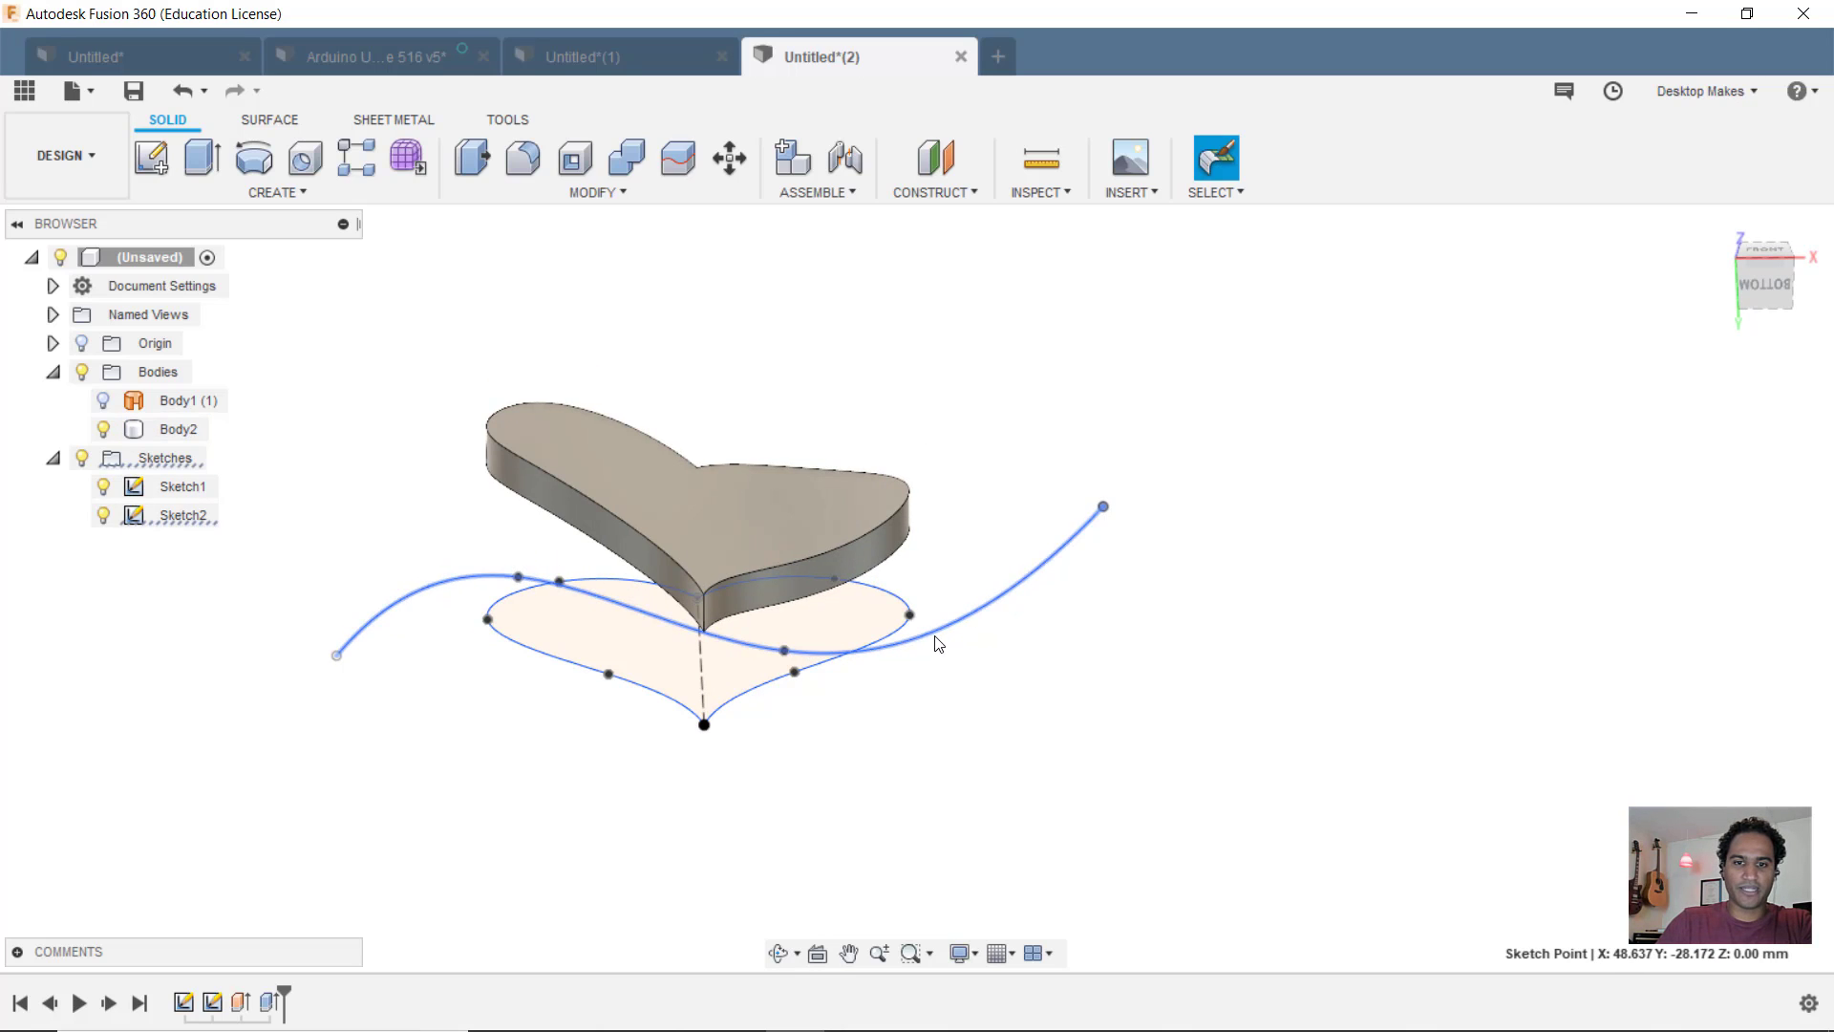
pyautogui.moveTo(1220, 405)
pyautogui.keyDown('shift'); pyautogui.mouseDown(button='middle')
pyautogui.moveTo(1158, 467)
pyautogui.moveTo(978, 532)
pyautogui.moveTo(948, 565)
pyautogui.moveTo(1089, 450)
pyautogui.moveTo(1236, 369)
pyautogui.moveTo(1338, 360)
pyautogui.moveTo(1485, 409)
pyautogui.moveTo(1473, 451)
pyautogui.mouseUp(button='middle'); pyautogui.keyUp('shift')
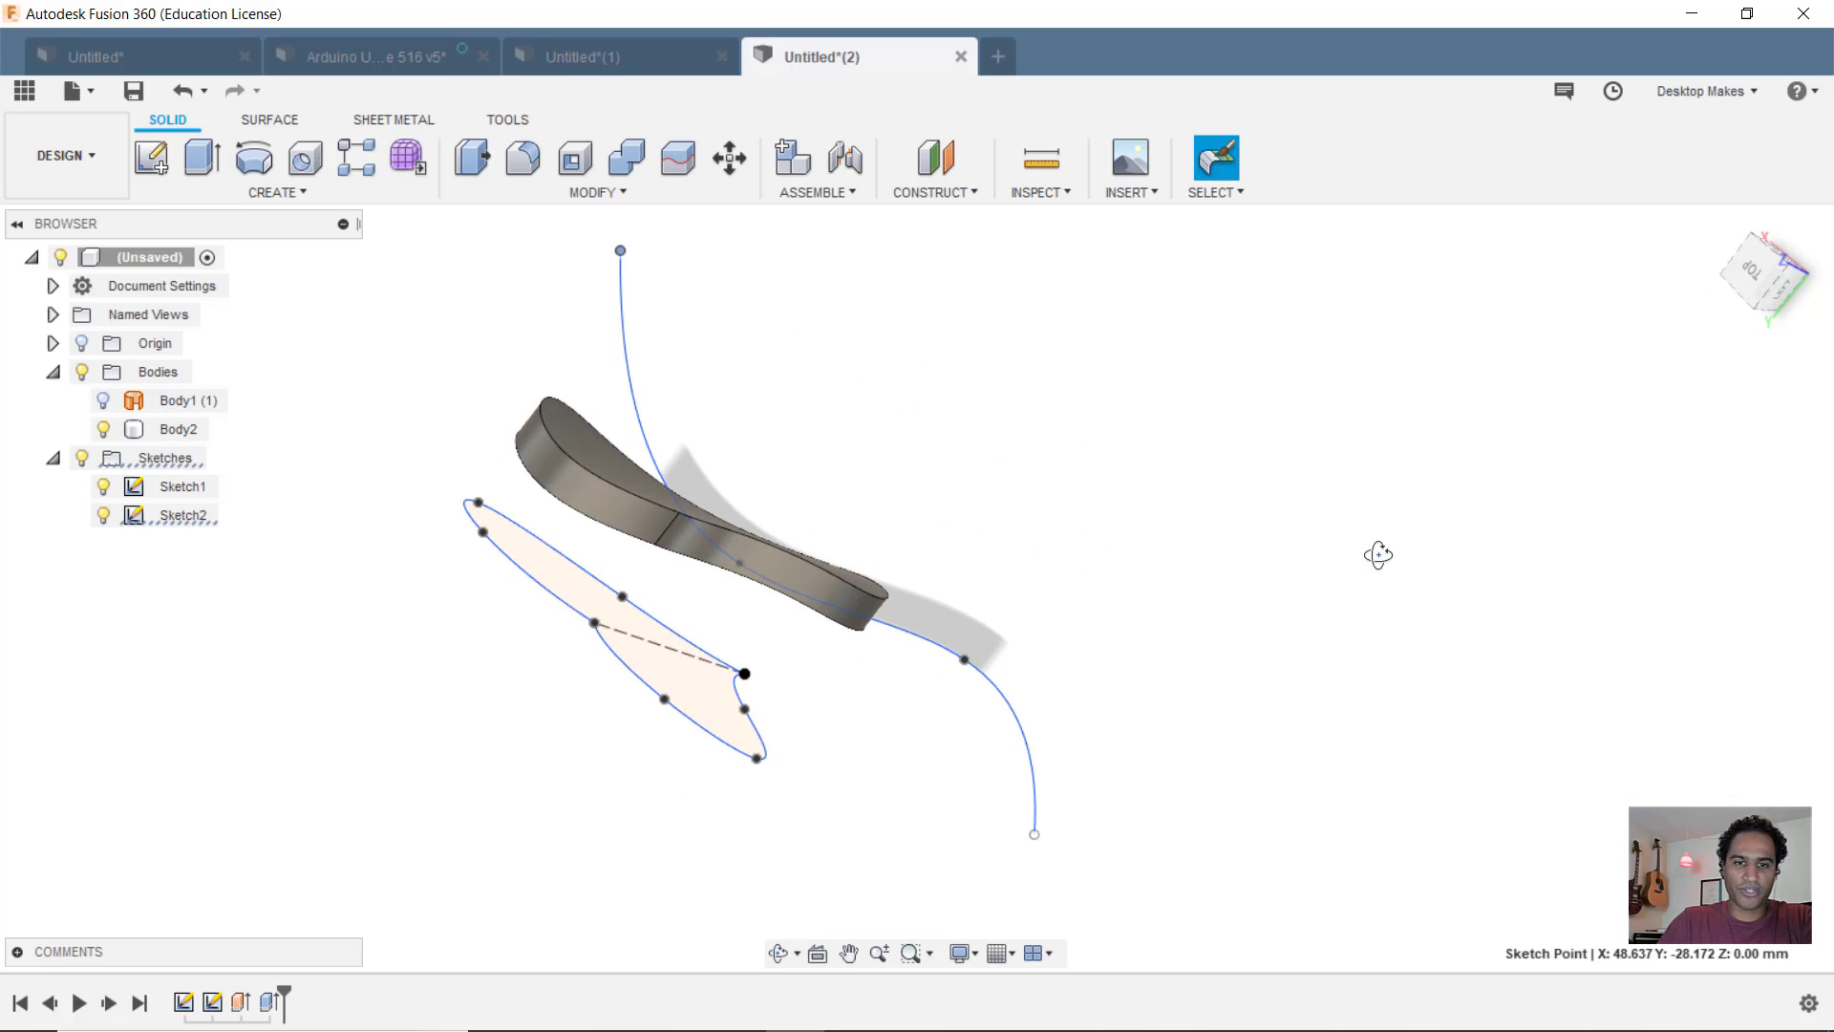
pyautogui.moveTo(1378, 554)
pyautogui.keyDown('shift'); pyautogui.mouseDown(button='middle')
pyautogui.moveTo(1405, 500)
pyautogui.moveTo(1183, 475)
pyautogui.moveTo(1055, 572)
pyautogui.mouseUp(button='middle'); pyautogui.keyUp('shift')
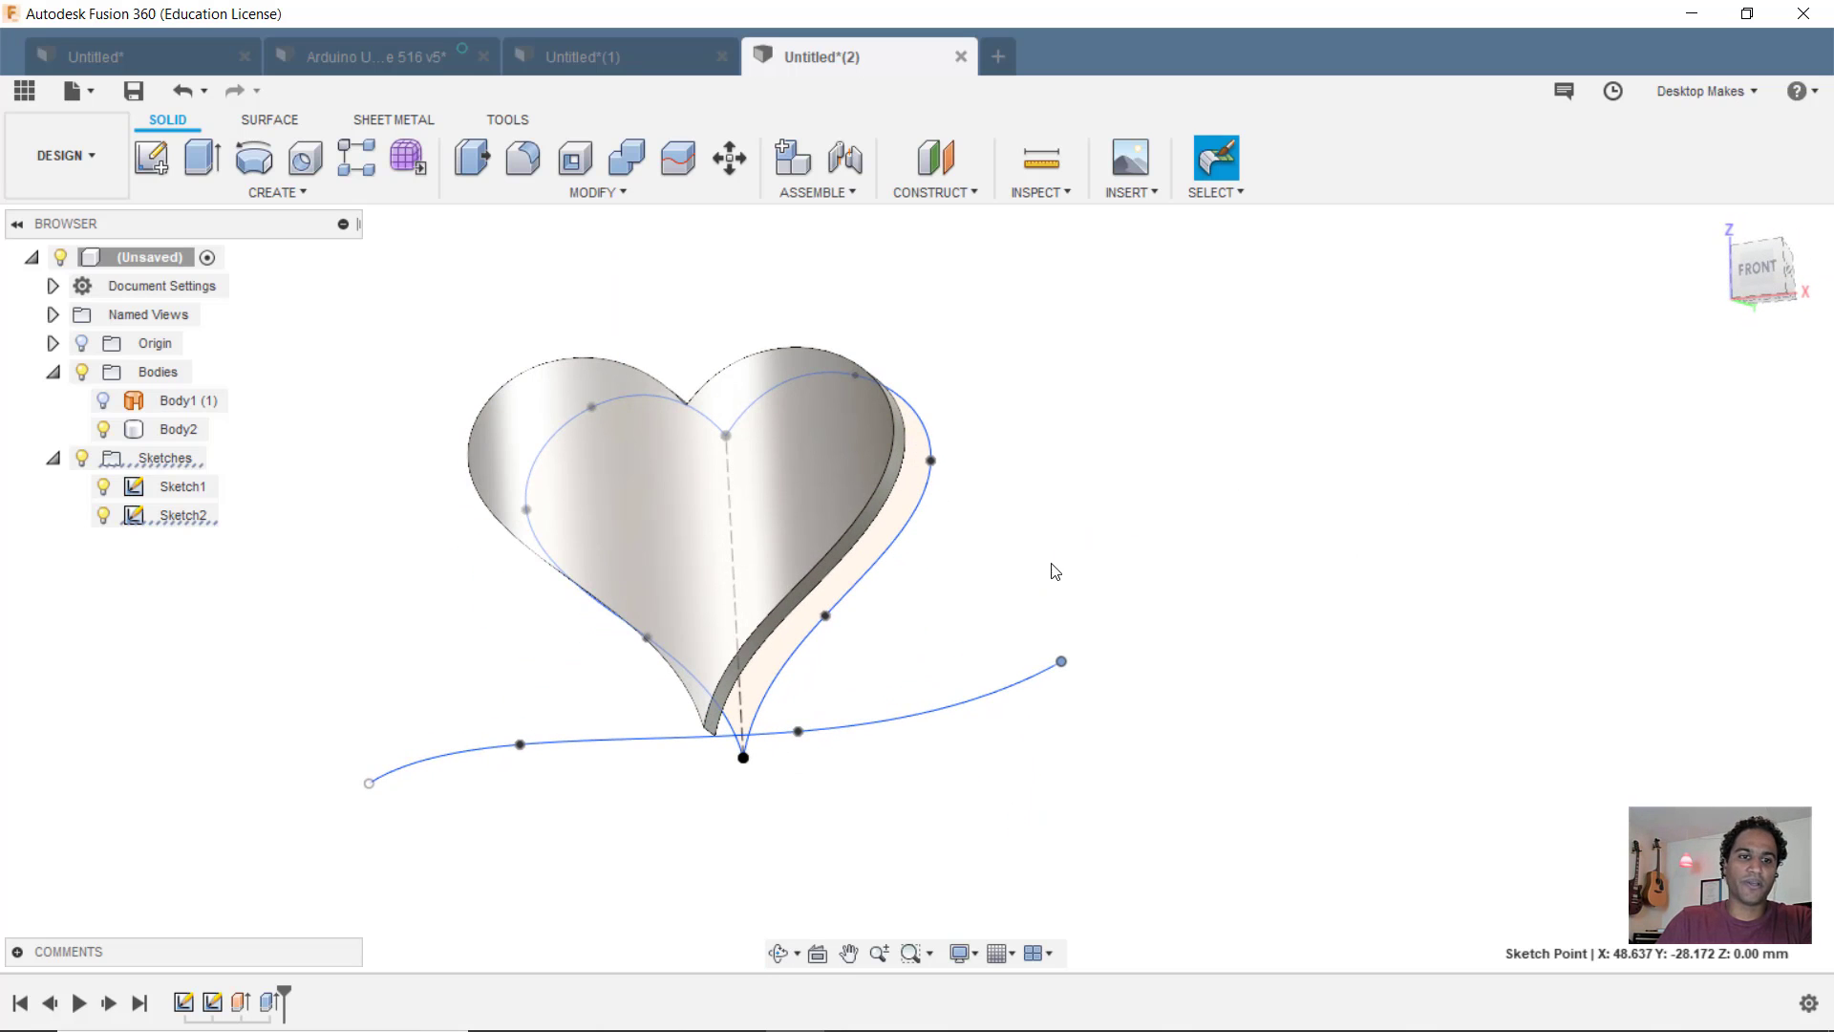
pyautogui.click(696, 621)
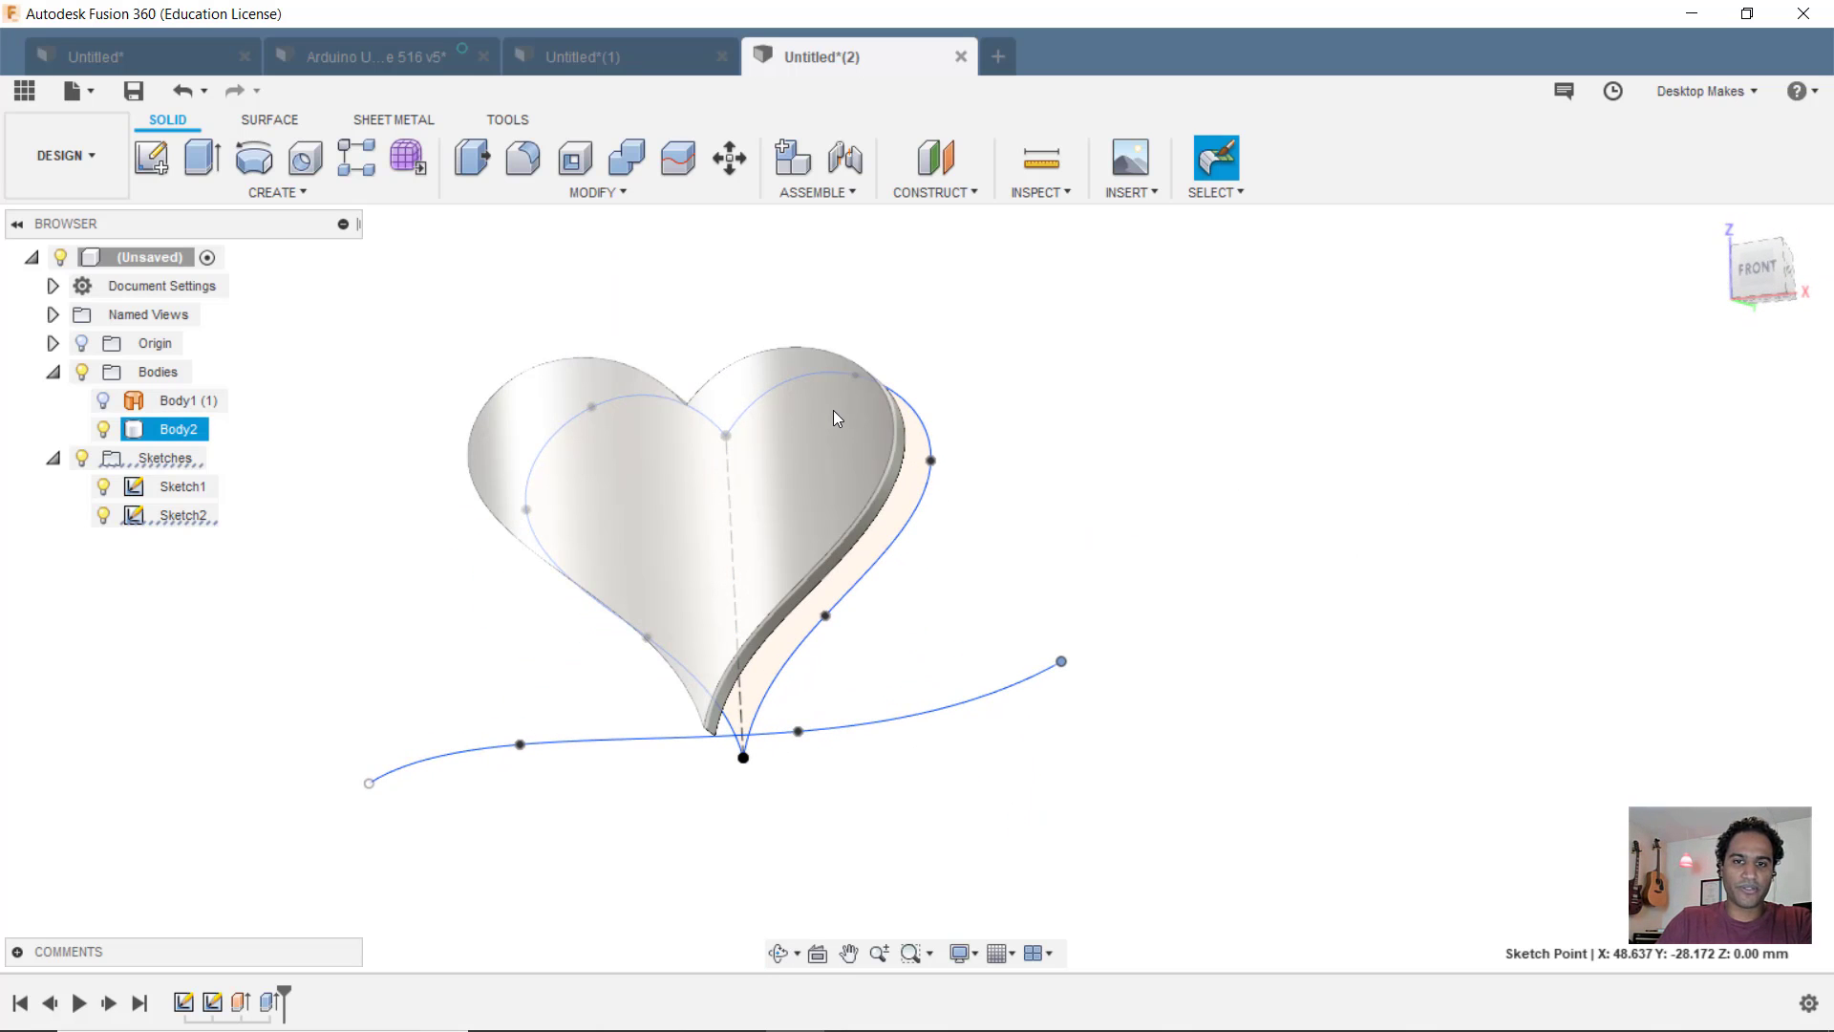
pyautogui.click(362, 849)
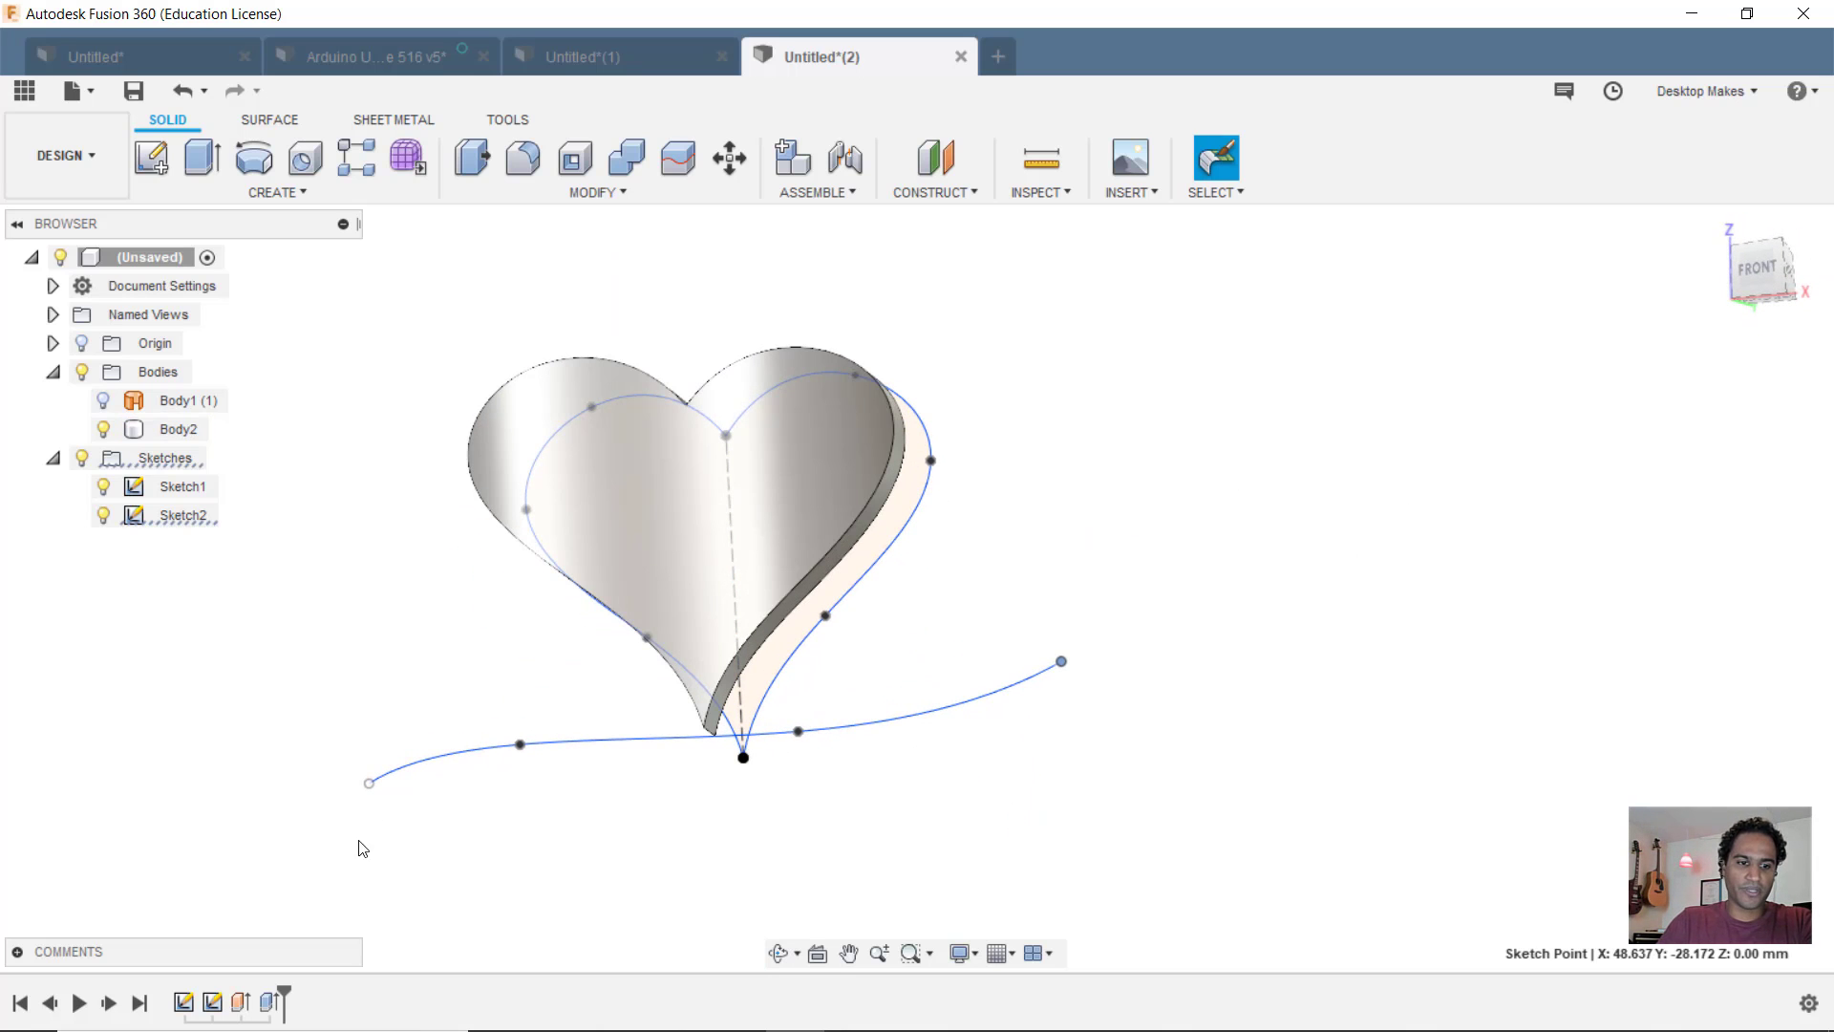
# Step: Edit Sketch1 to add a 3 mm circle in the heart's upper right lobe
pyautogui.rightClick(184, 1002)
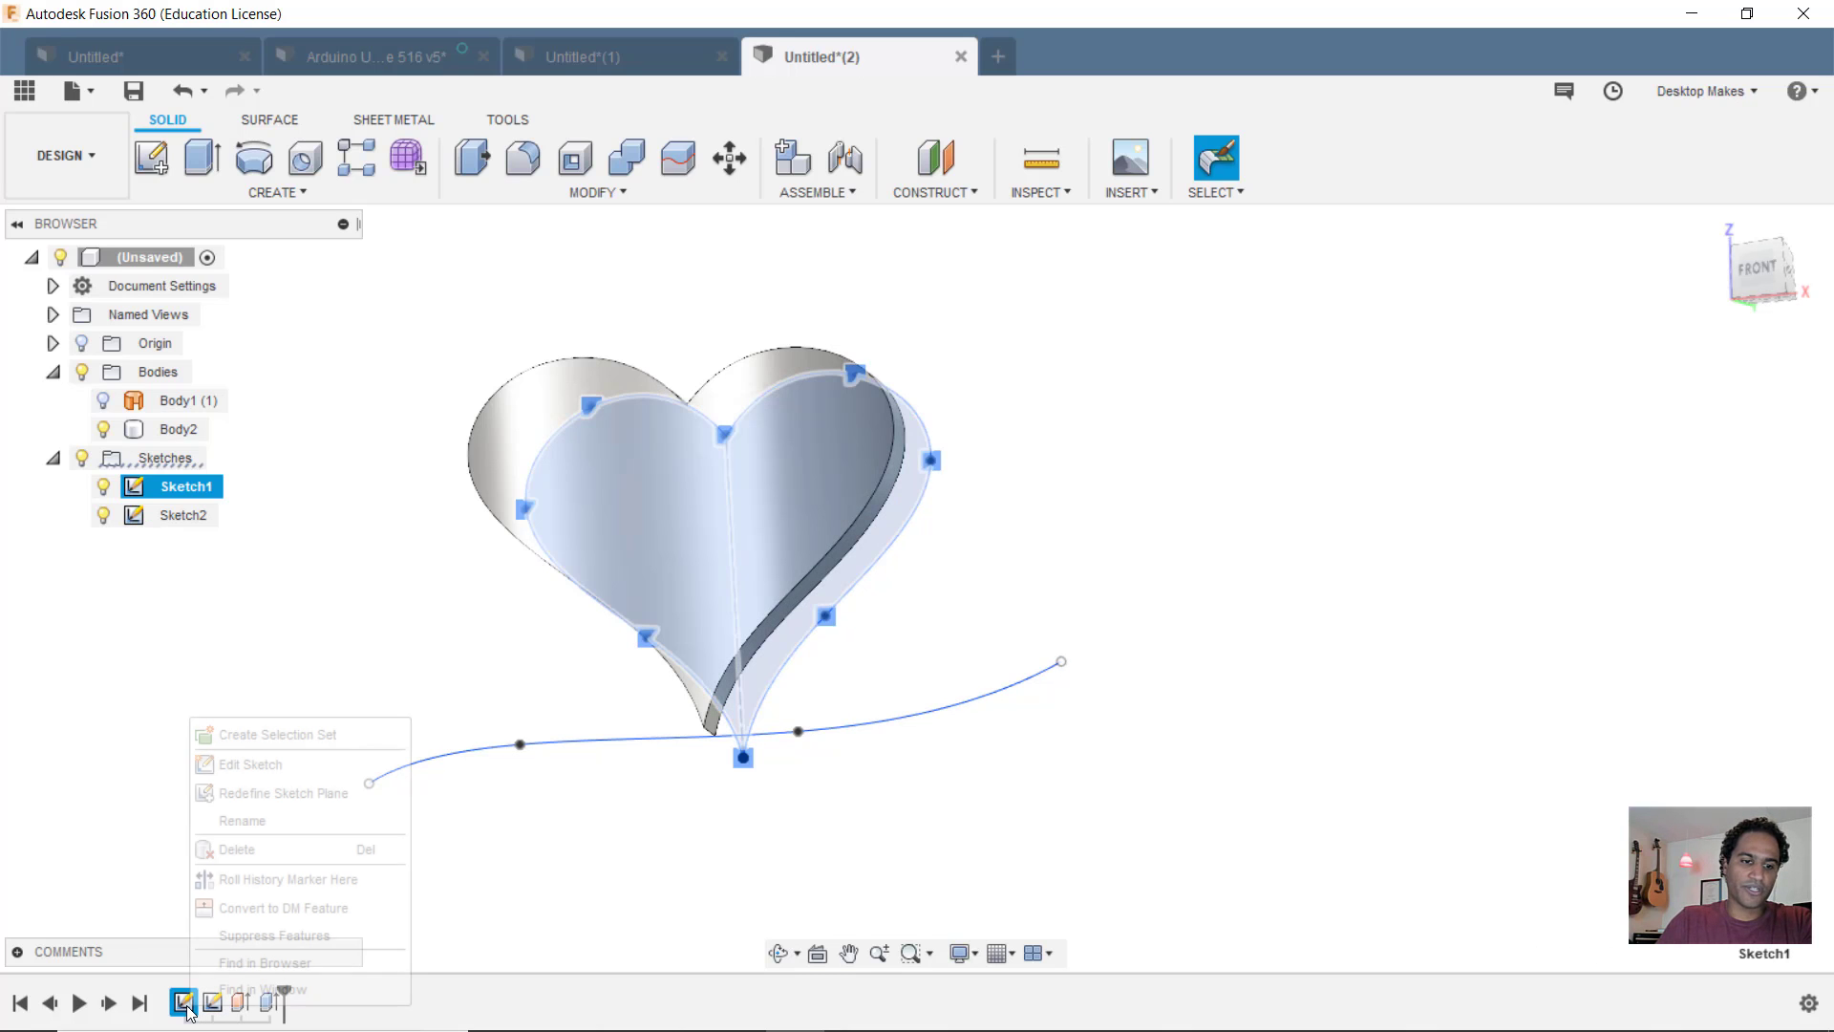
pyautogui.click(262, 766)
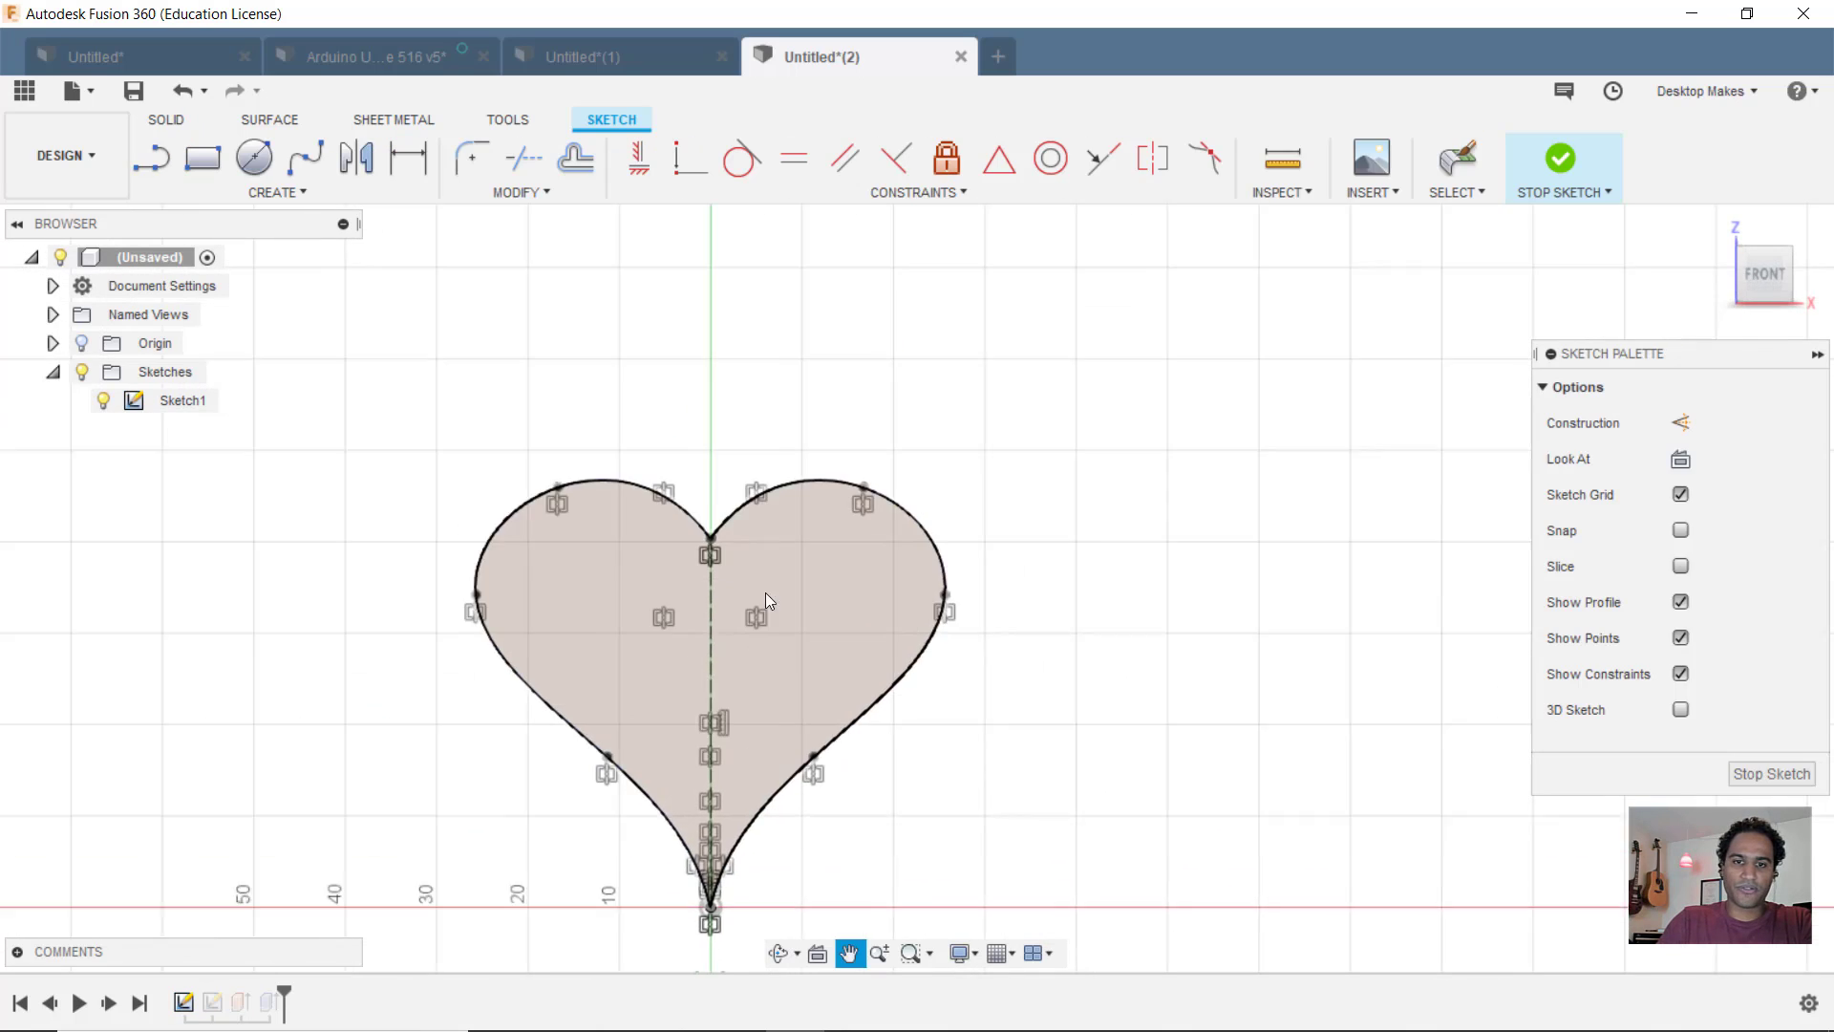
pyautogui.press('c')
pyautogui.scroll(3, 879, 562)
pyautogui.click(910, 545)
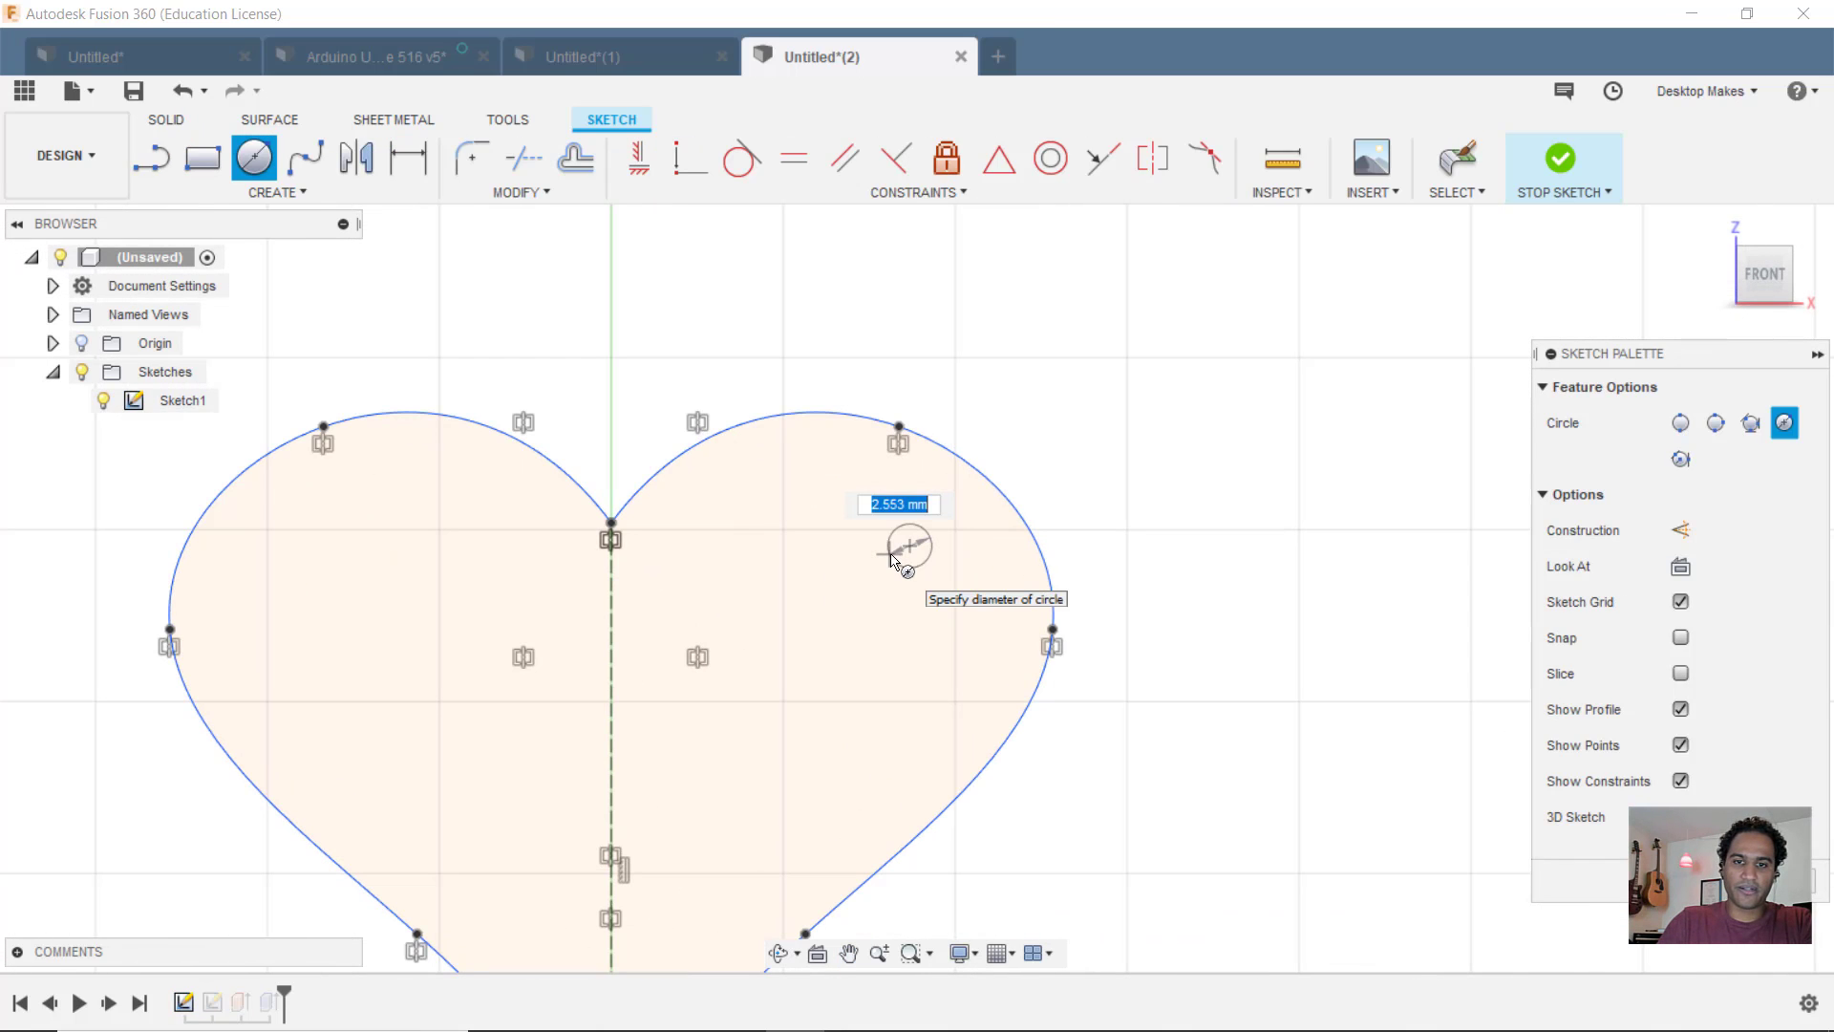
pyautogui.write('3')
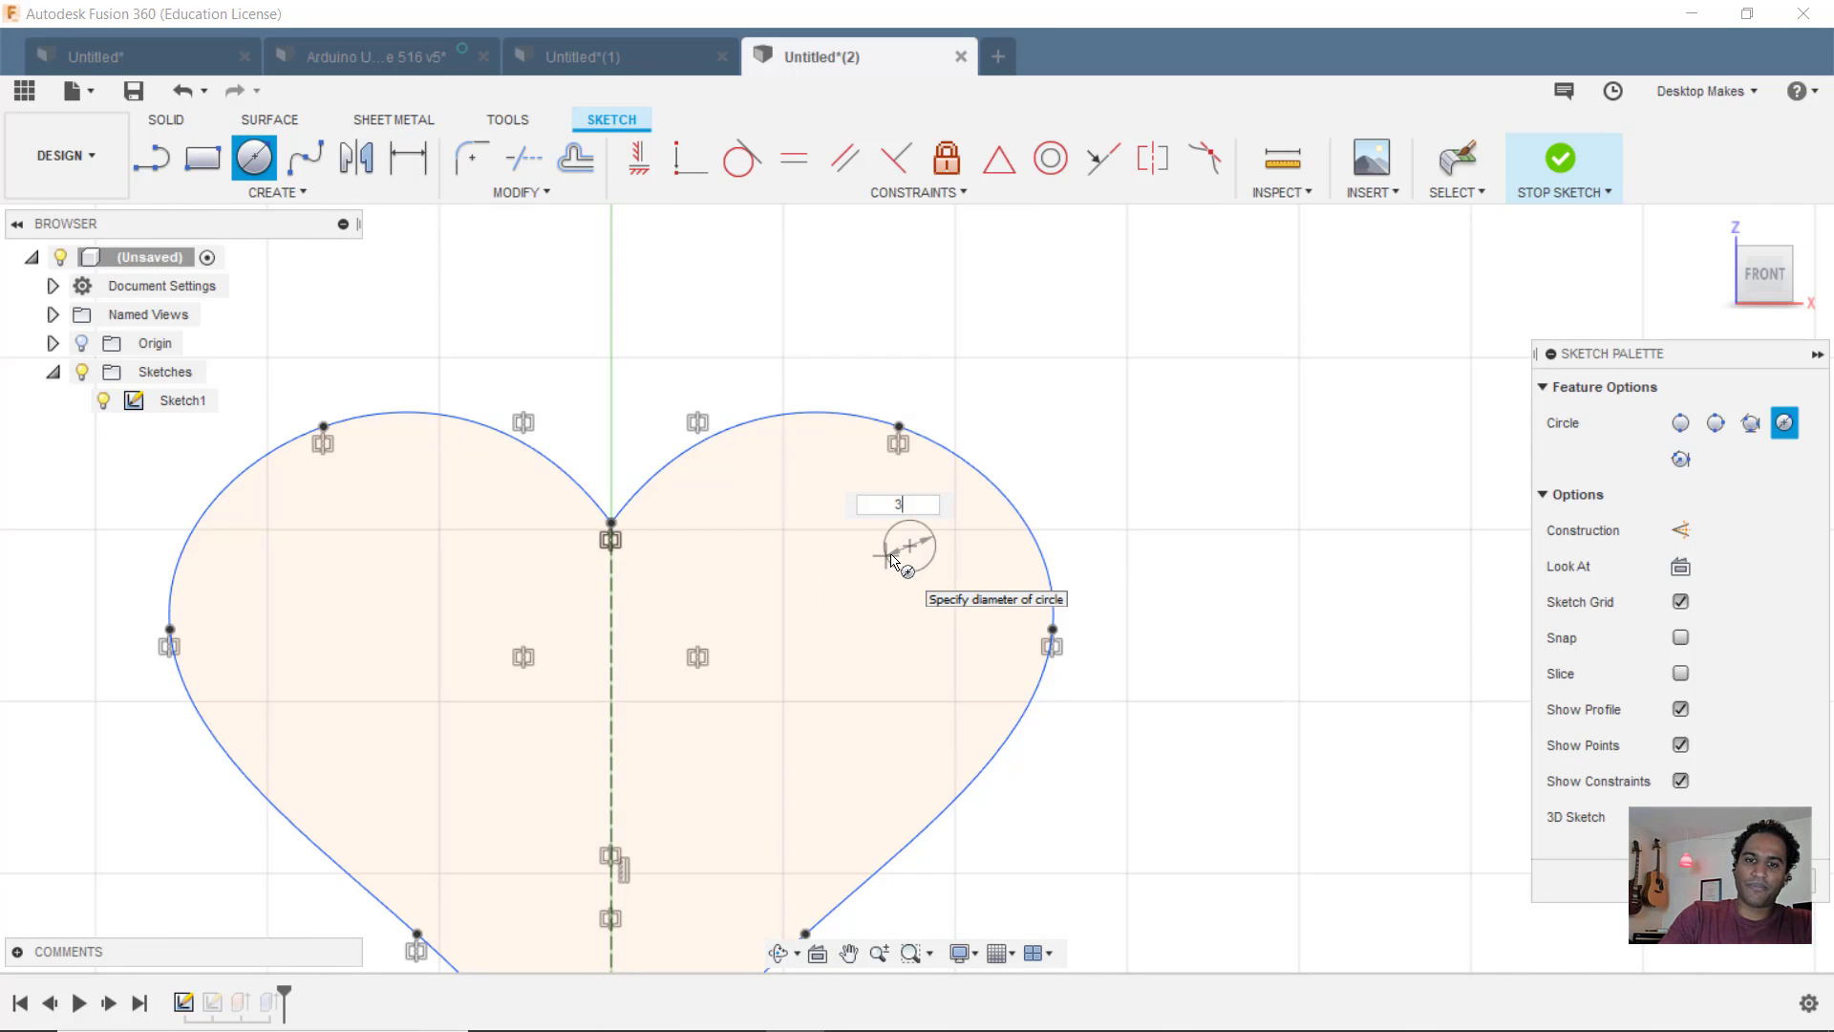
pyautogui.press('Return')
pyautogui.press('Escape')
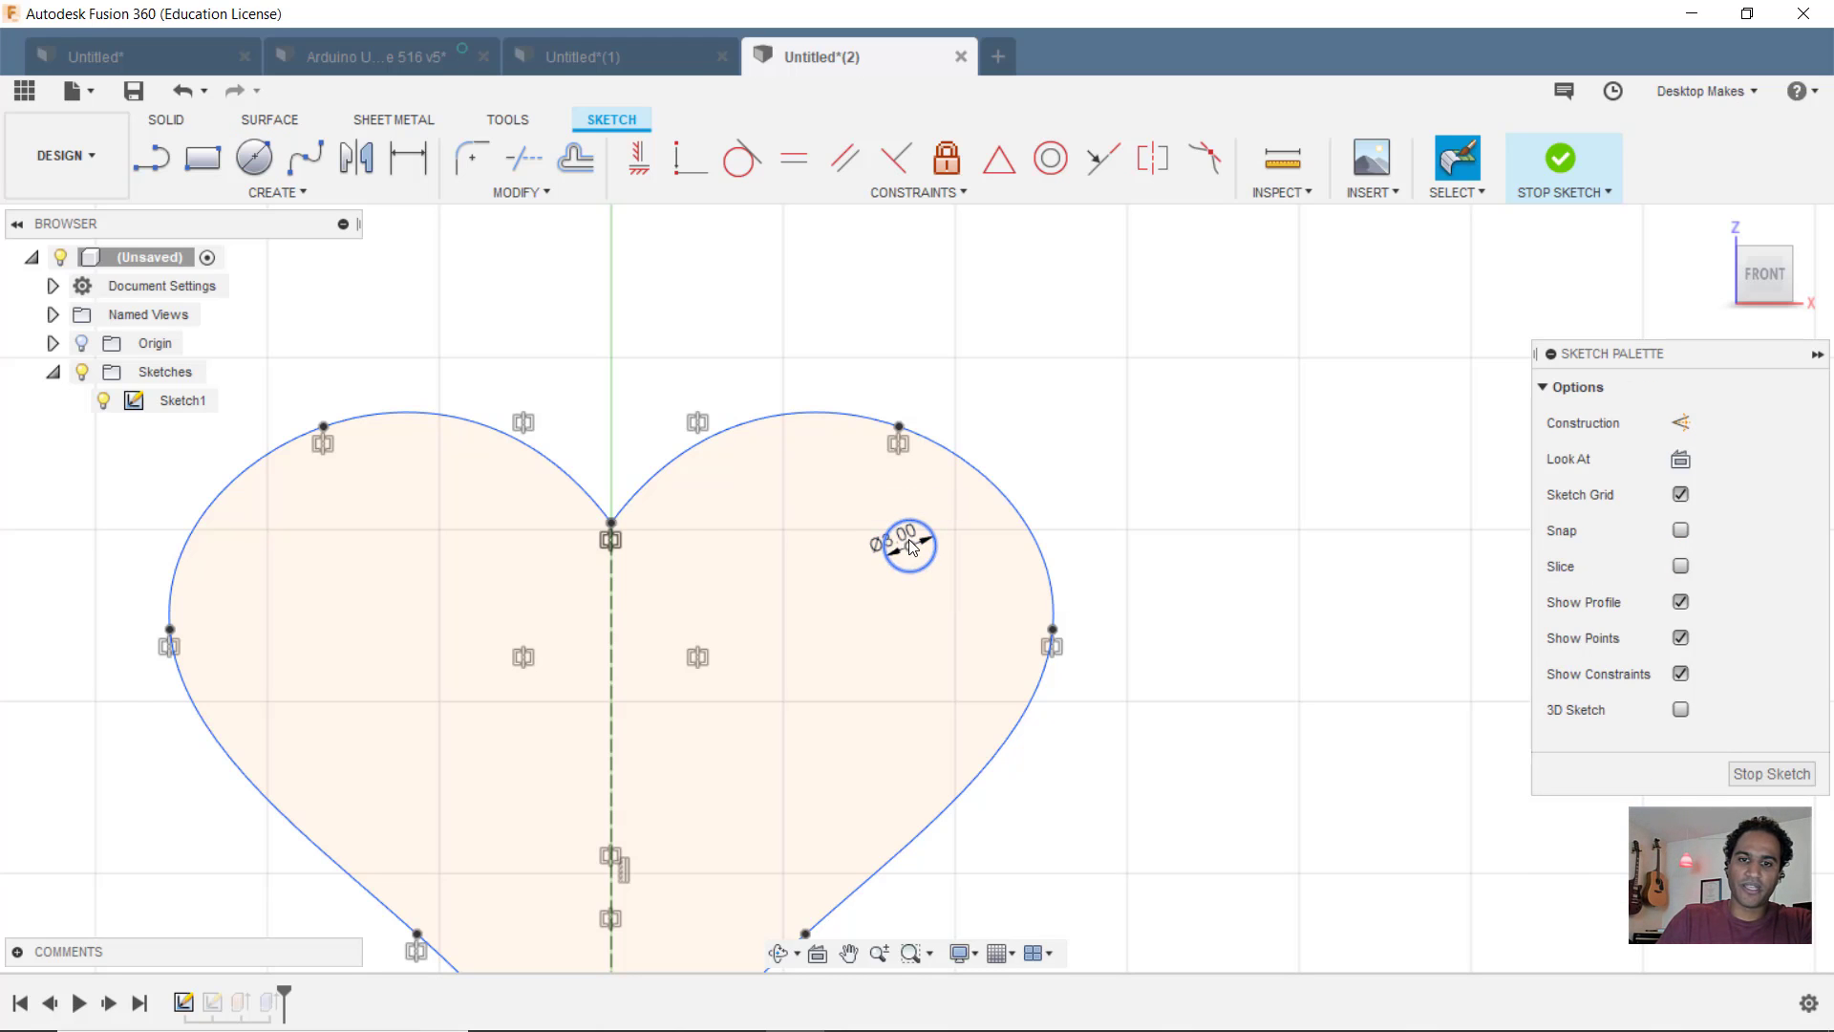
pyautogui.moveTo(909, 544)
pyautogui.mouseDown()
pyautogui.moveTo(876, 547)
pyautogui.moveTo(896, 555)
pyautogui.mouseUp()
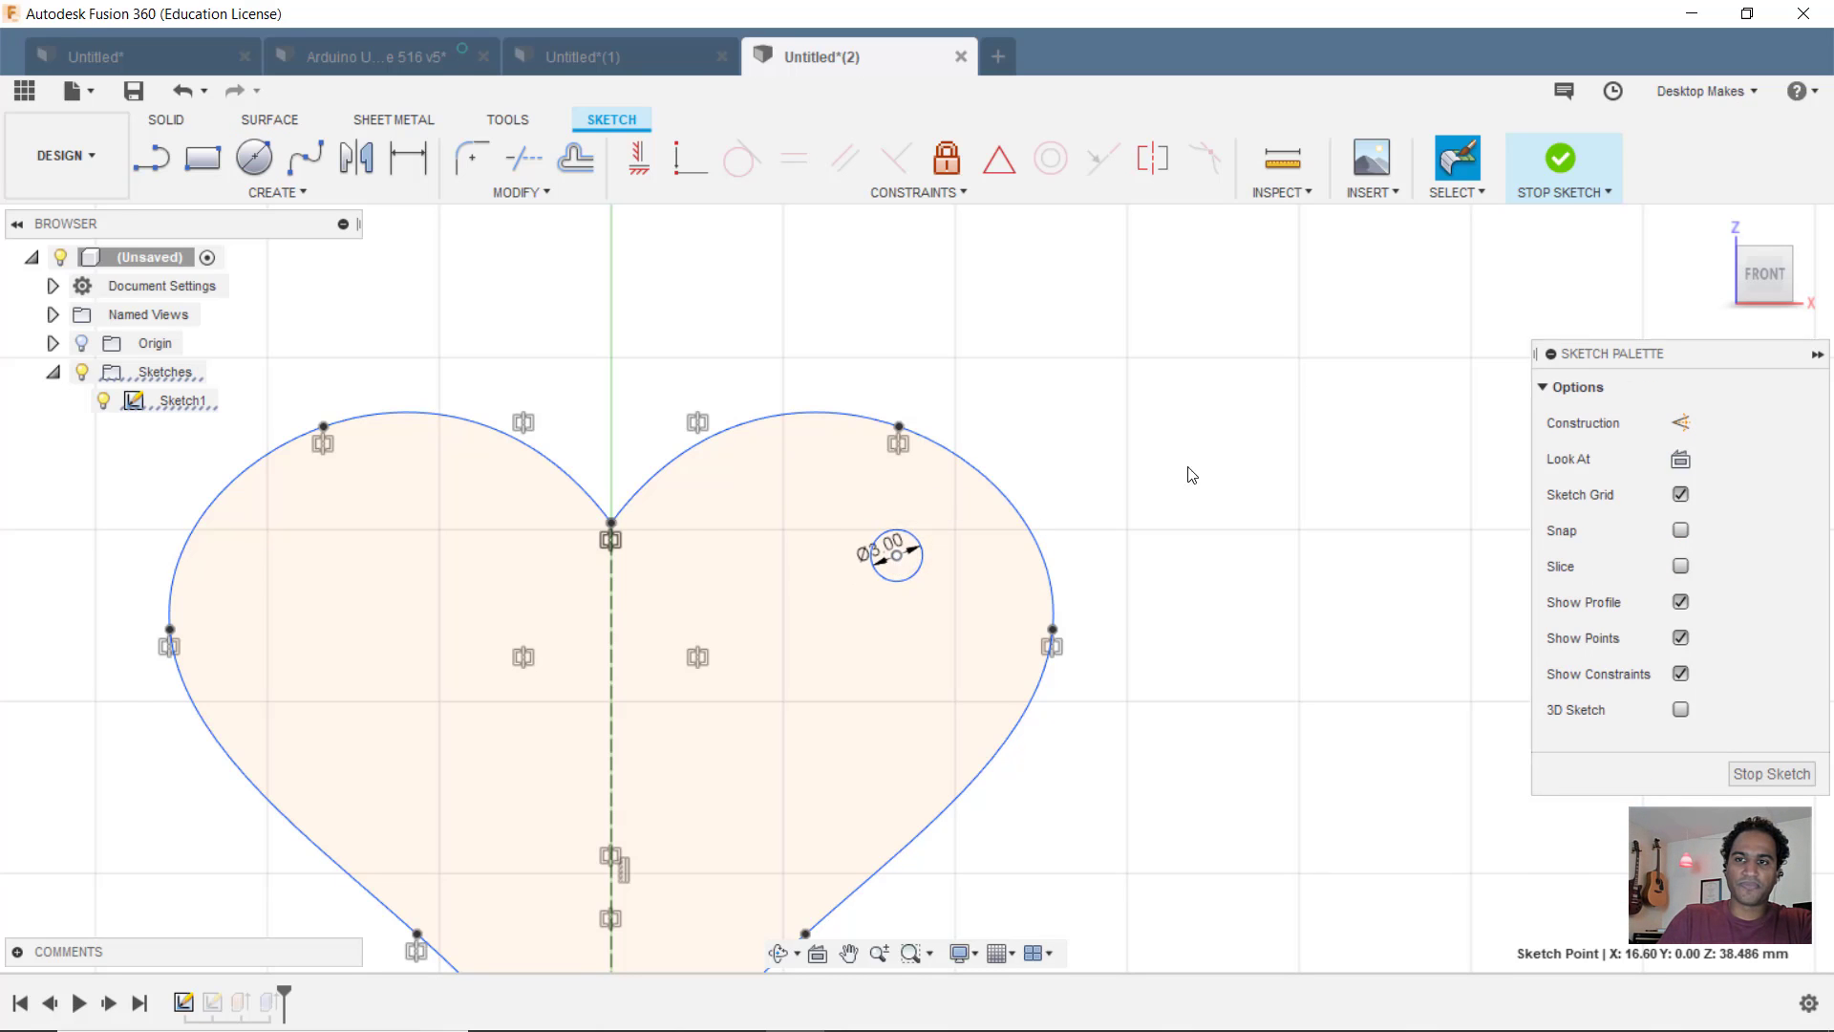
pyautogui.click(1560, 189)
# Step: Extrude-cut the 3 mm circle through All to make the hanging hole
pyautogui.moveTo(1392, 717)
pyautogui.keyDown('shift'); pyautogui.mouseDown(button='middle')
pyautogui.moveTo(1396, 593)
pyautogui.moveTo(1072, 708)
pyautogui.moveTo(1077, 729)
pyautogui.mouseUp(button='middle'); pyautogui.keyUp('shift')
pyautogui.scroll(5, 1077, 729)
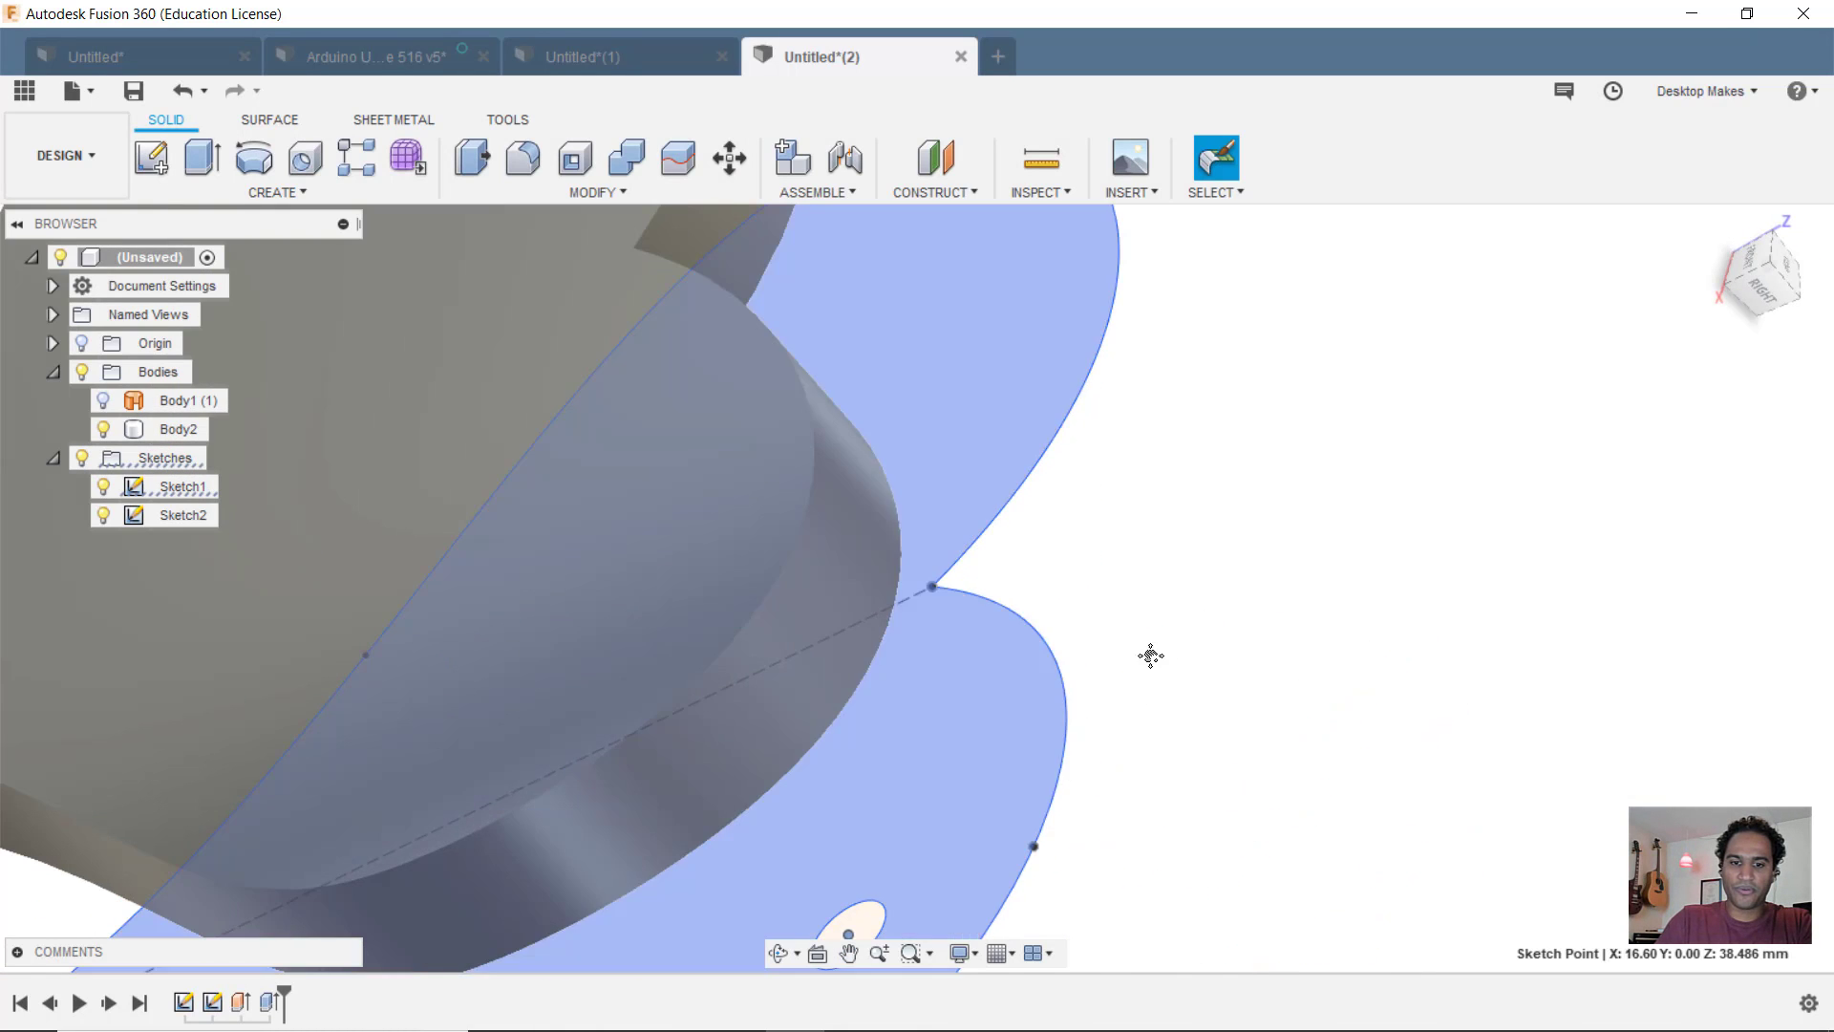
pyautogui.scroll(-3, 1157, 711)
pyautogui.keyDown('shift'); pyautogui.moveTo(1215, 669); pyautogui.dragTo(988, 805, button='middle'); pyautogui.keyUp('shift')
pyautogui.press('e')
pyautogui.click(983, 805)
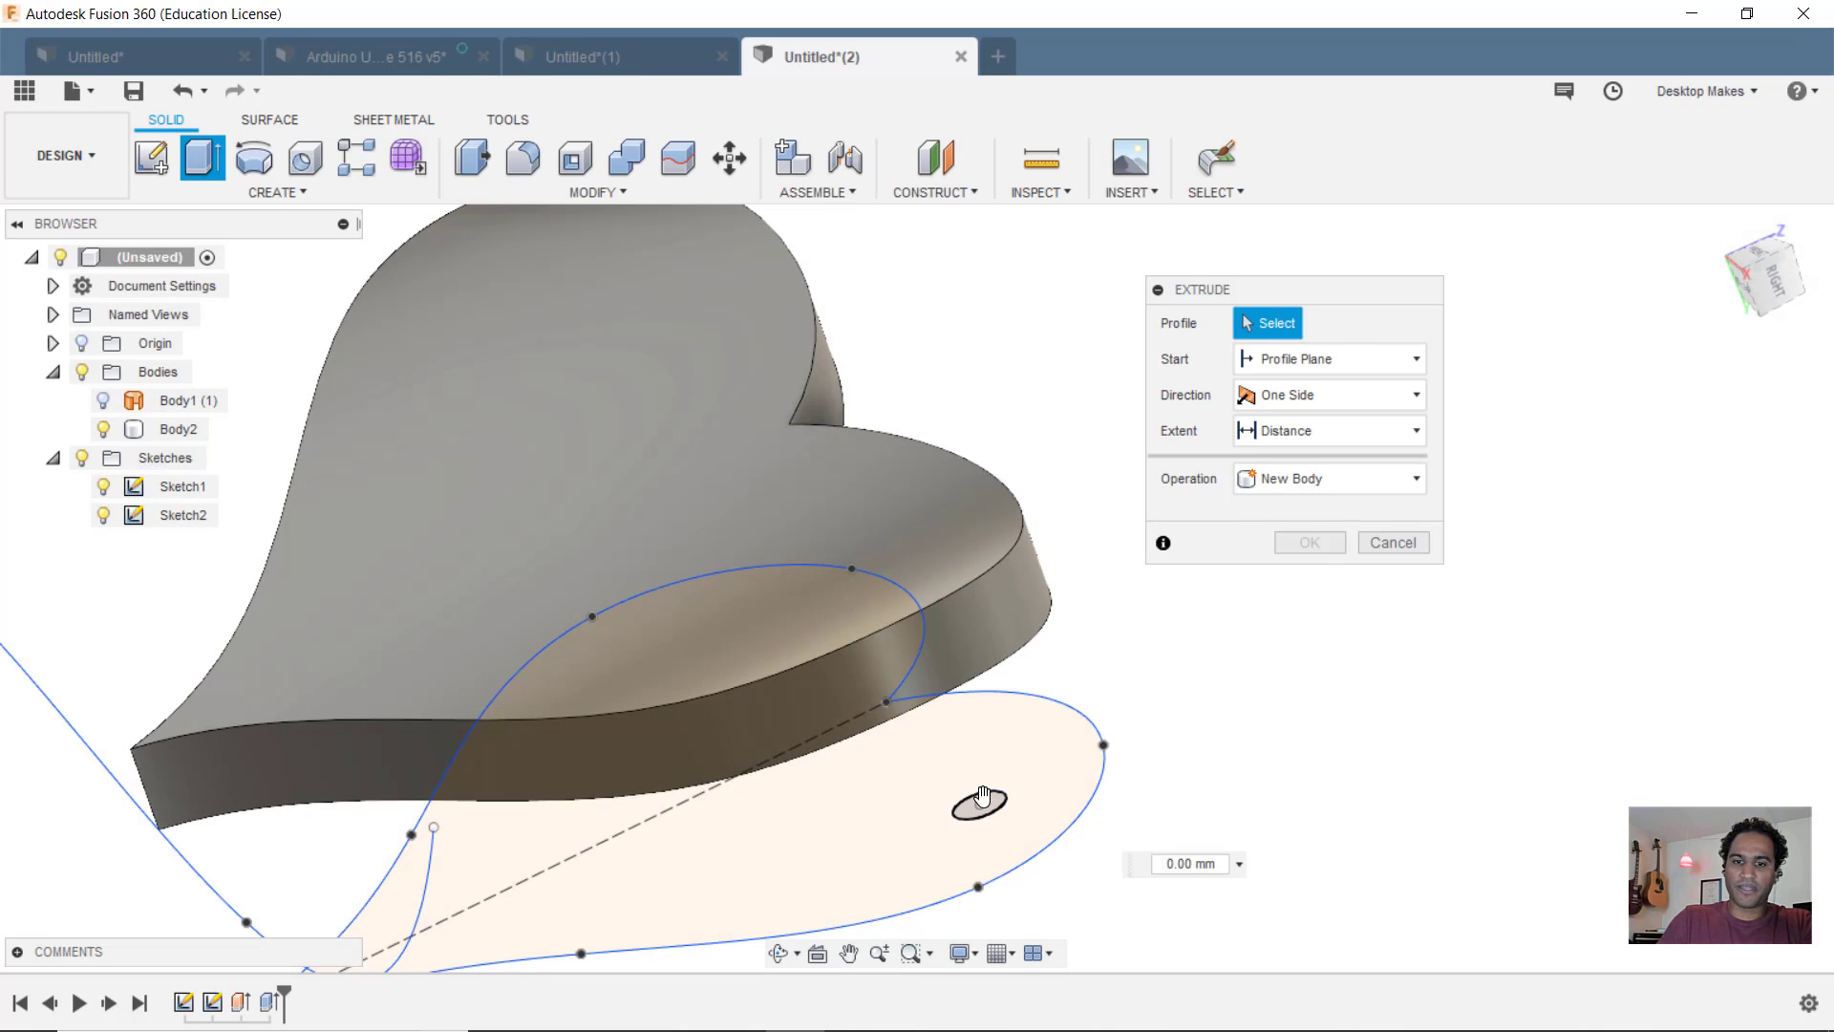
pyautogui.write('-26')
pyautogui.press('Return')
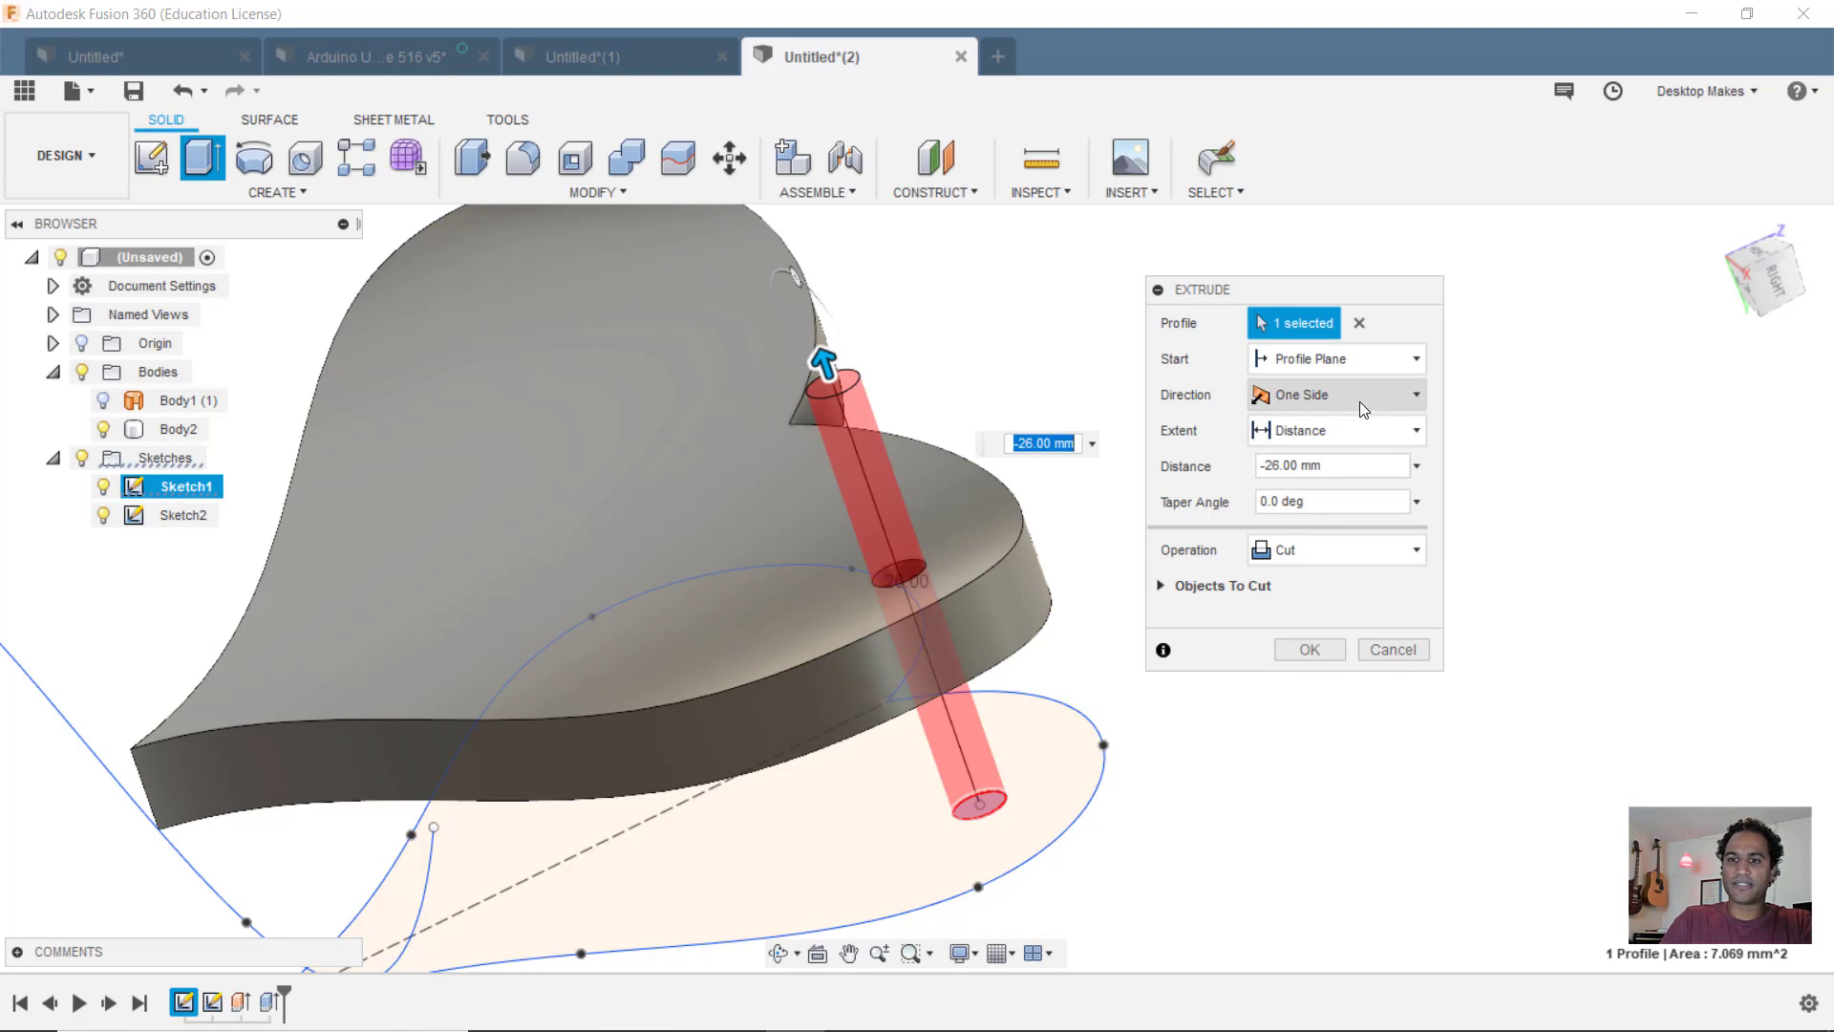
pyautogui.click(1356, 429)
pyautogui.click(1307, 524)
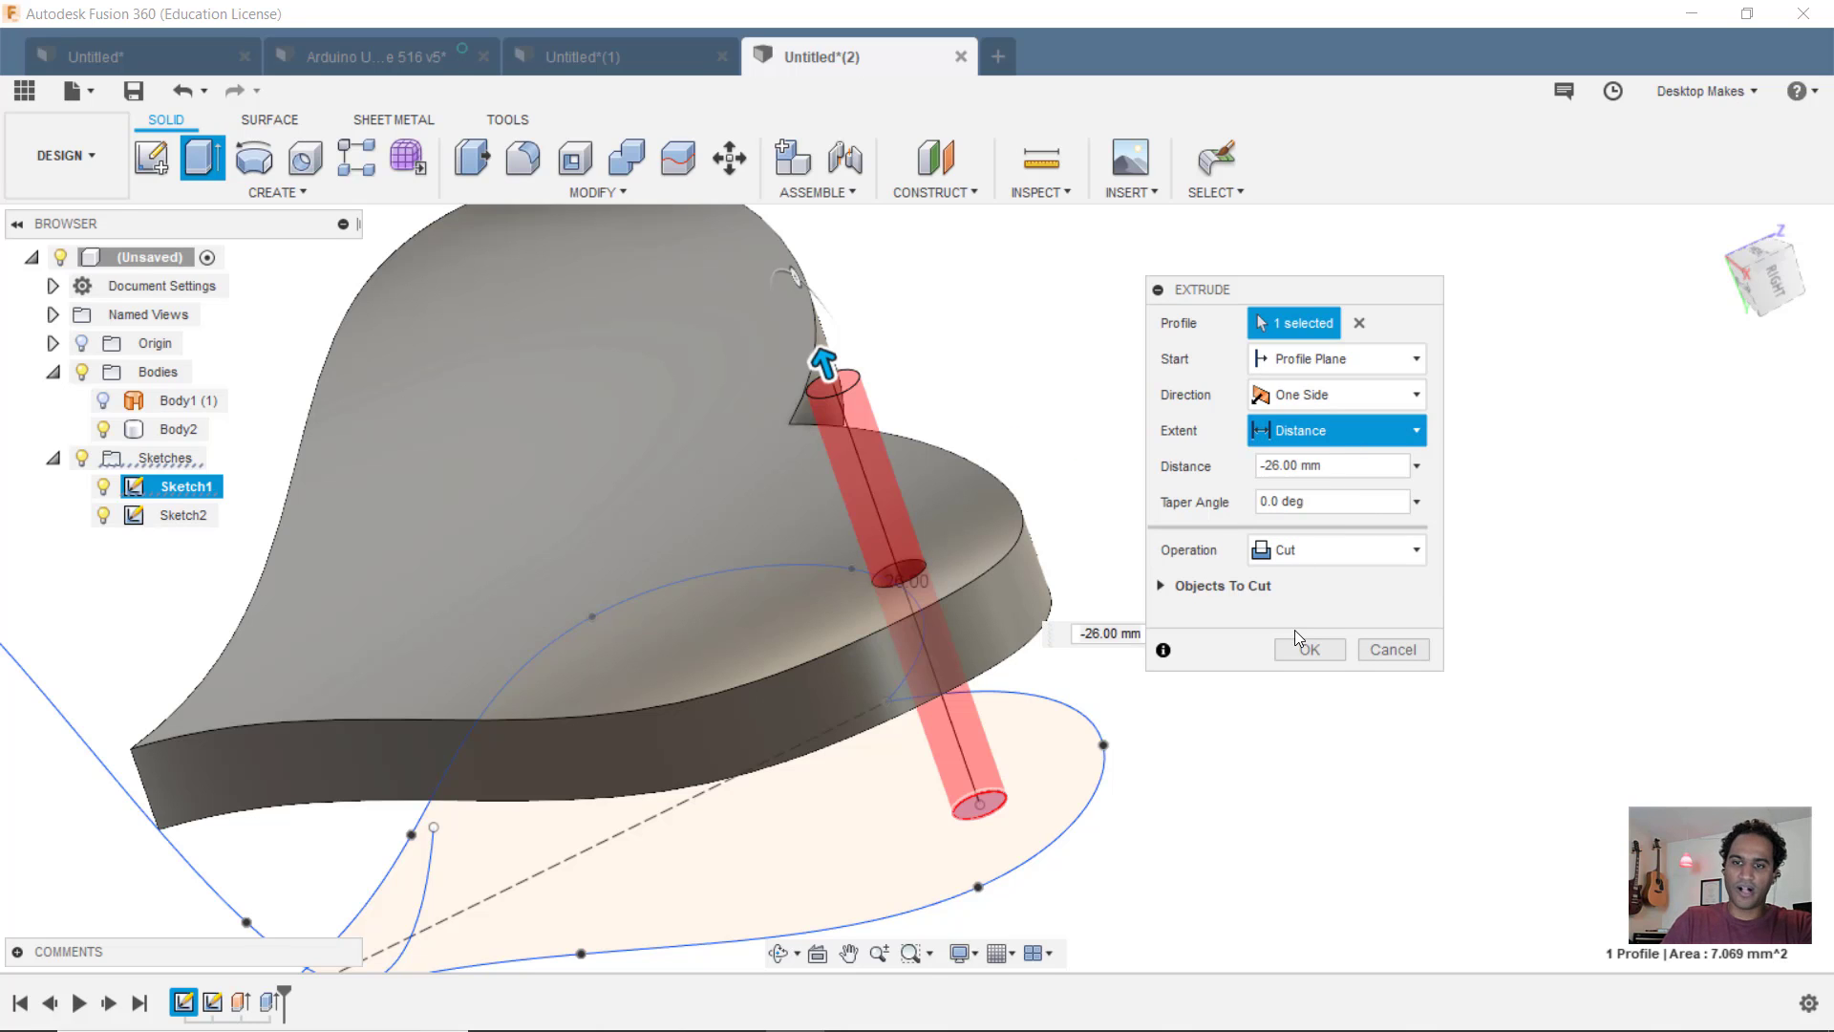
pyautogui.click(1305, 651)
pyautogui.scroll(-3, 1304, 657)
pyautogui.scroll(-1, 1307, 662)
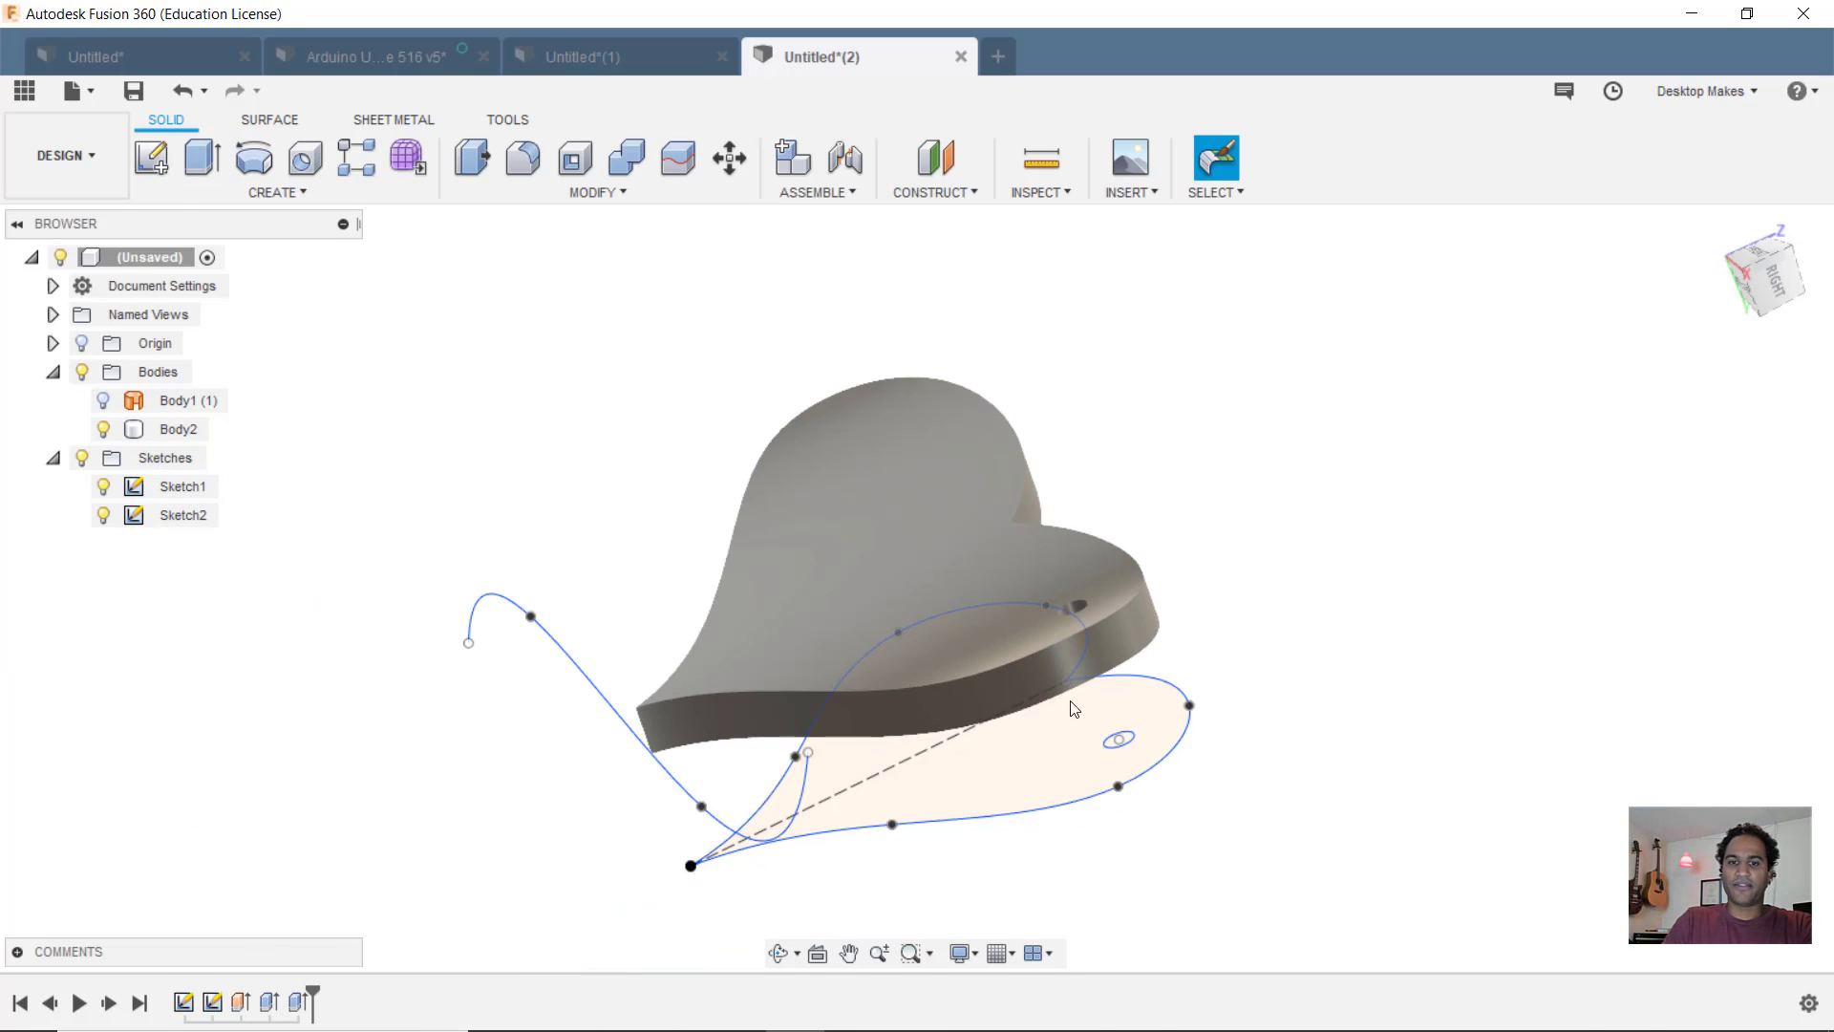
# Step: Hide the sketch curves and select four outline edges of the heart for a fillet
pyautogui.click(81, 458)
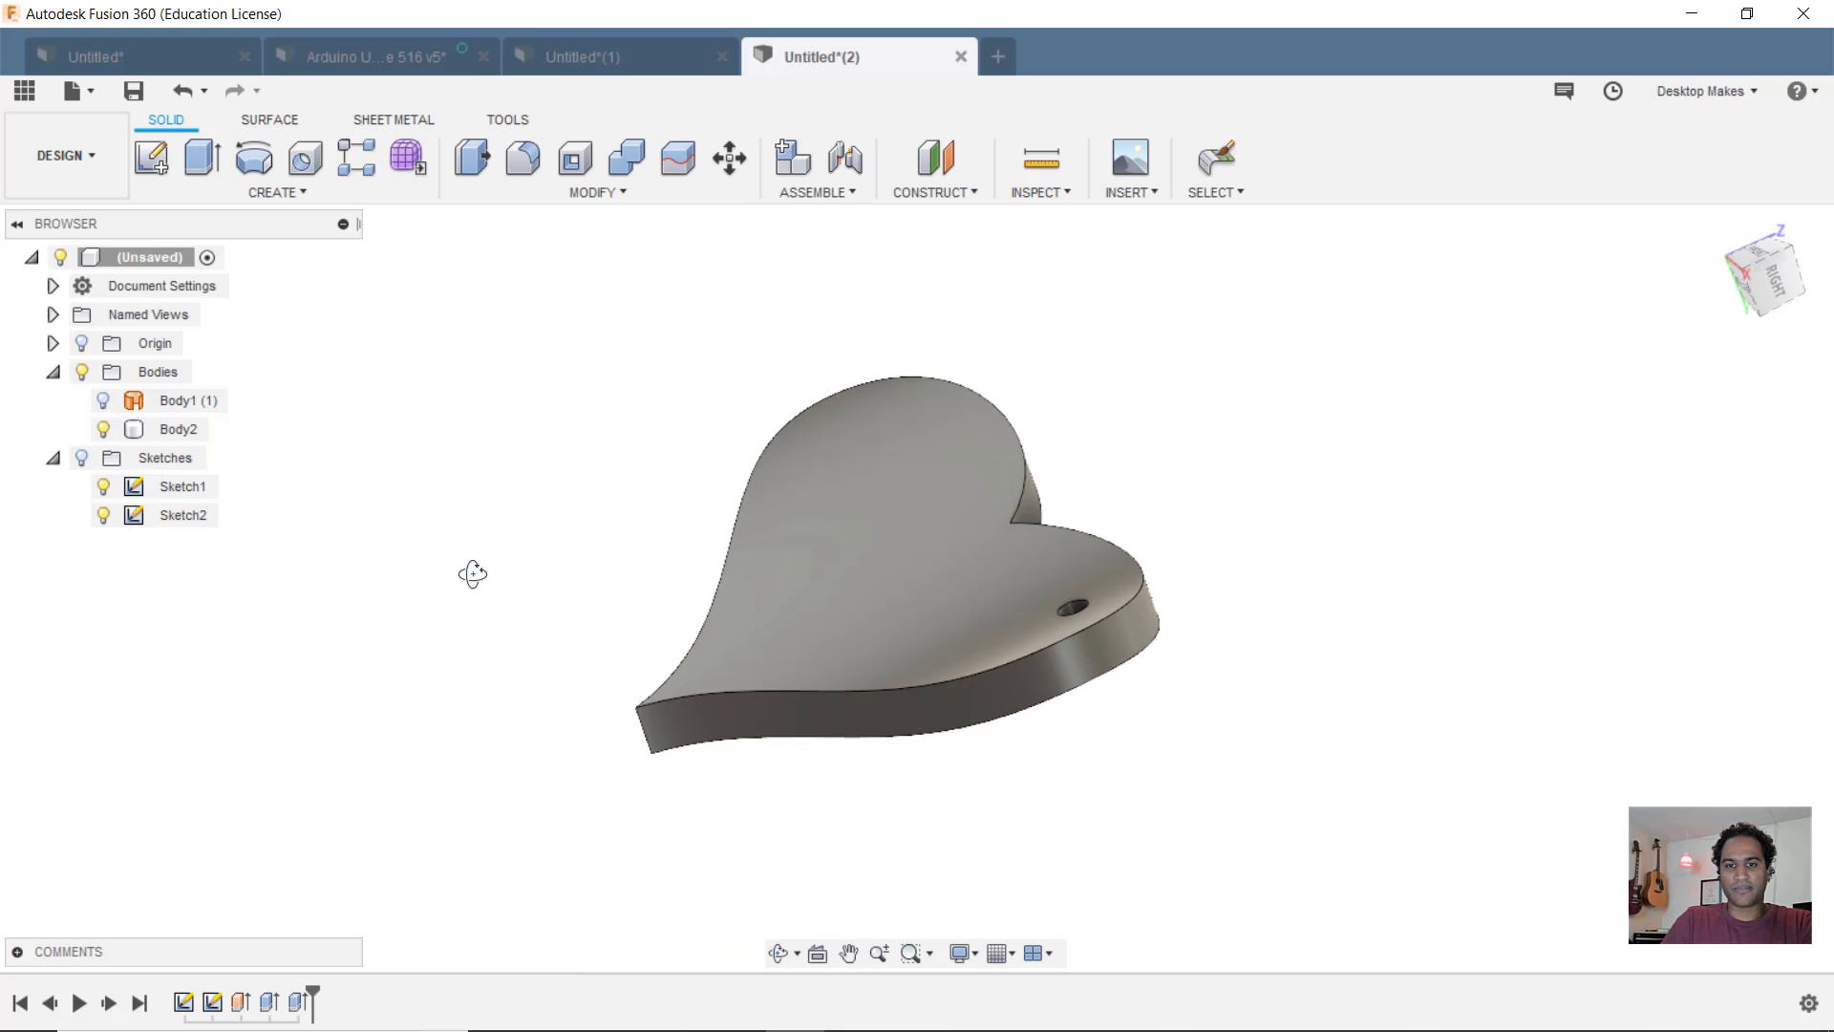
pyautogui.keyDown('shift'); pyautogui.moveTo(471, 574); pyautogui.dragTo(652, 642, button='middle'); pyautogui.keyUp('shift')
pyautogui.press('f')
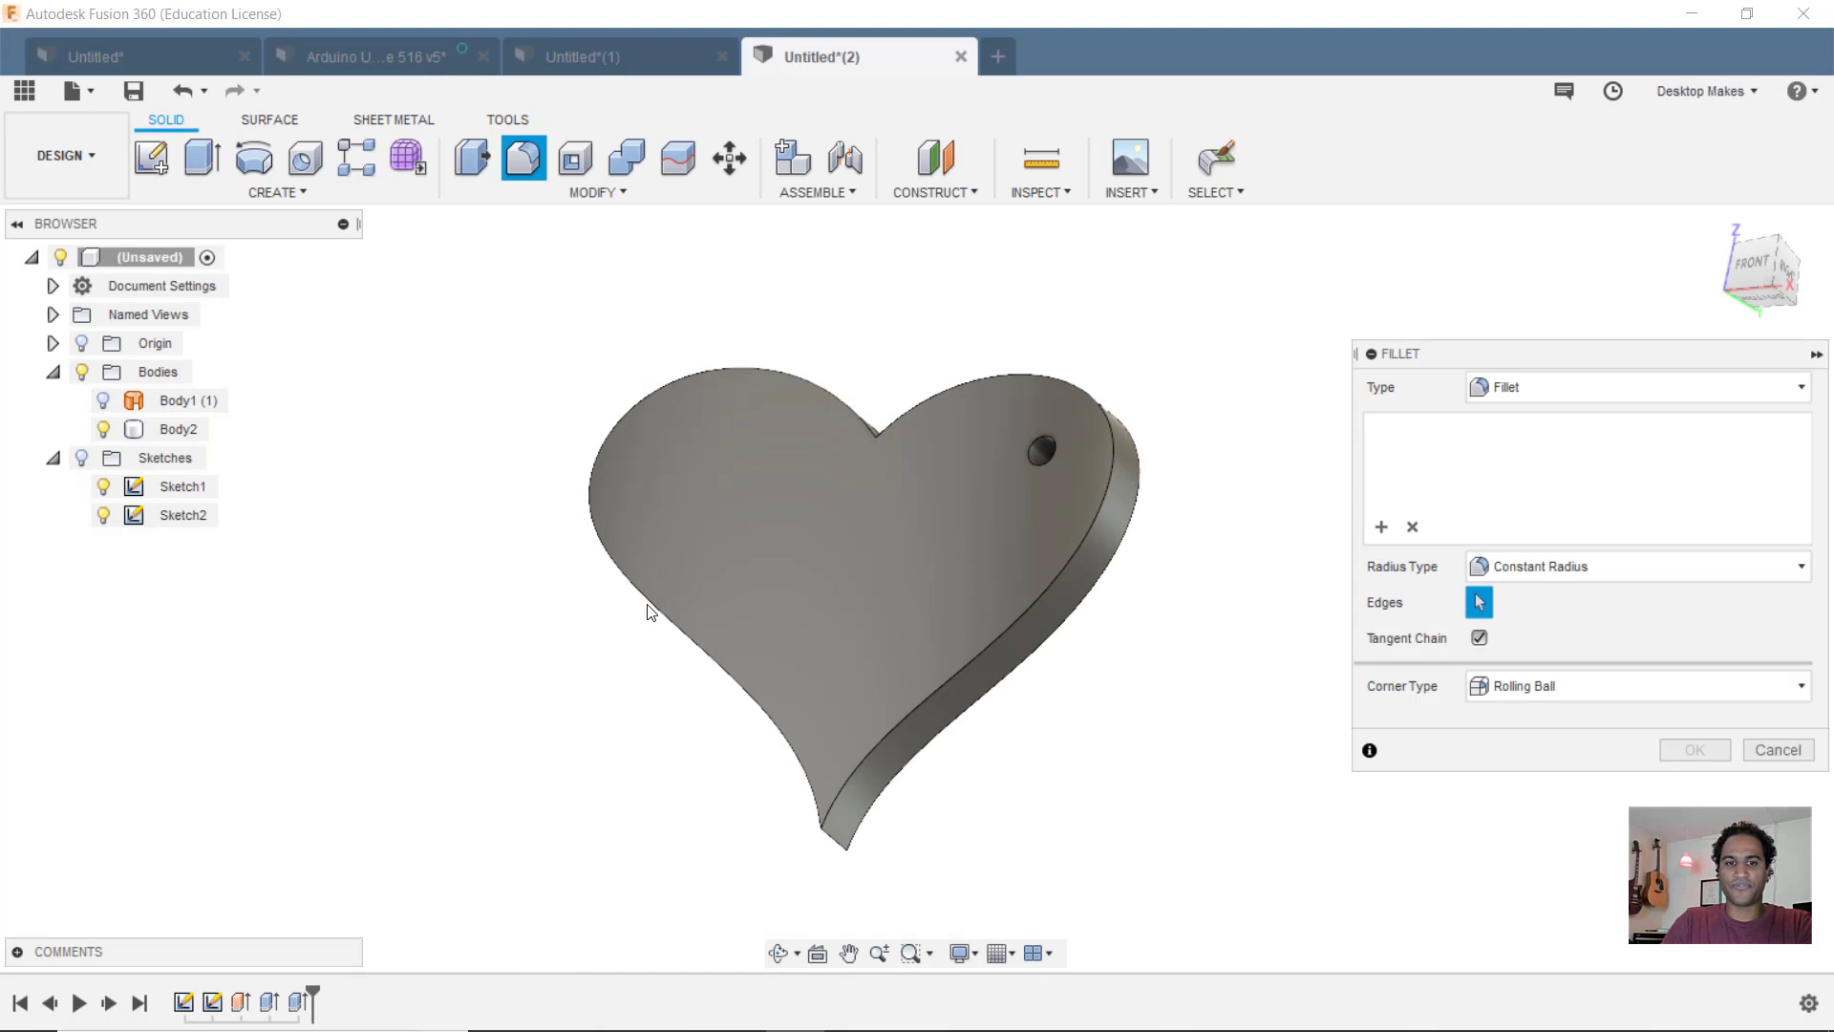
pyautogui.click(630, 600)
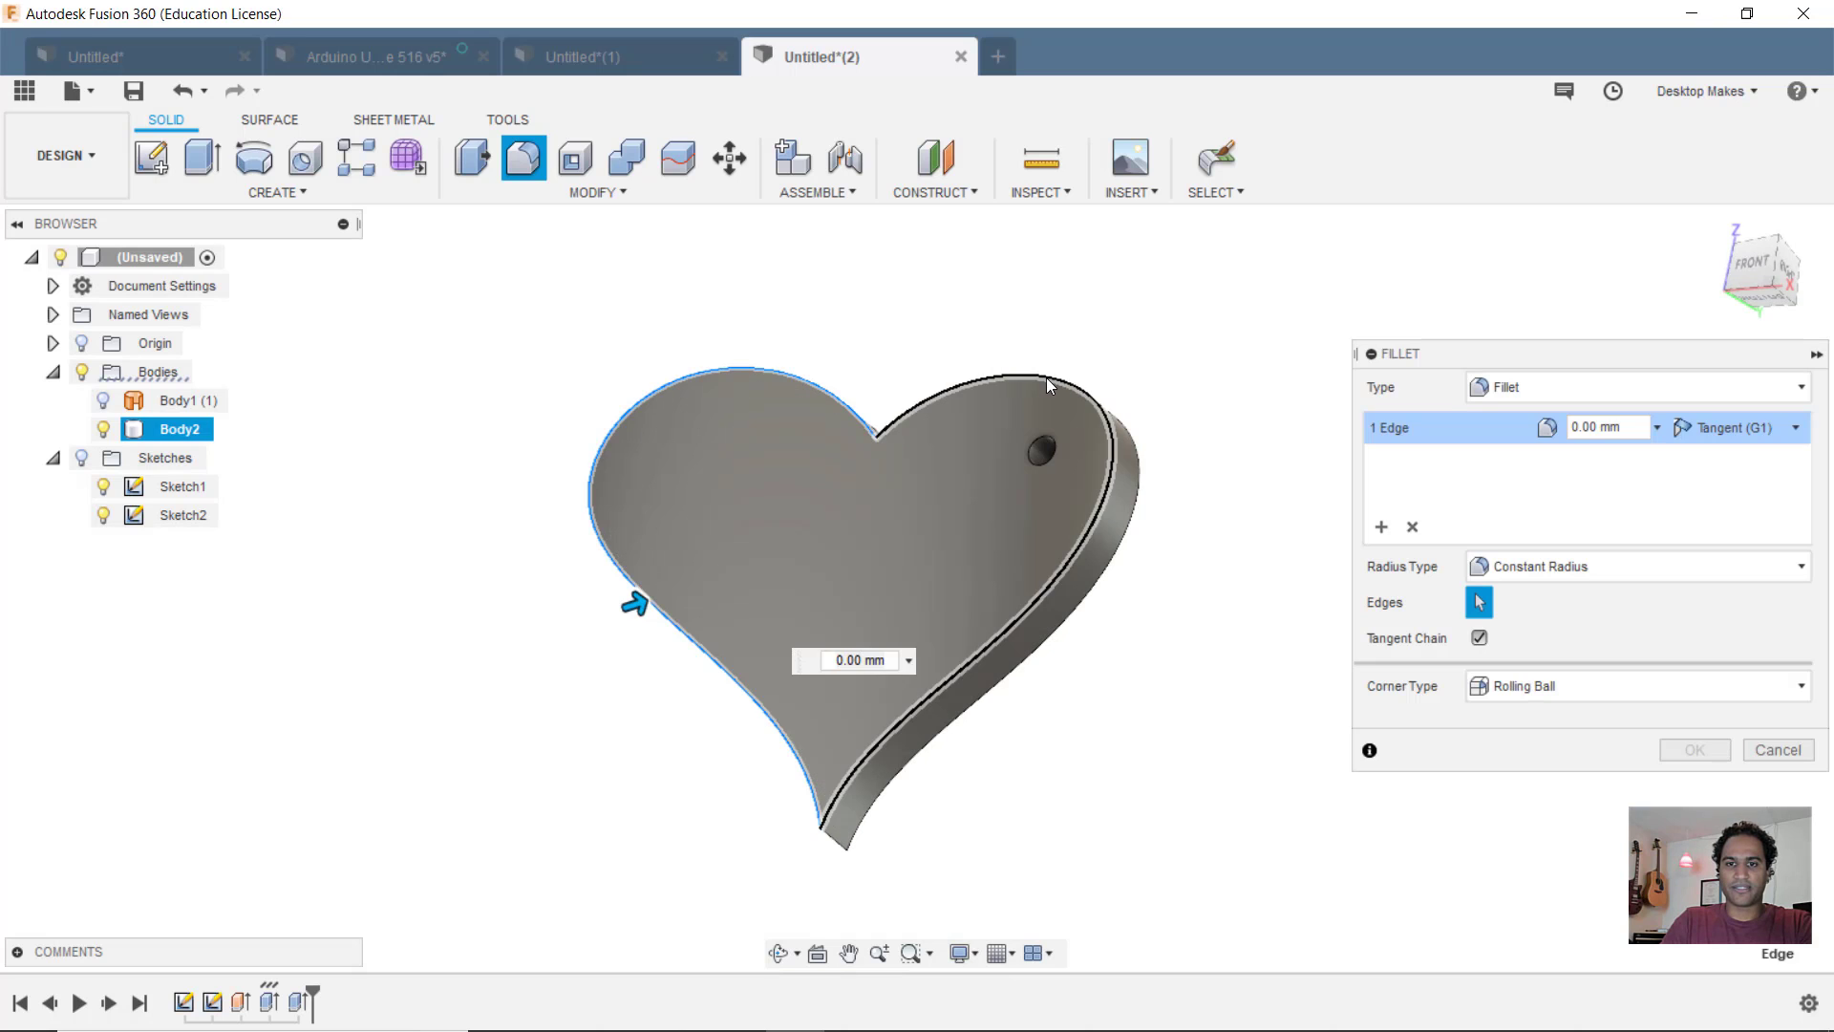
pyautogui.click(1046, 376)
pyautogui.keyDown('shift'); pyautogui.moveTo(1046, 376); pyautogui.dragTo(829, 393, button='middle'); pyautogui.keyUp('shift')
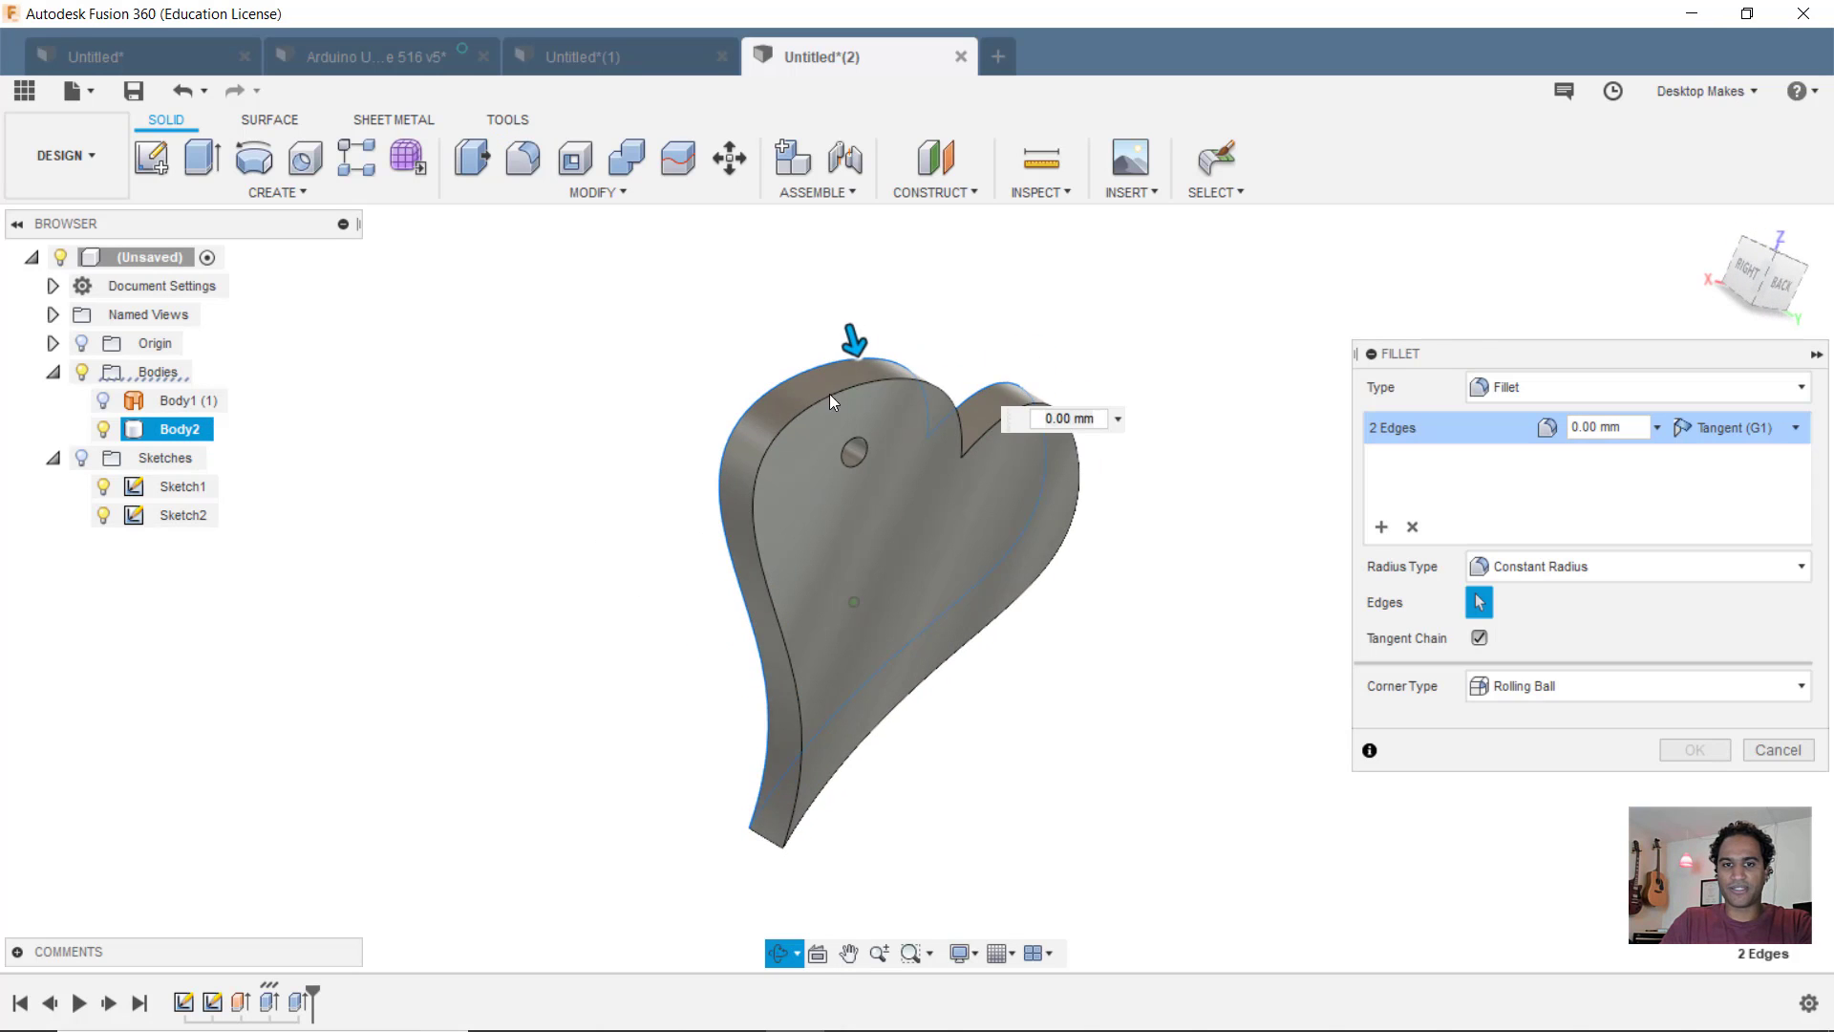
pyautogui.click(884, 382)
pyautogui.click(990, 432)
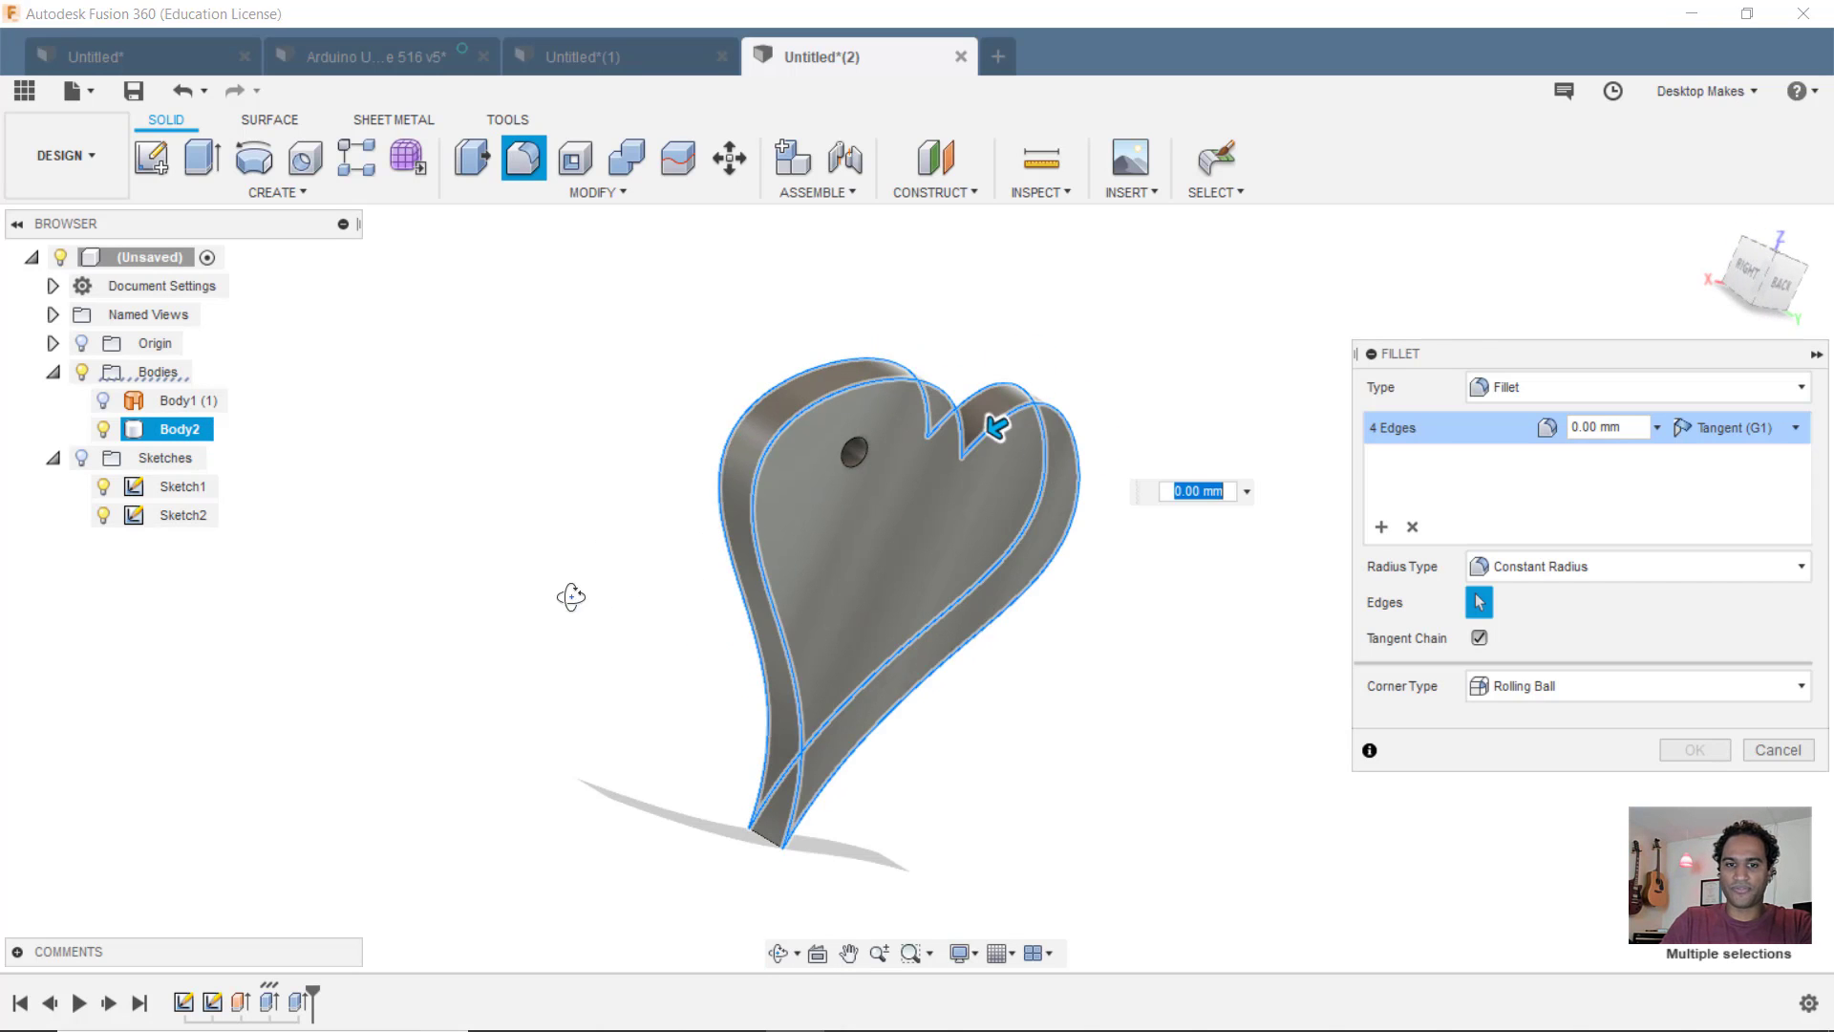
# Step: Add the bottom-tip edge and round all five edges with a 1 mm fillet
pyautogui.keyDown('shift'); pyautogui.moveTo(574, 598); pyautogui.dragTo(771, 812, button='middle'); pyautogui.keyUp('shift')
pyautogui.scroll(3, 793, 835)
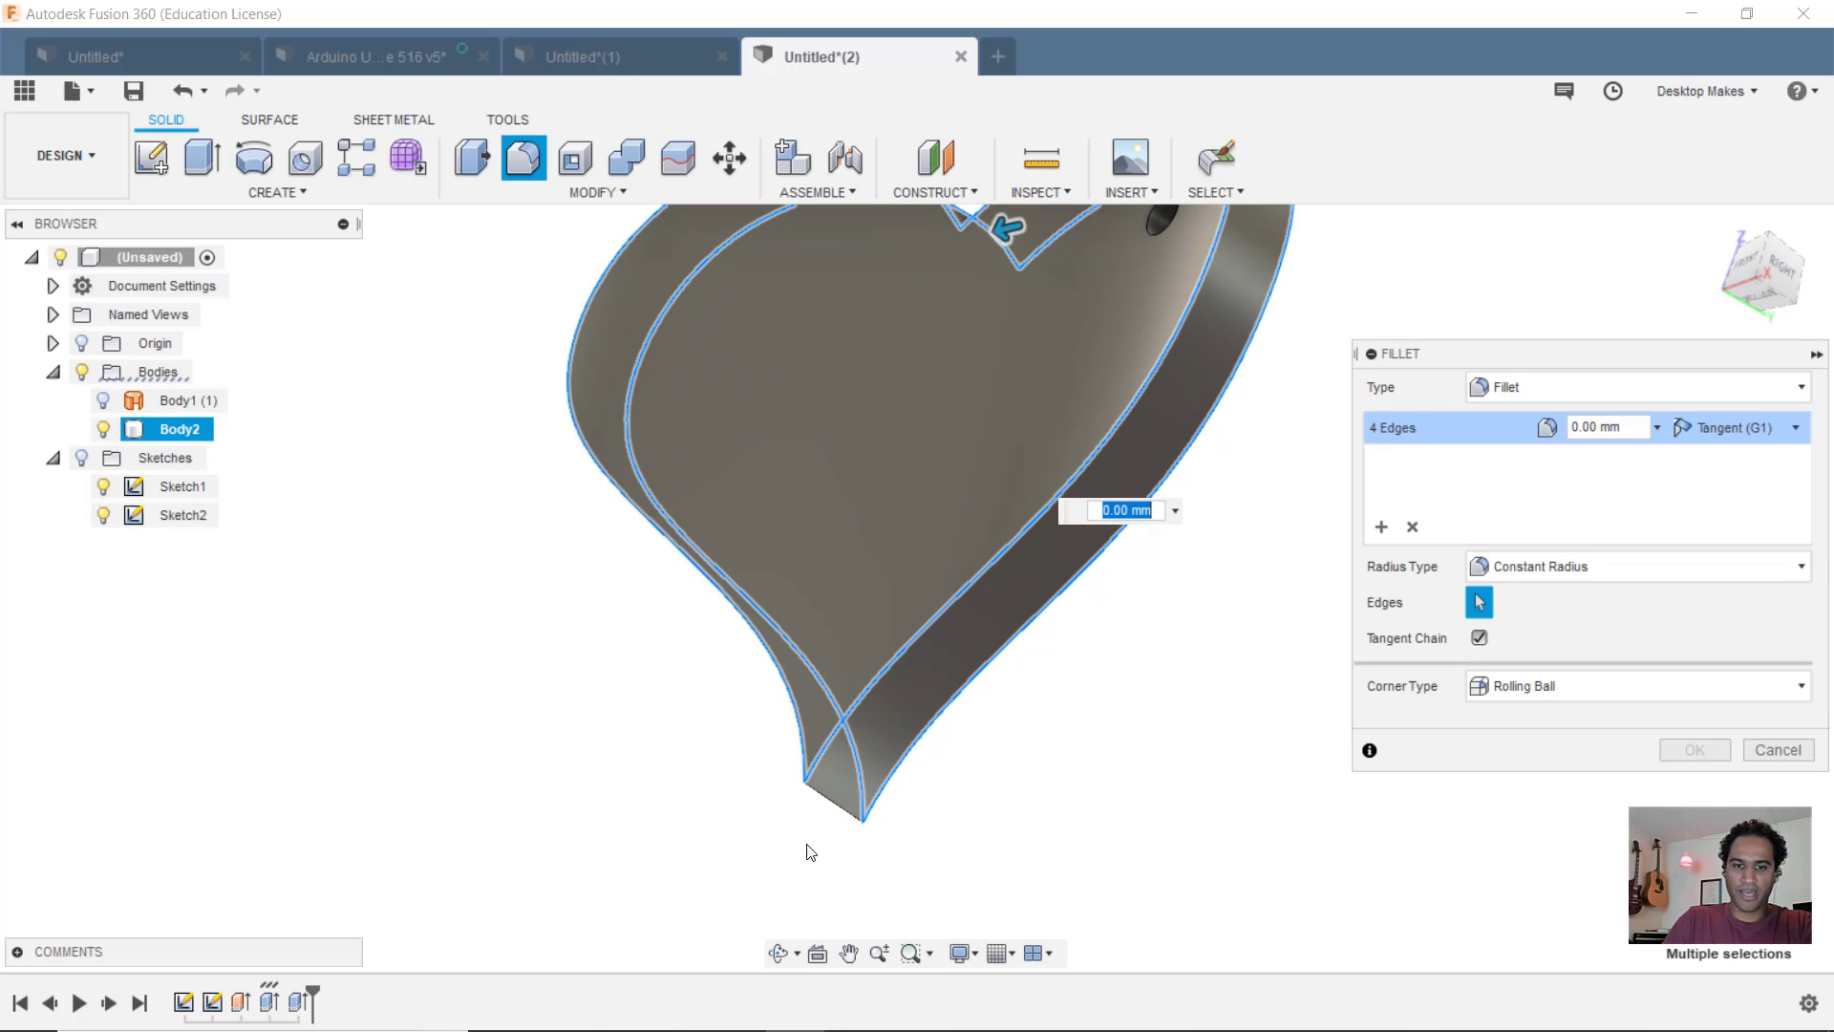
pyautogui.click(835, 812)
pyautogui.scroll(-4, 759, 599)
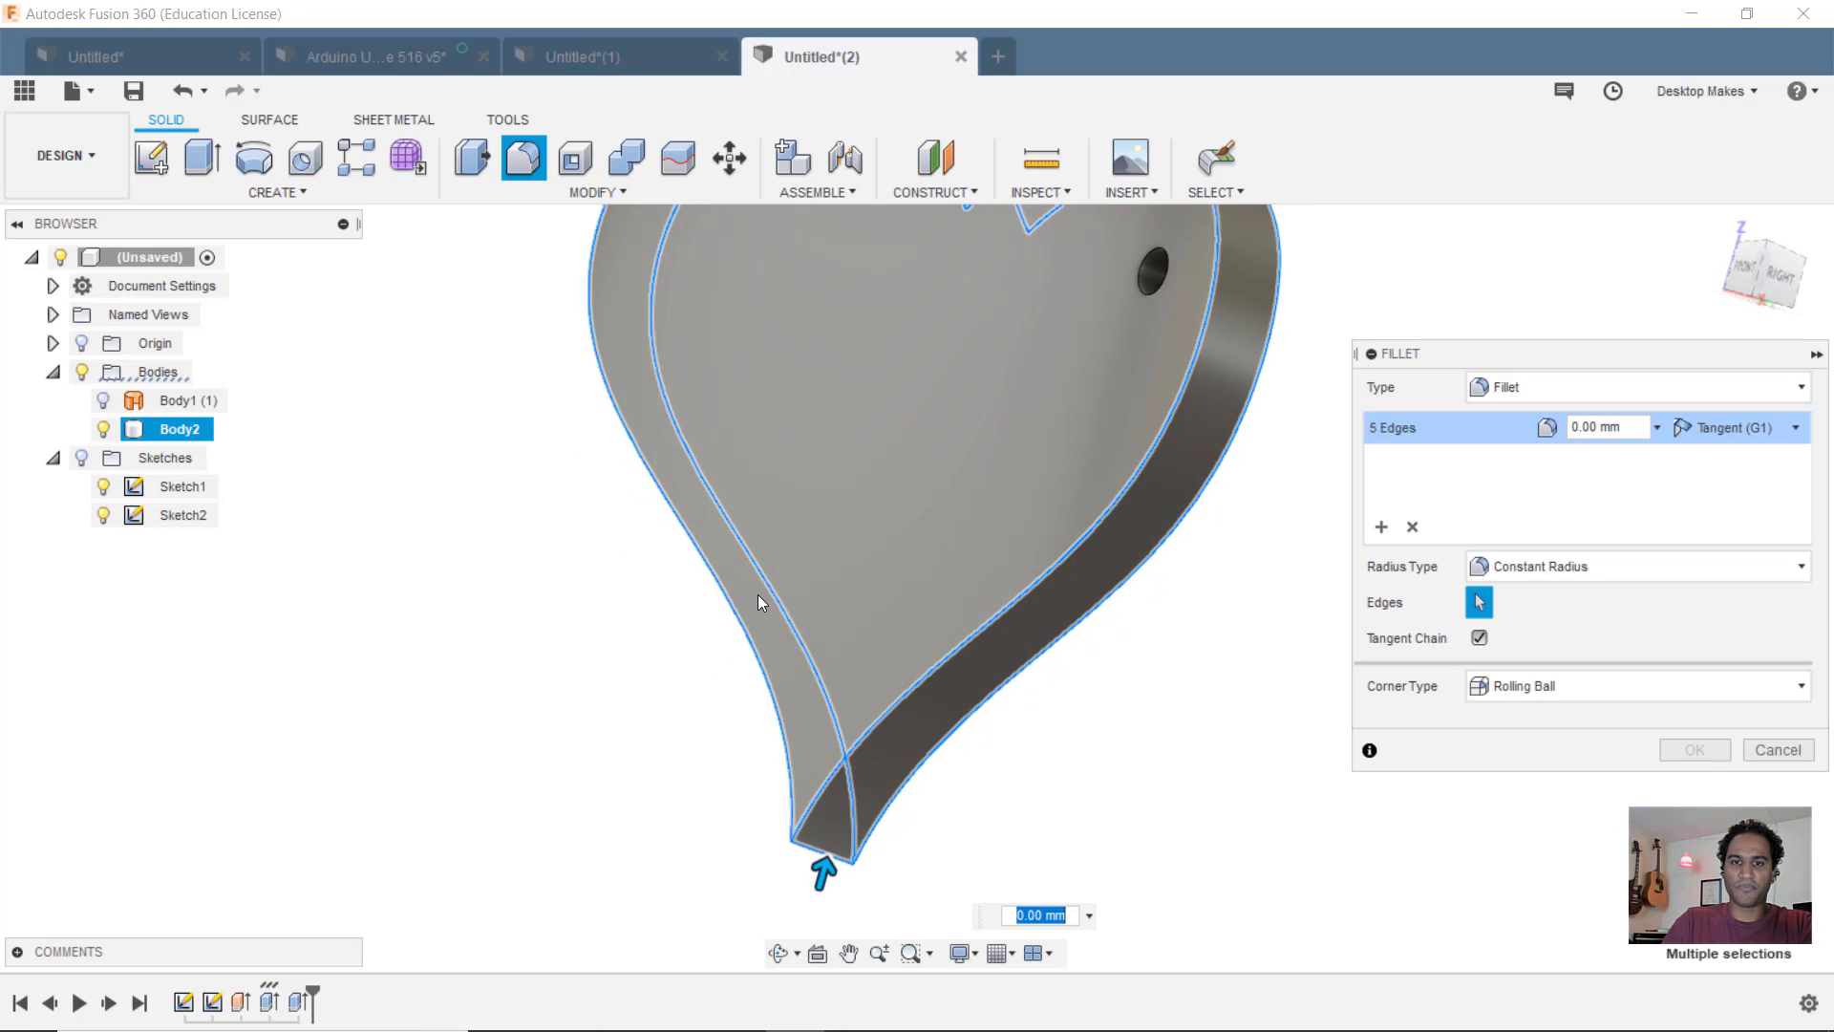
pyautogui.write('1')
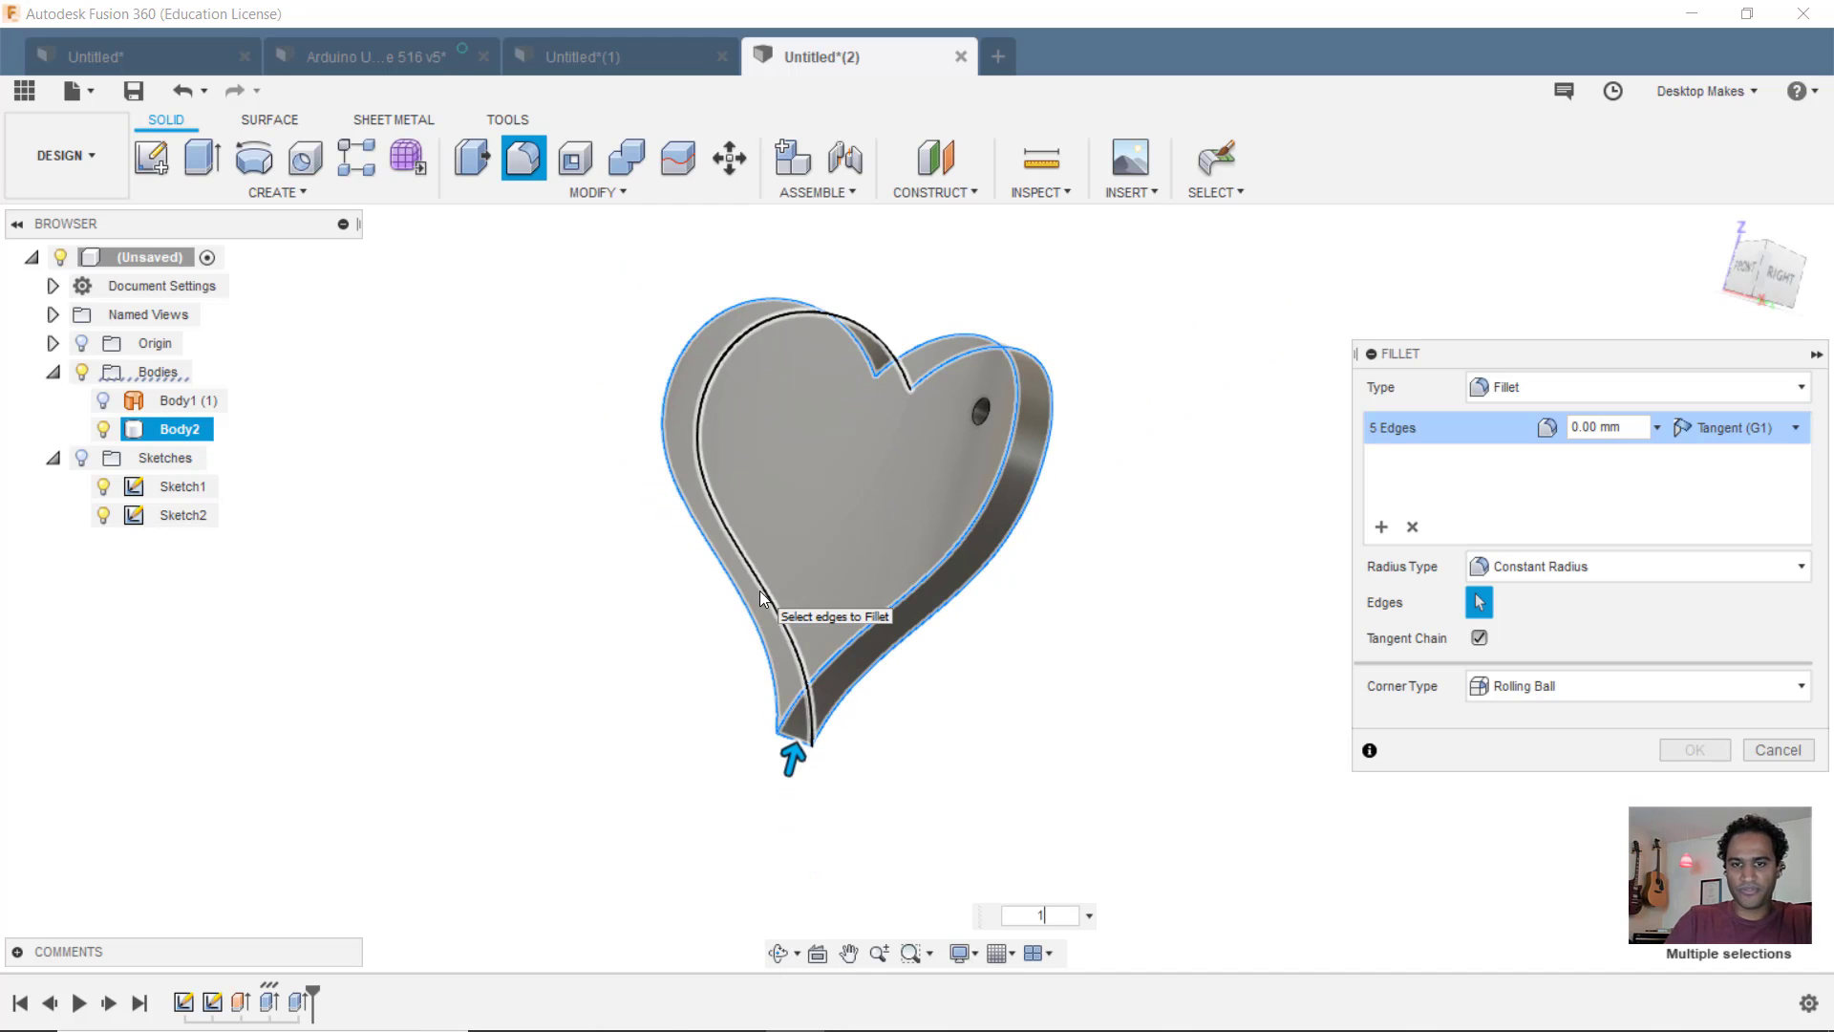
pyautogui.click(1662, 752)
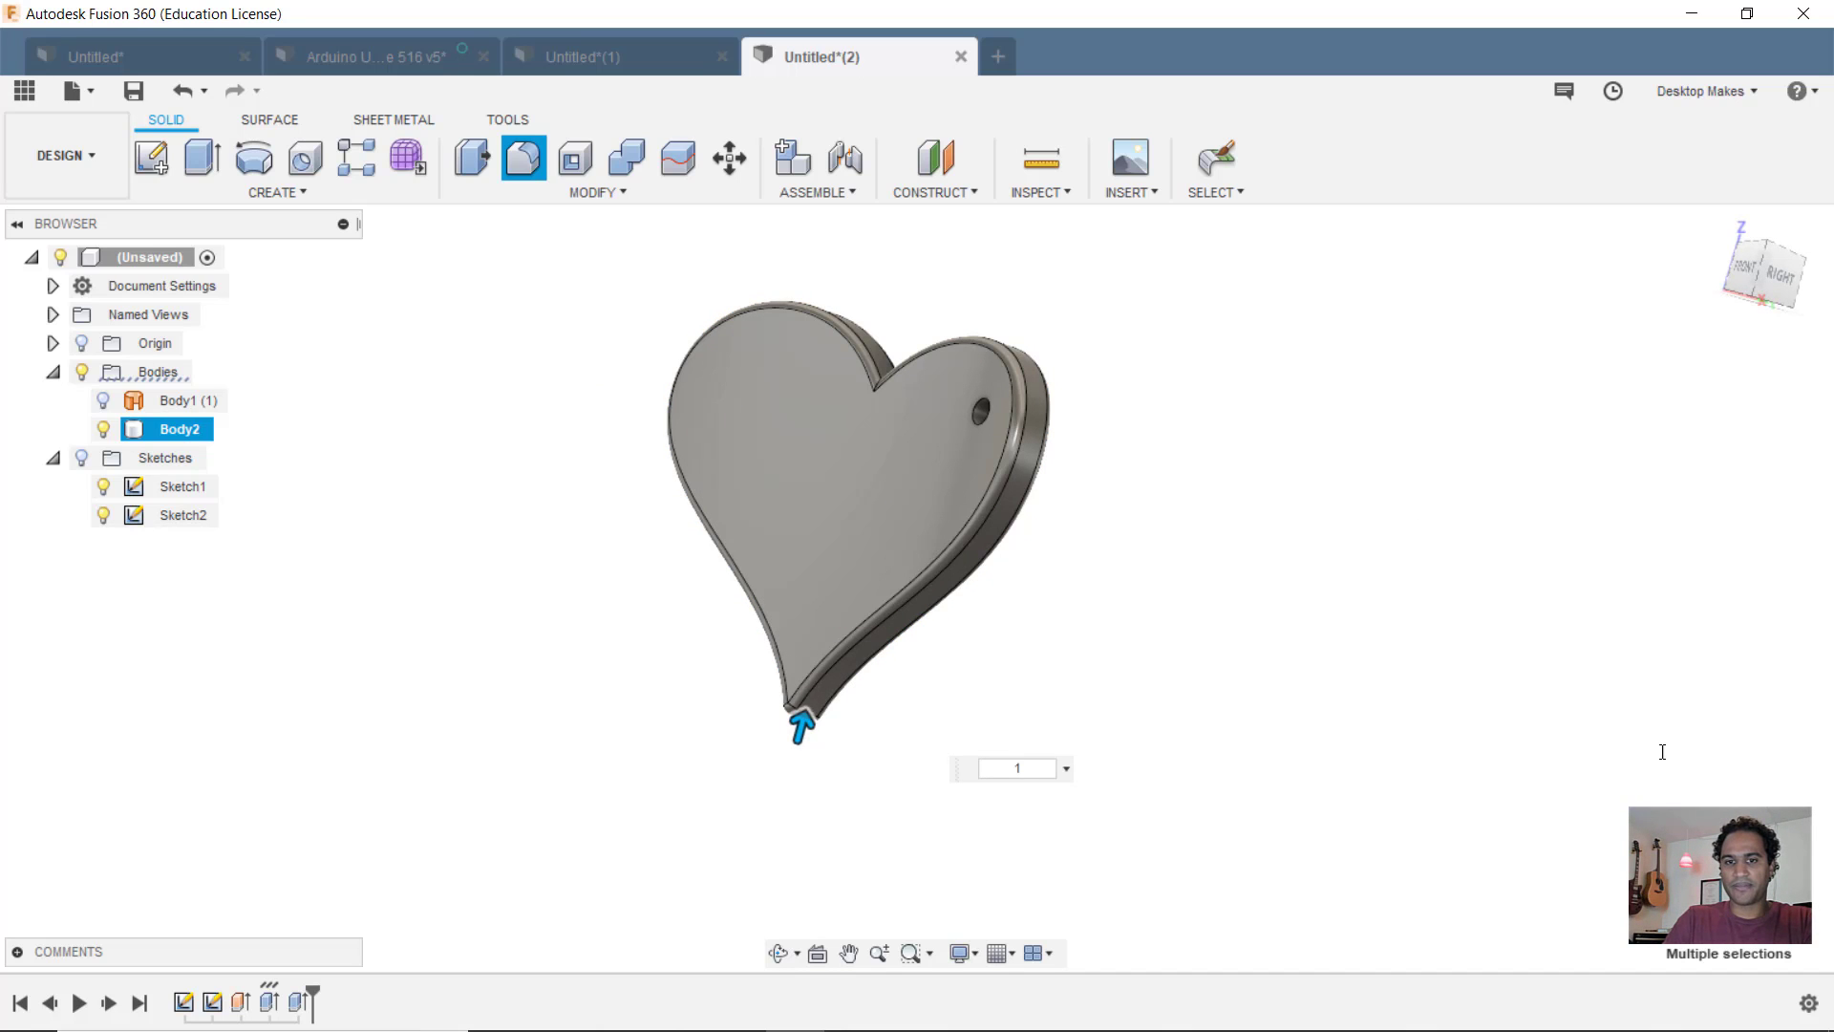
pyautogui.keyDown('shift'); pyautogui.moveTo(622, 654); pyautogui.dragTo(1114, 573, button='middle'); pyautogui.keyUp('shift')
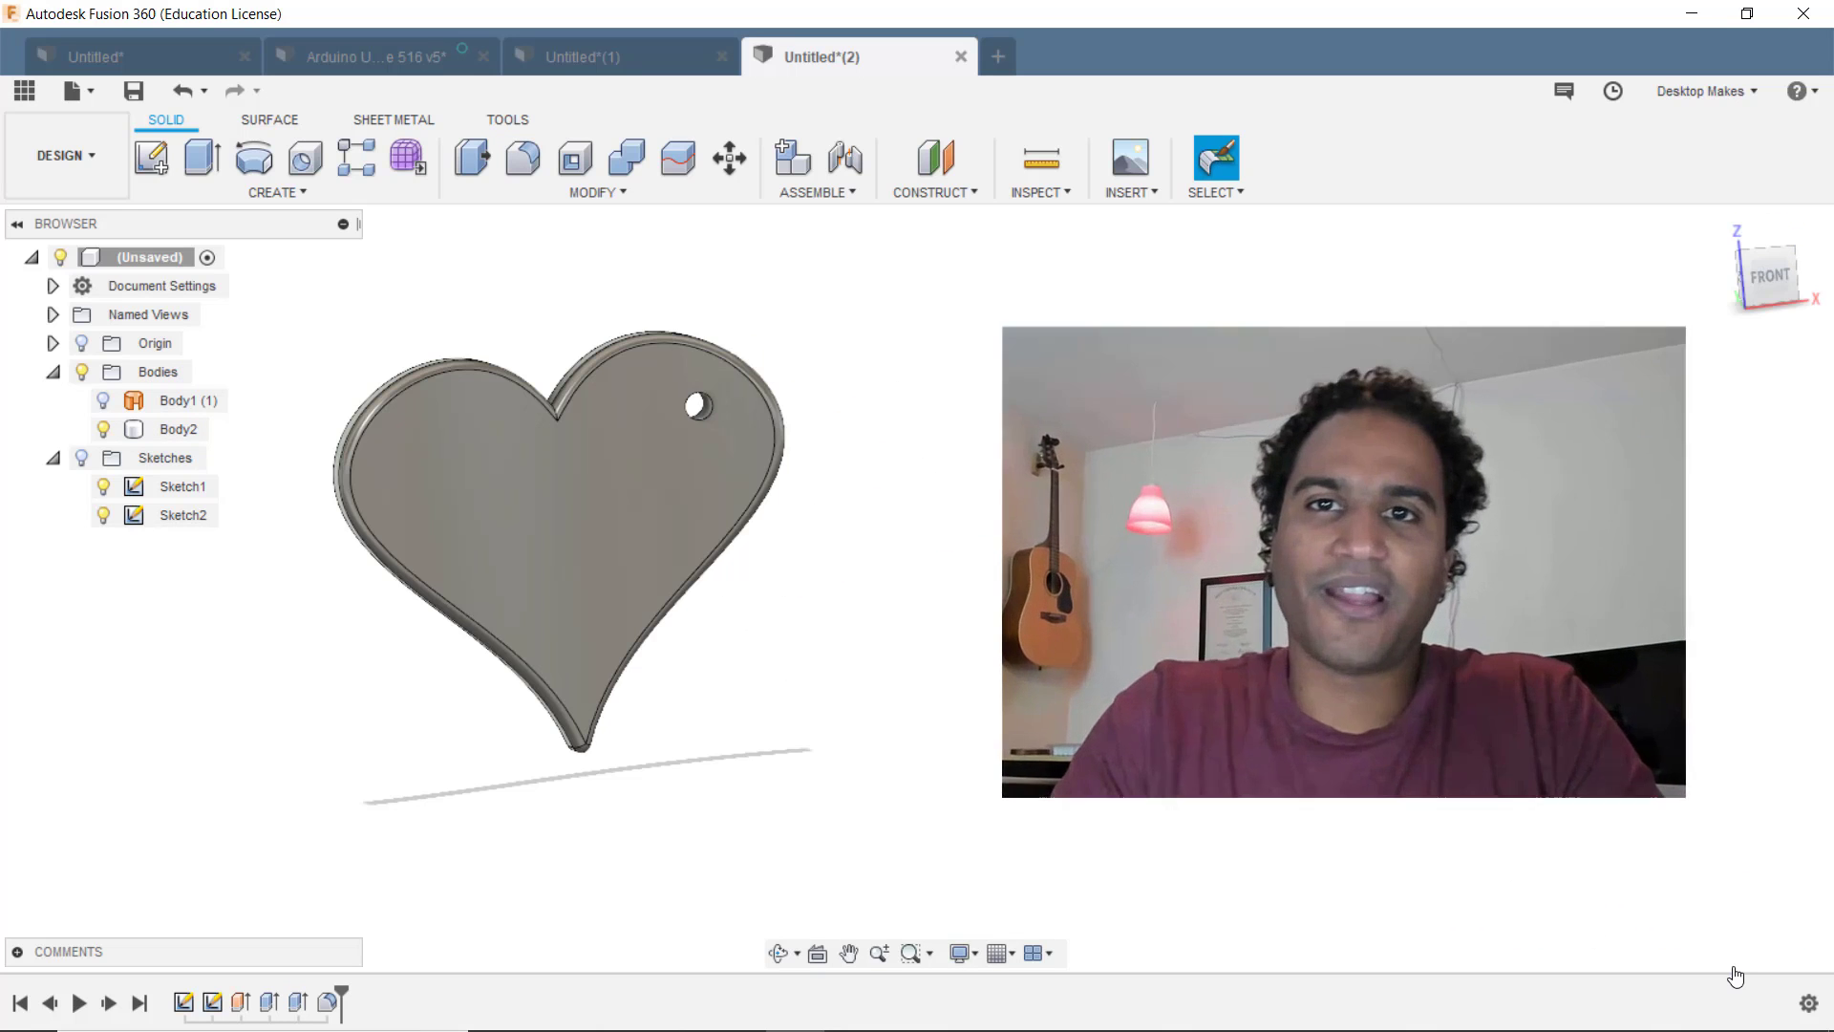